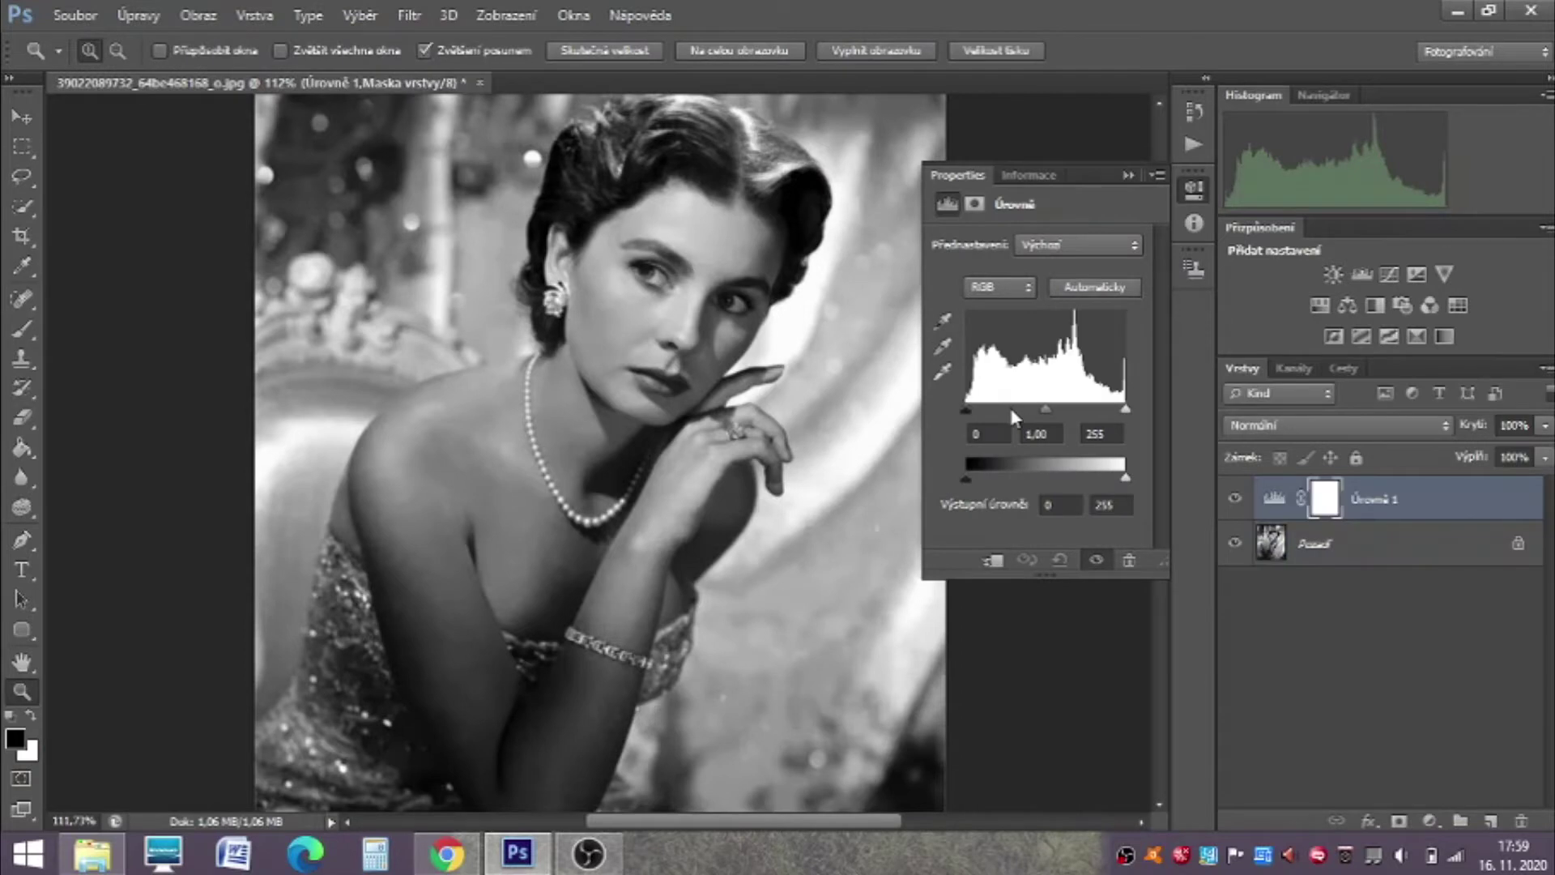
Step: Raise the Levels black input to 13, lower the white input slightly, and merge the visible layers
left_click_drag(967, 410, 974, 411)
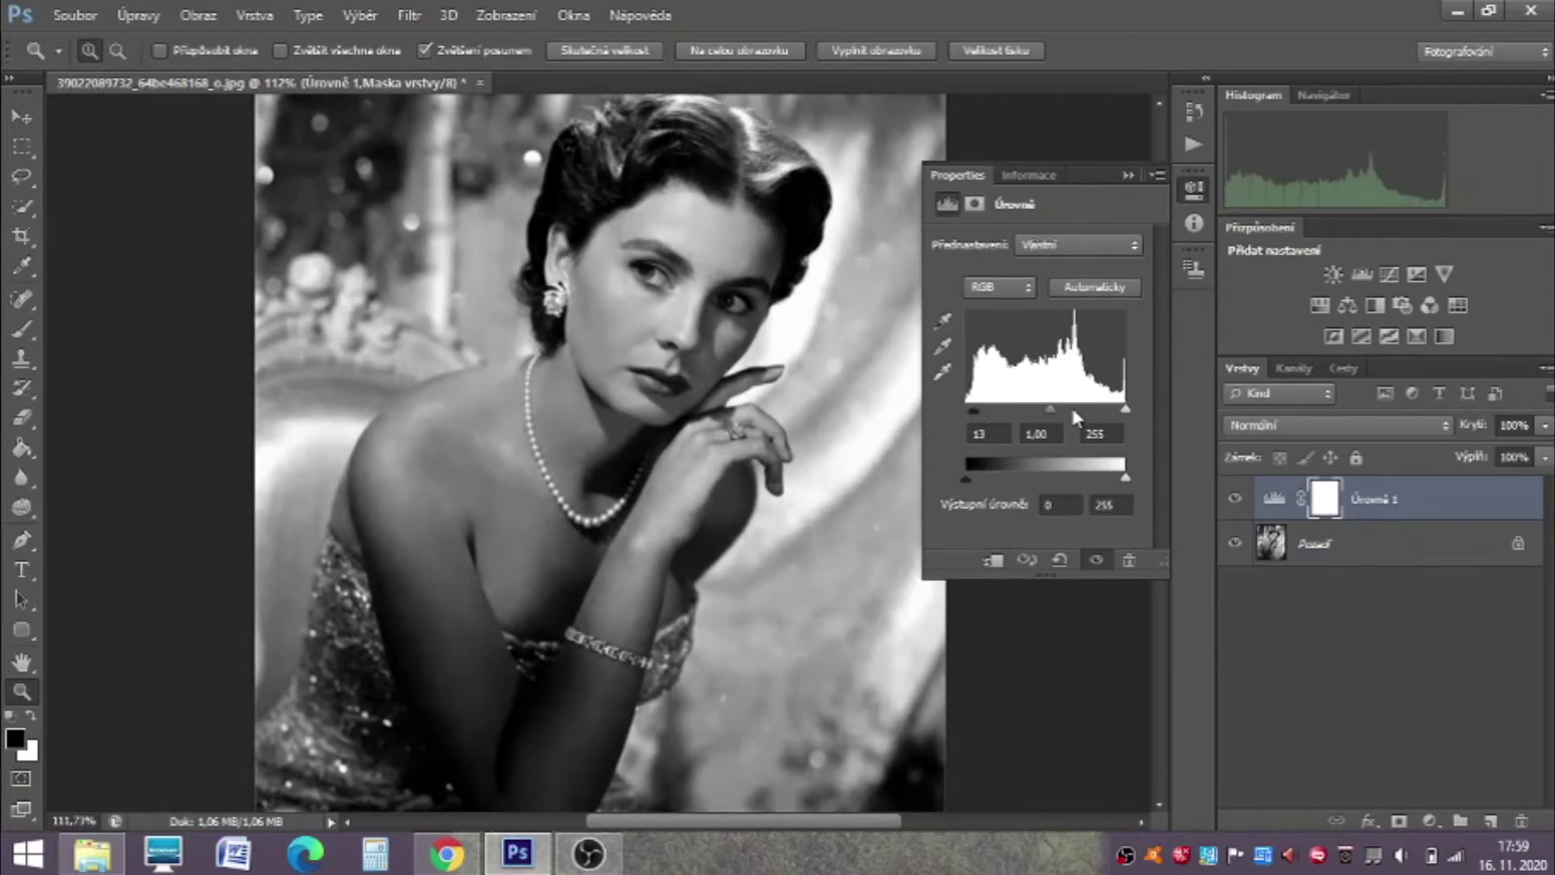
left_click_drag(1125, 410, 1117, 411)
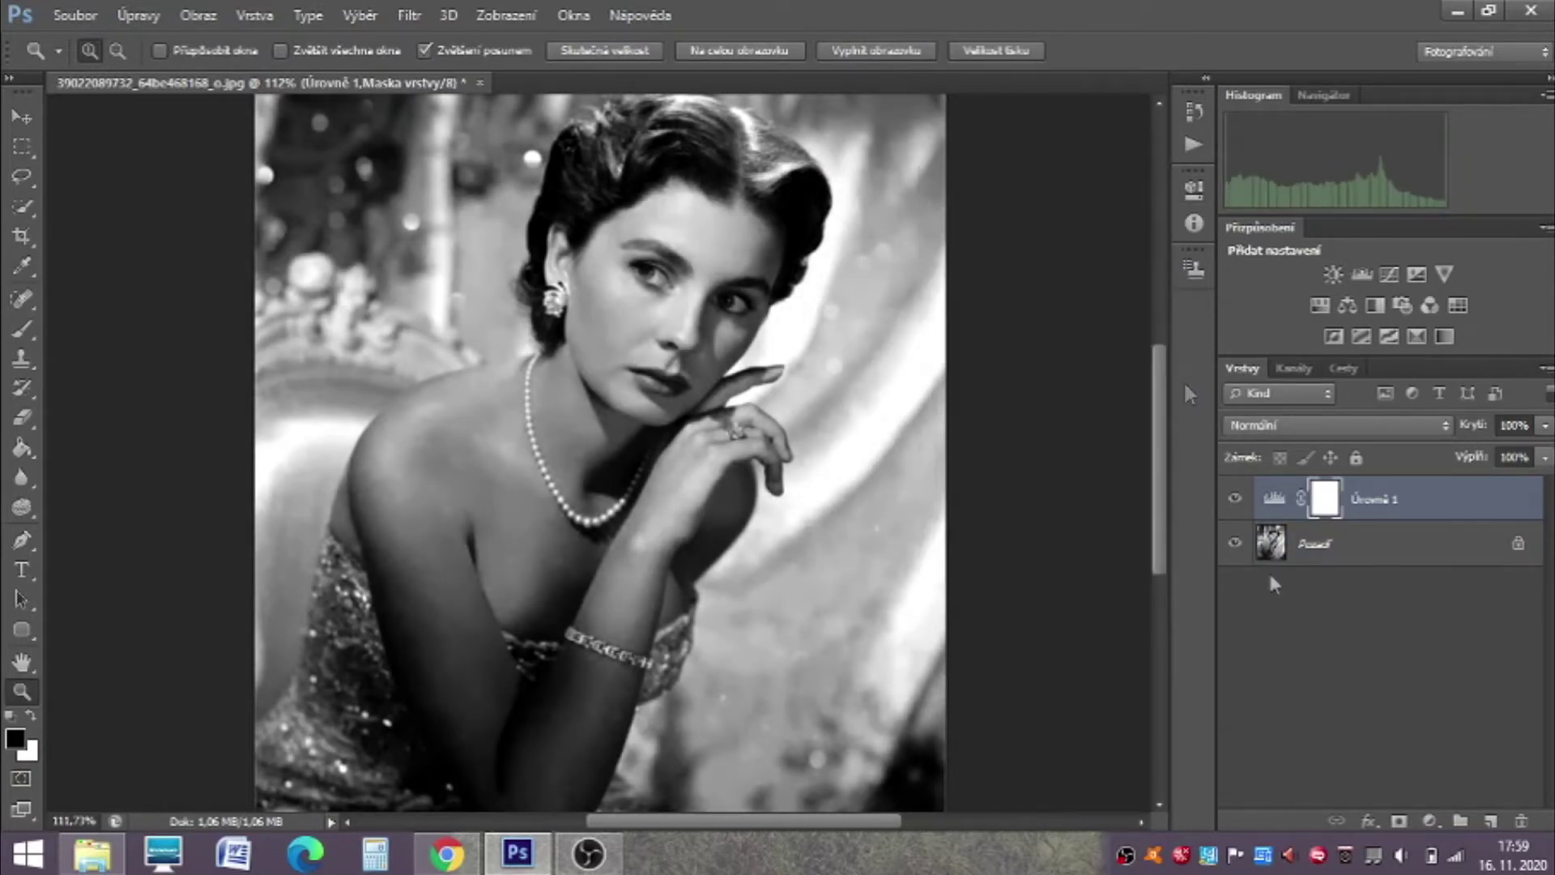
right_click(1338, 538)
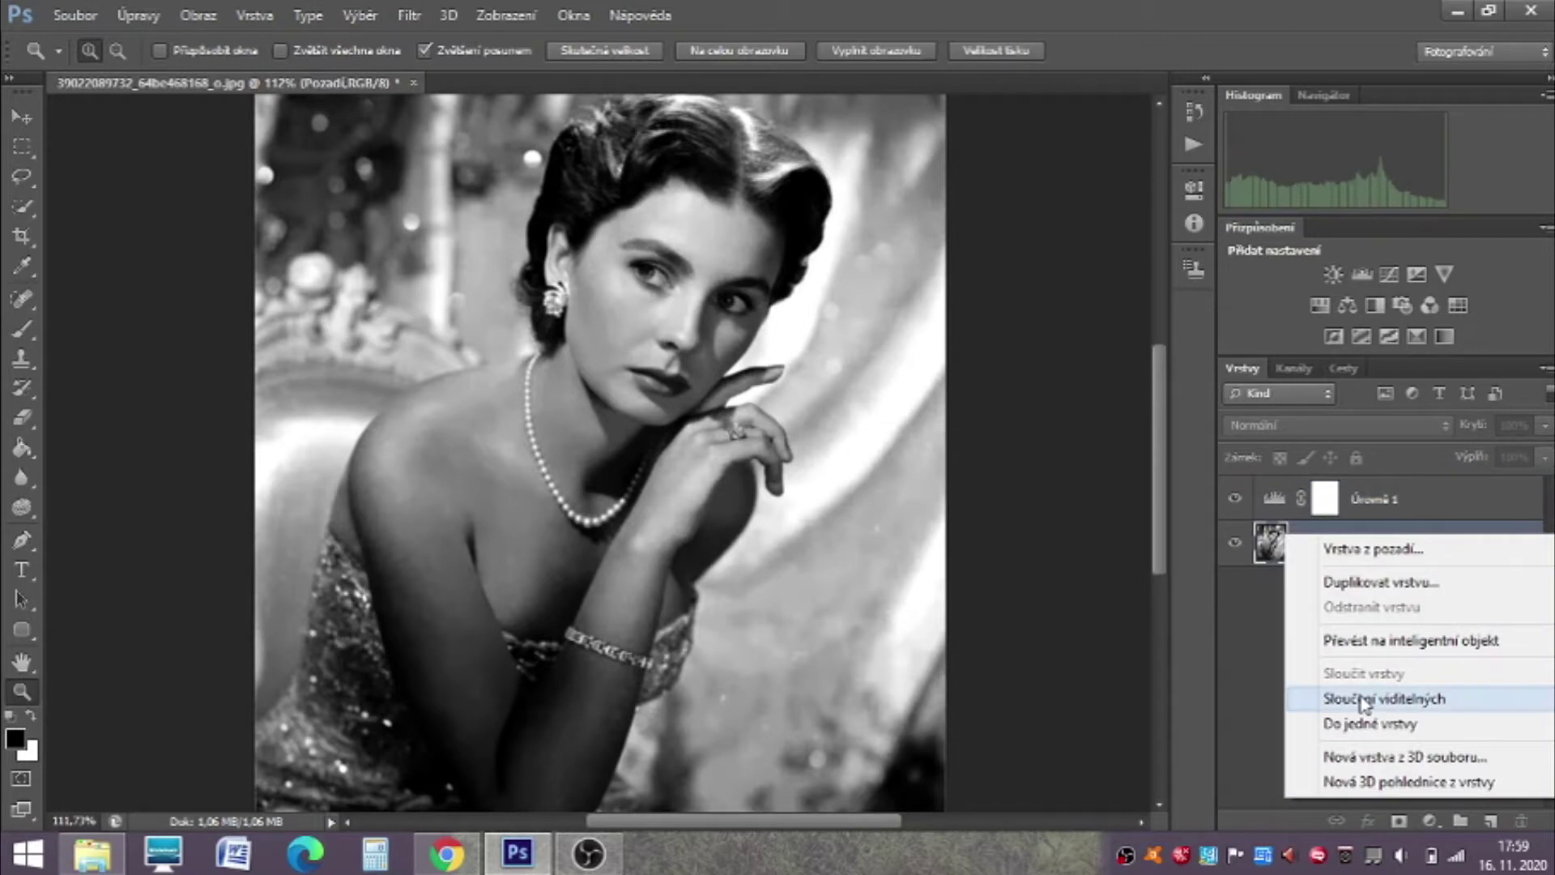
left_click(1364, 701)
Step: Quick-select the woman's shoulders, chest and arms, subtracting the bright chair area and the dress beside the elbow
key("w")
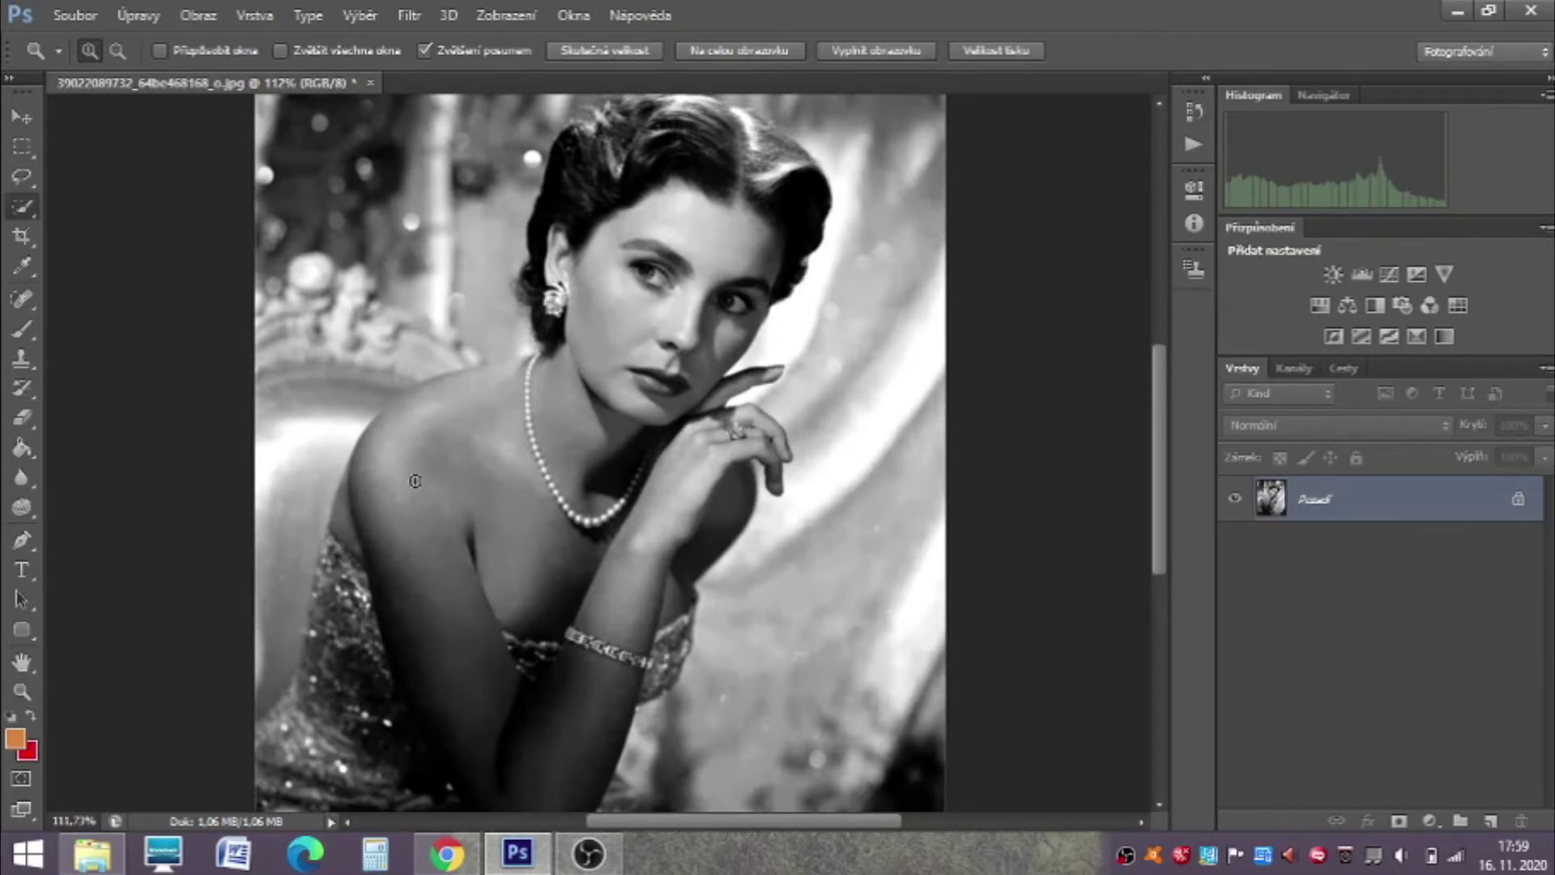
left_click_drag(431, 491, 429, 518)
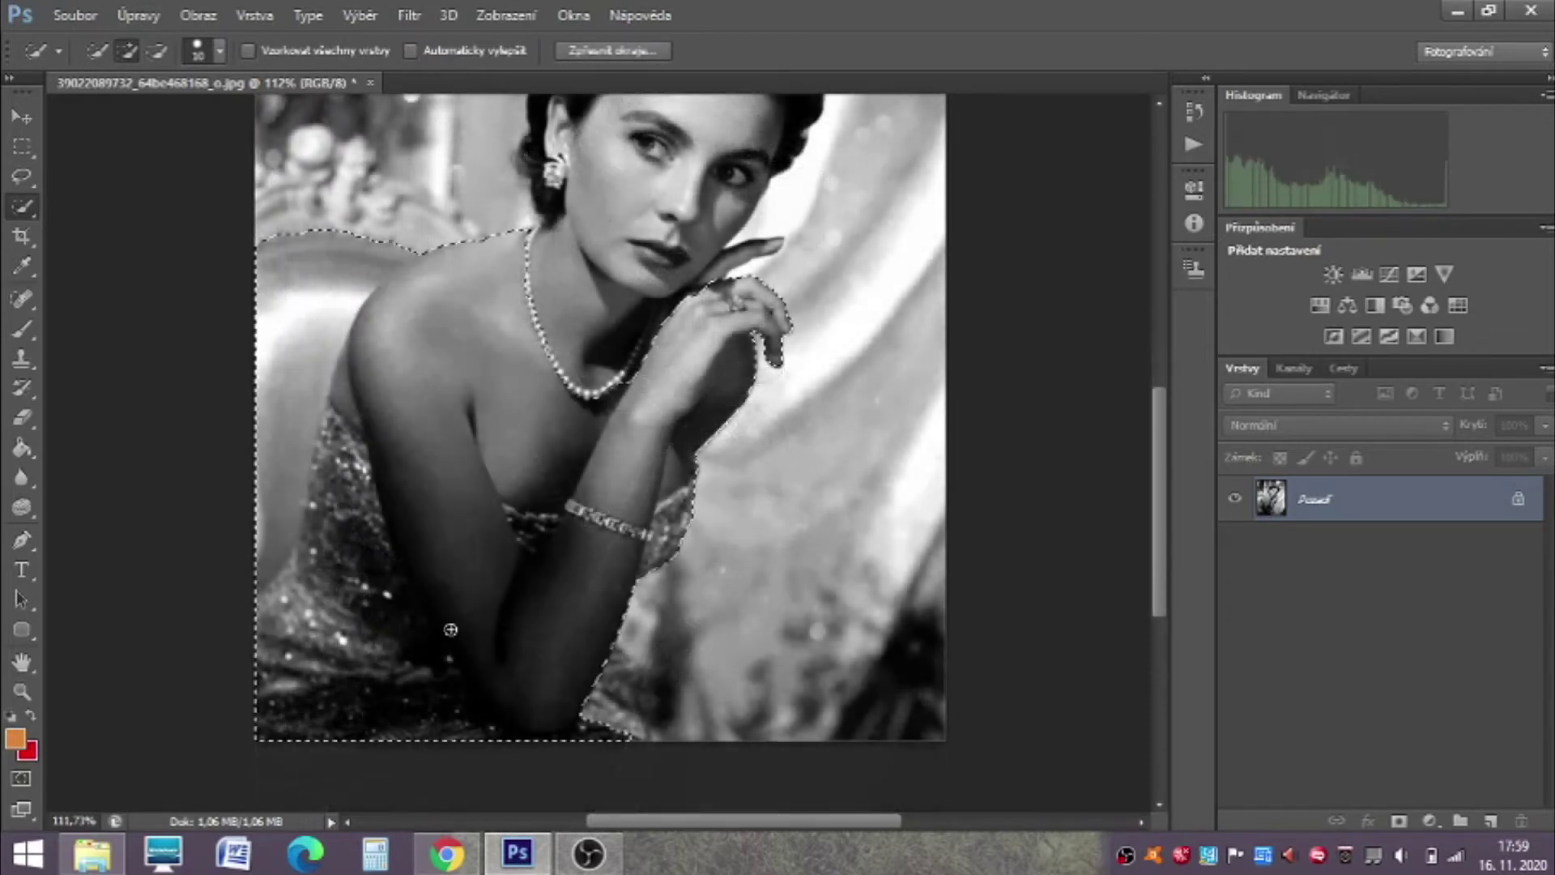
left_click_drag(423, 685, 356, 462)
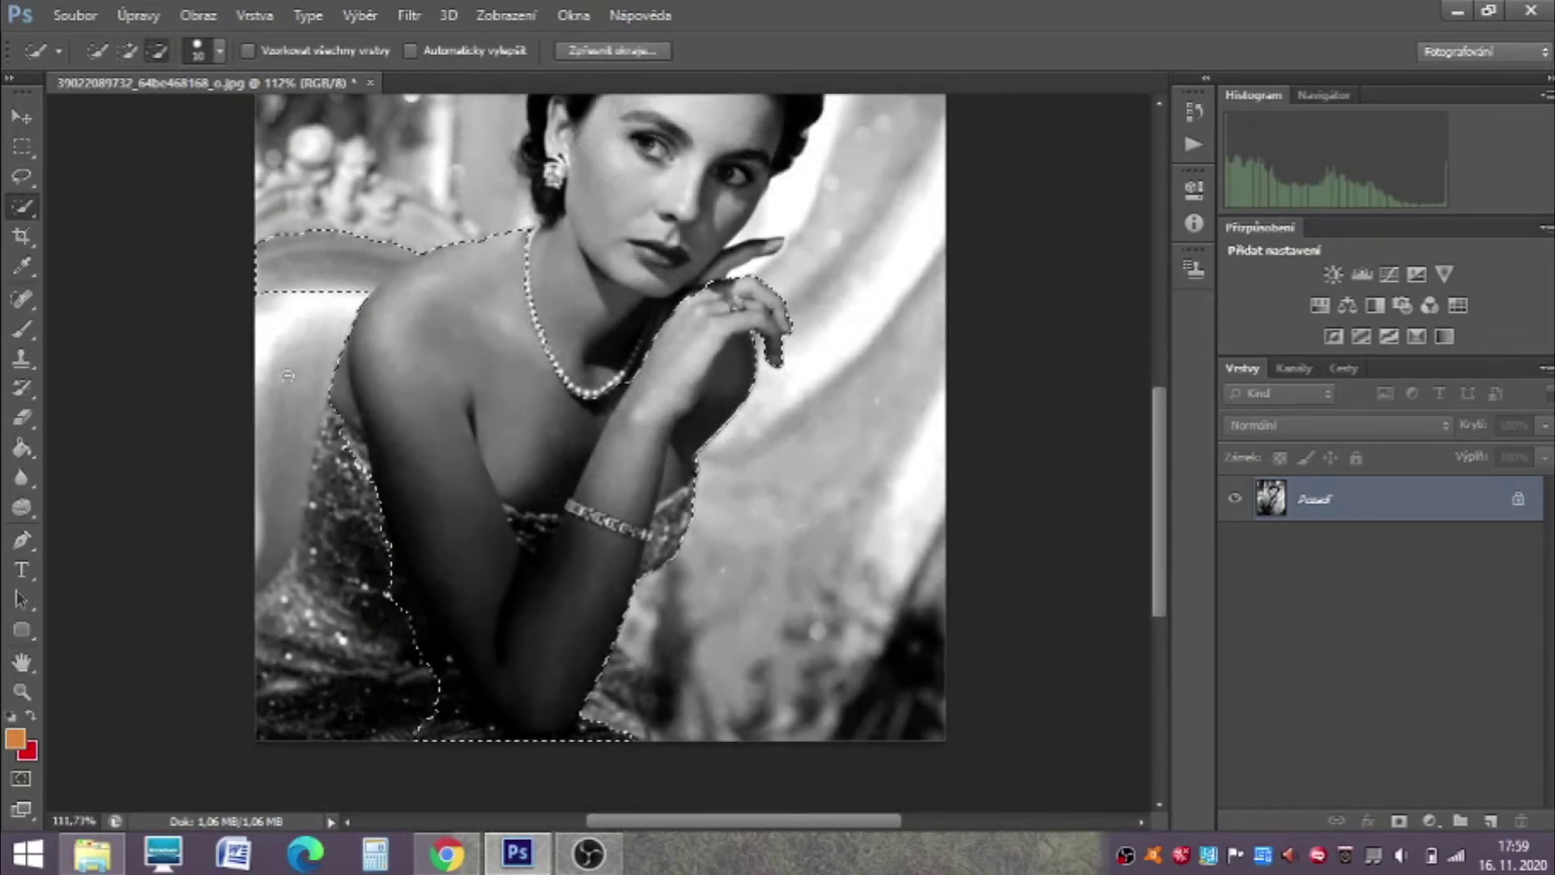
mouse_move(416, 652)
left_mouse_down()
mouse_move(469, 711)
mouse_move(545, 754)
mouse_move(583, 740)
mouse_move(572, 712)
mouse_move(475, 642)
left_mouse_up()
key("alt")
mouse_move(425, 589)
left_mouse_down()
mouse_move(410, 569)
mouse_move(397, 598)
mouse_move(445, 655)
left_mouse_up()
key("alt")
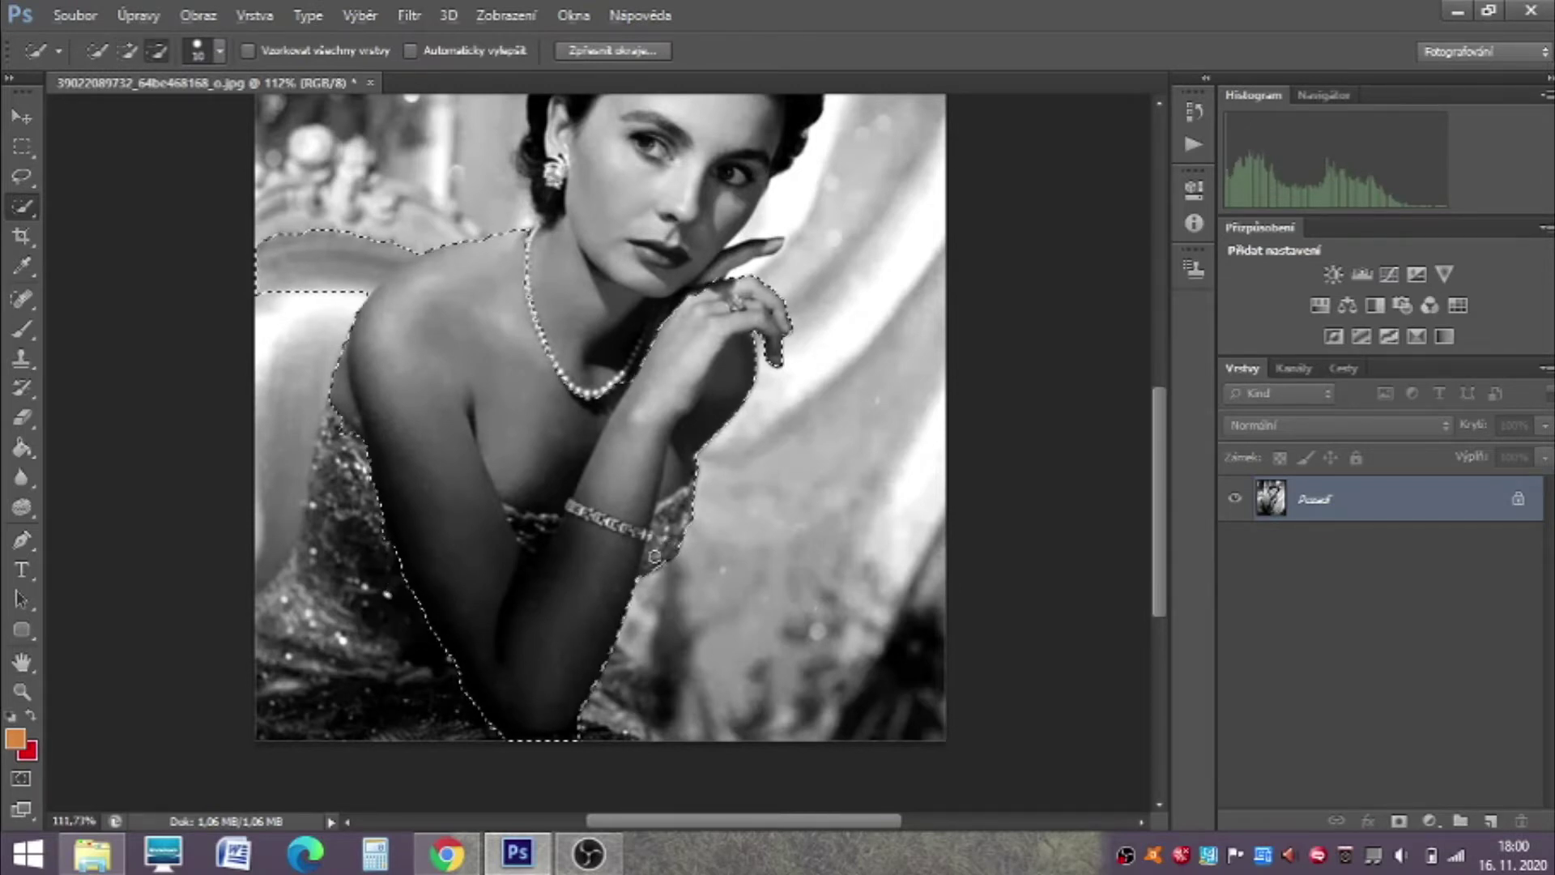
Step: Subtract the dress piece beside the bracelet and the chair back behind the shoulder from the skin selection
left_click_drag(655, 557, 654, 571)
scroll(654, 571, "up", 2)
key("alt")
left_click_drag(369, 366, 410, 339)
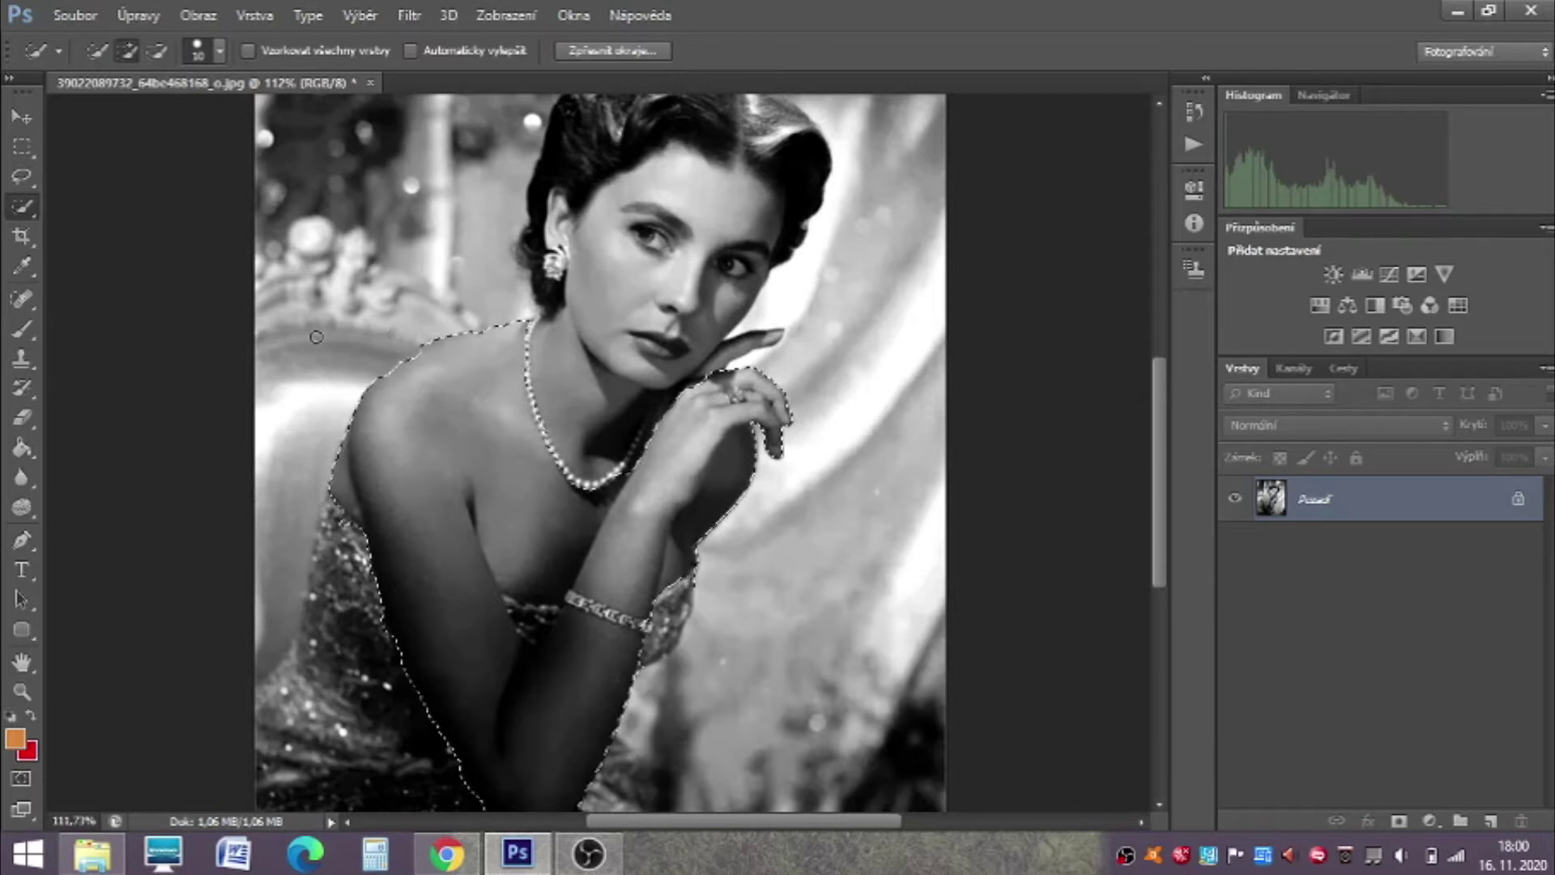
Step: Add the raised finger, neck and face up to the hairline to the skin selection
left_click_drag(728, 354, 766, 337)
key("alt")
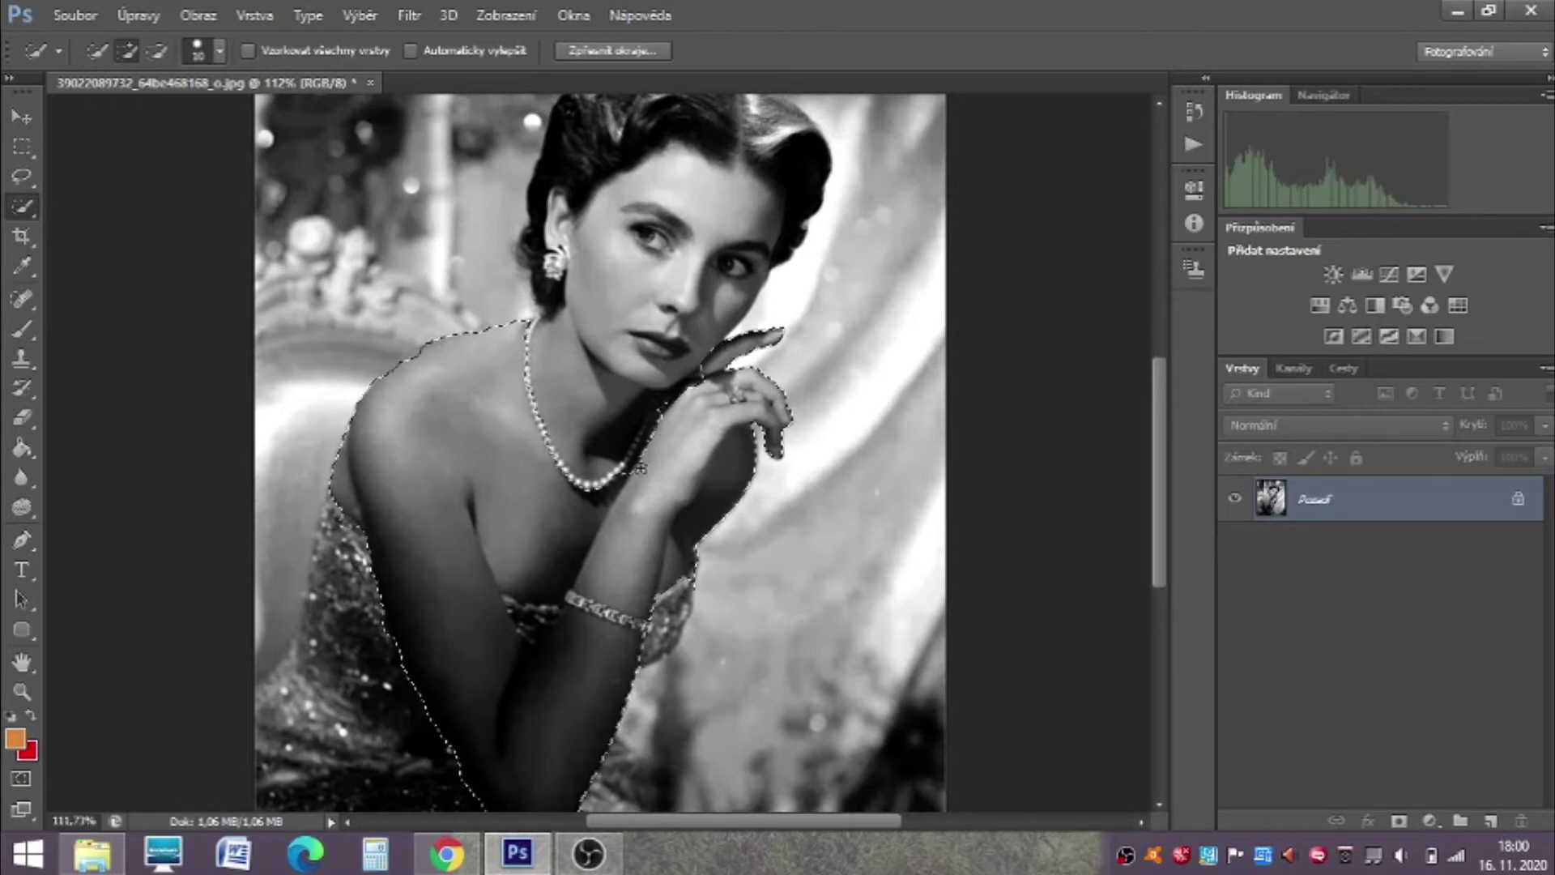
mouse_move(663, 440)
left_mouse_down()
mouse_move(640, 457)
mouse_move(603, 393)
mouse_move(616, 348)
left_mouse_up()
mouse_move(685, 212)
left_mouse_down()
mouse_move(615, 182)
mouse_move(579, 227)
mouse_move(697, 150)
mouse_move(797, 142)
mouse_move(796, 219)
mouse_move(773, 202)
left_mouse_up()
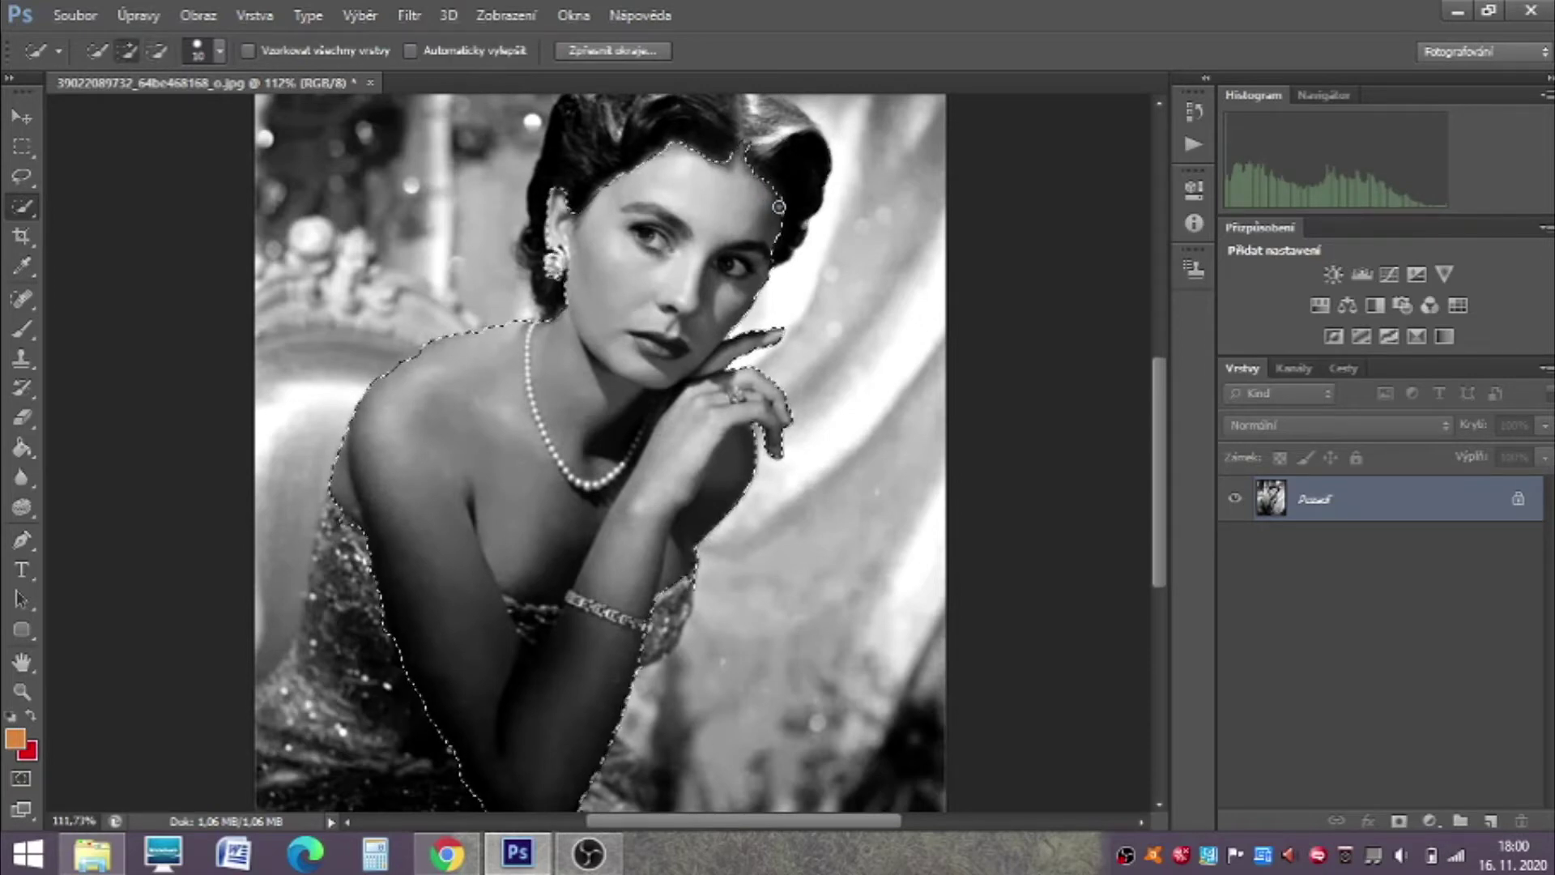
Step: Create a solid color fill layer from the skin selection using orange e38b3a
left_click(1430, 820)
left_click(1369, 316)
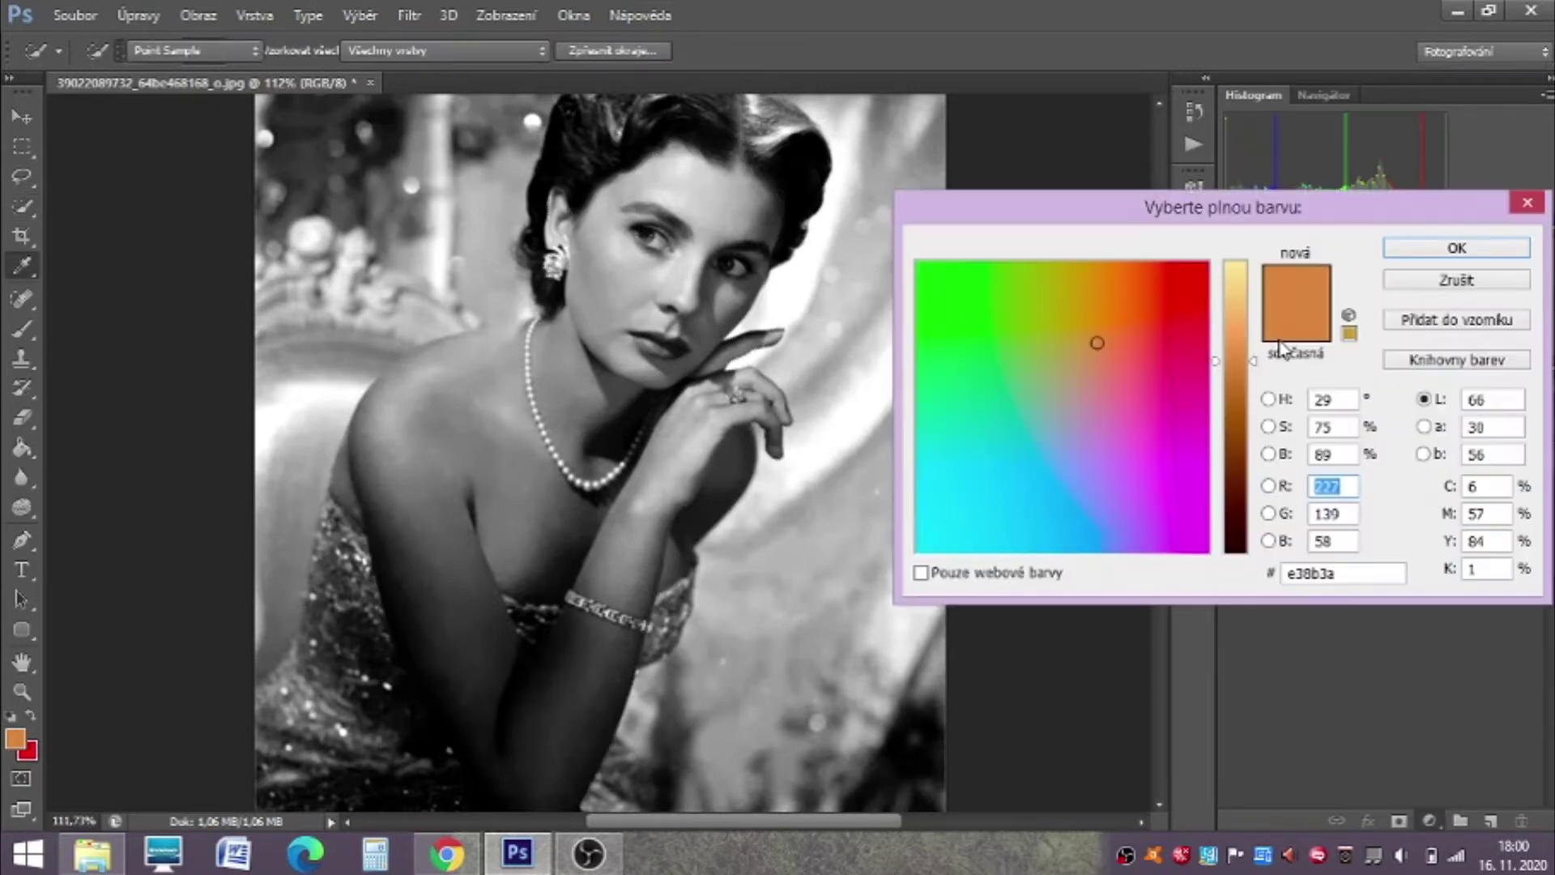
left_click(1418, 248)
Step: Set the skin fill layer's blend mode to Překrýt and its opacity to 26%
left_click(1333, 425)
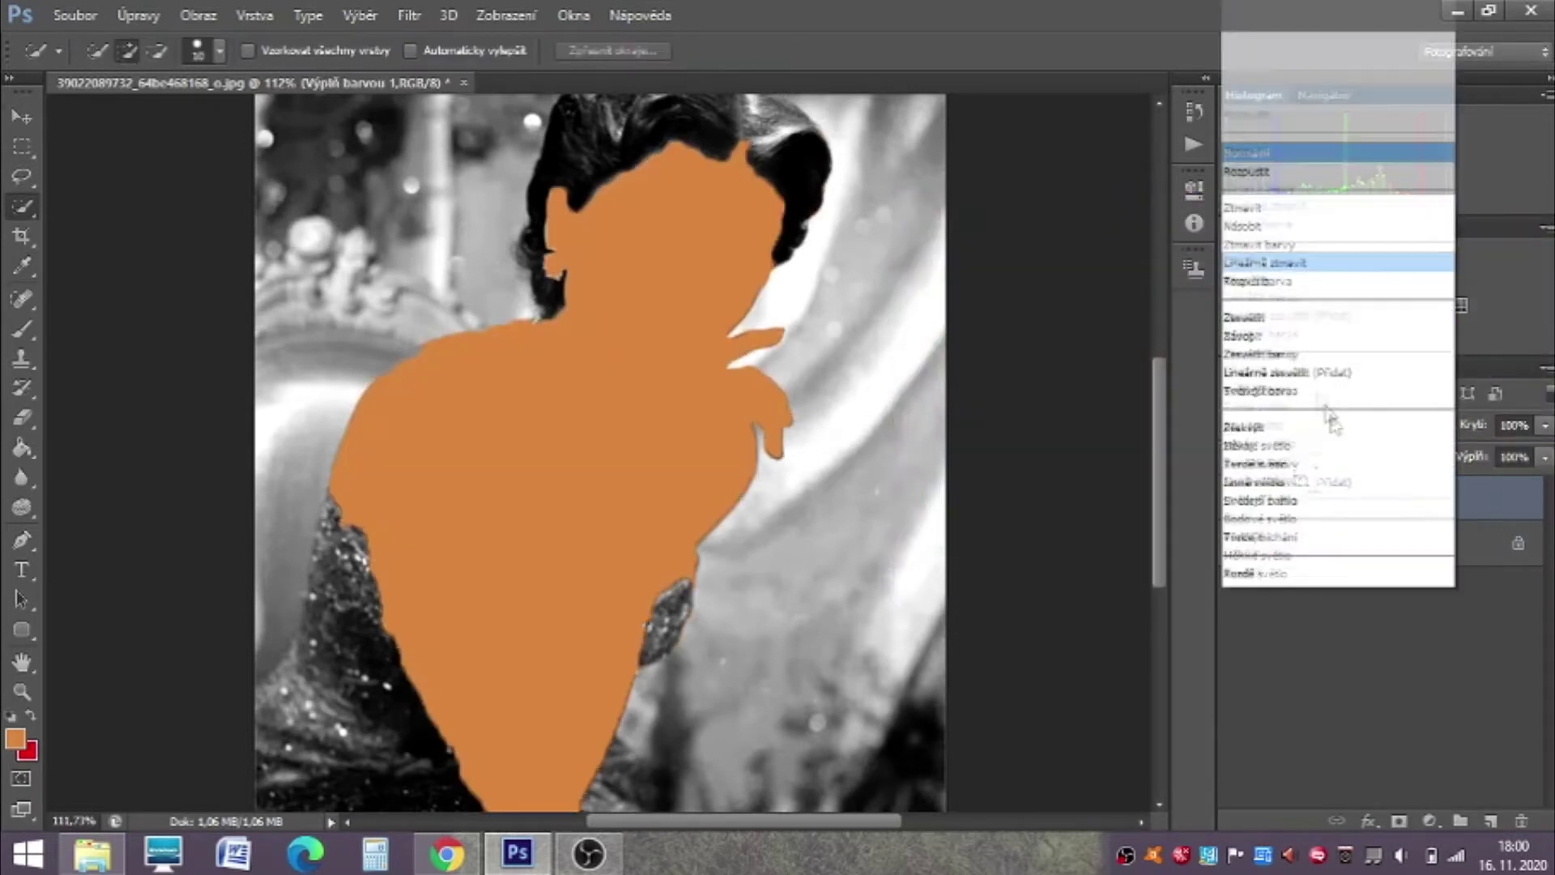
left_click(1272, 282)
left_click(1545, 424)
left_click_drag(1476, 445, 1460, 455)
Step: Paint black on the skin fill's mask over the eyes, ring and earring with a 12 px brush to remove the tint
left_click(21, 691)
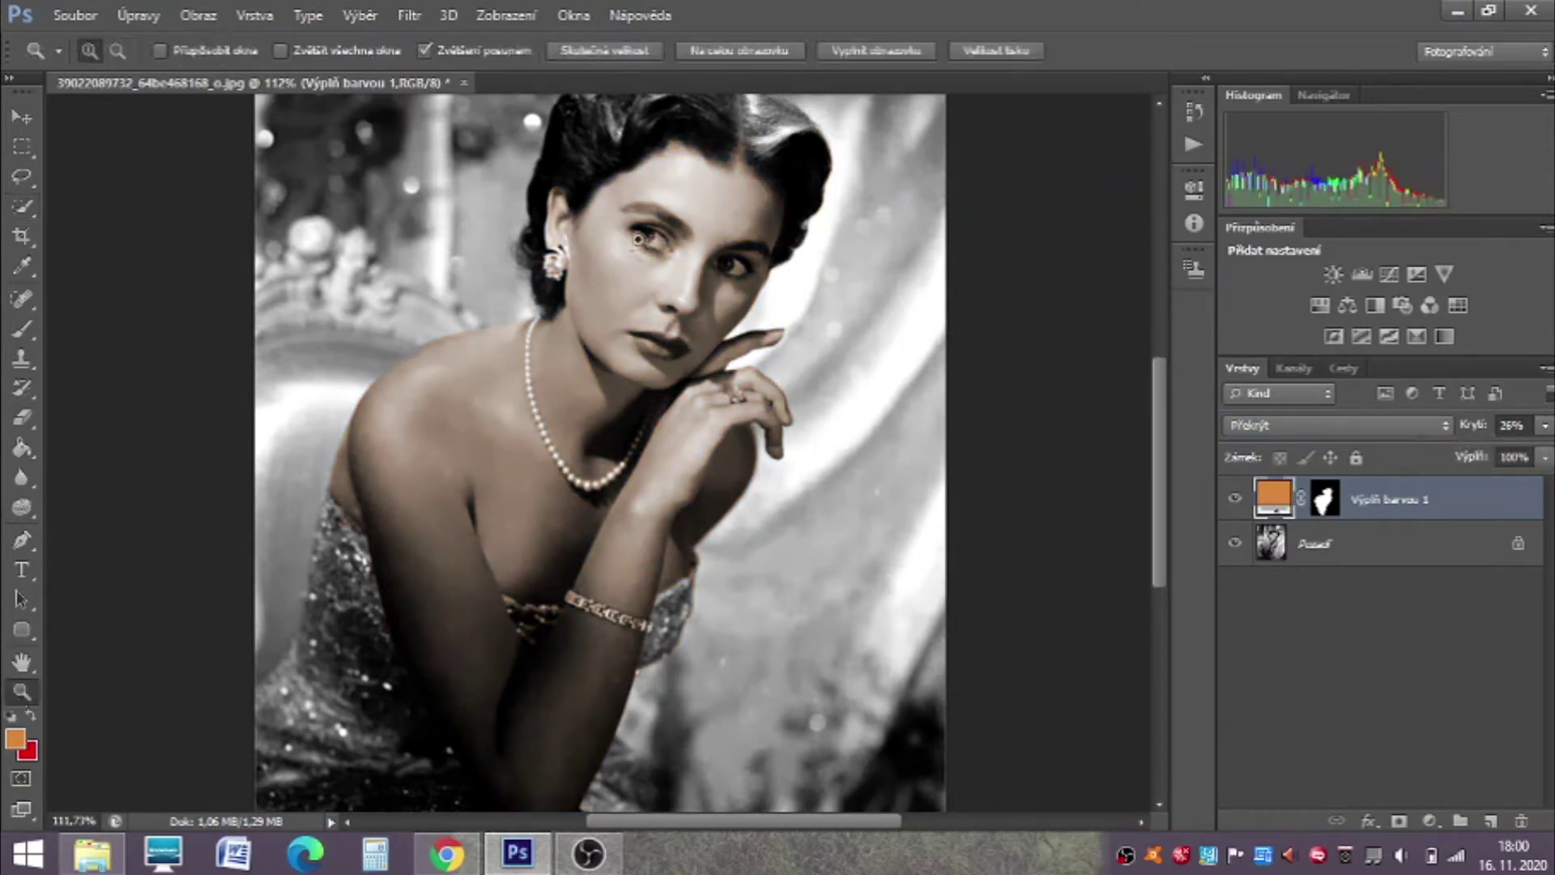
left_click(708, 269)
left_click(709, 268)
left_click(1324, 499)
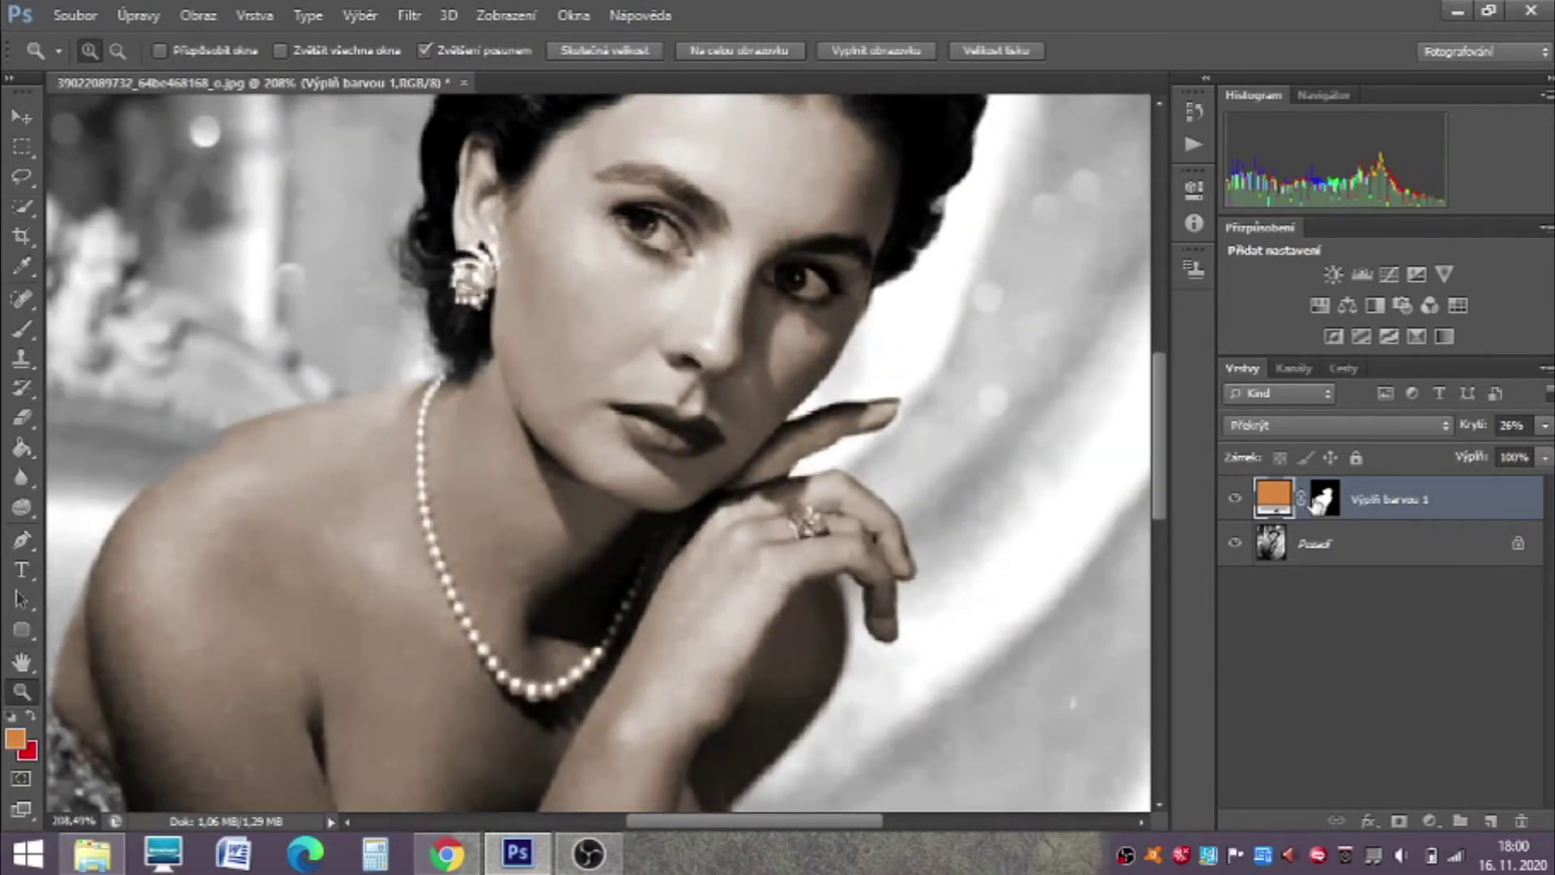
left_click(21, 328)
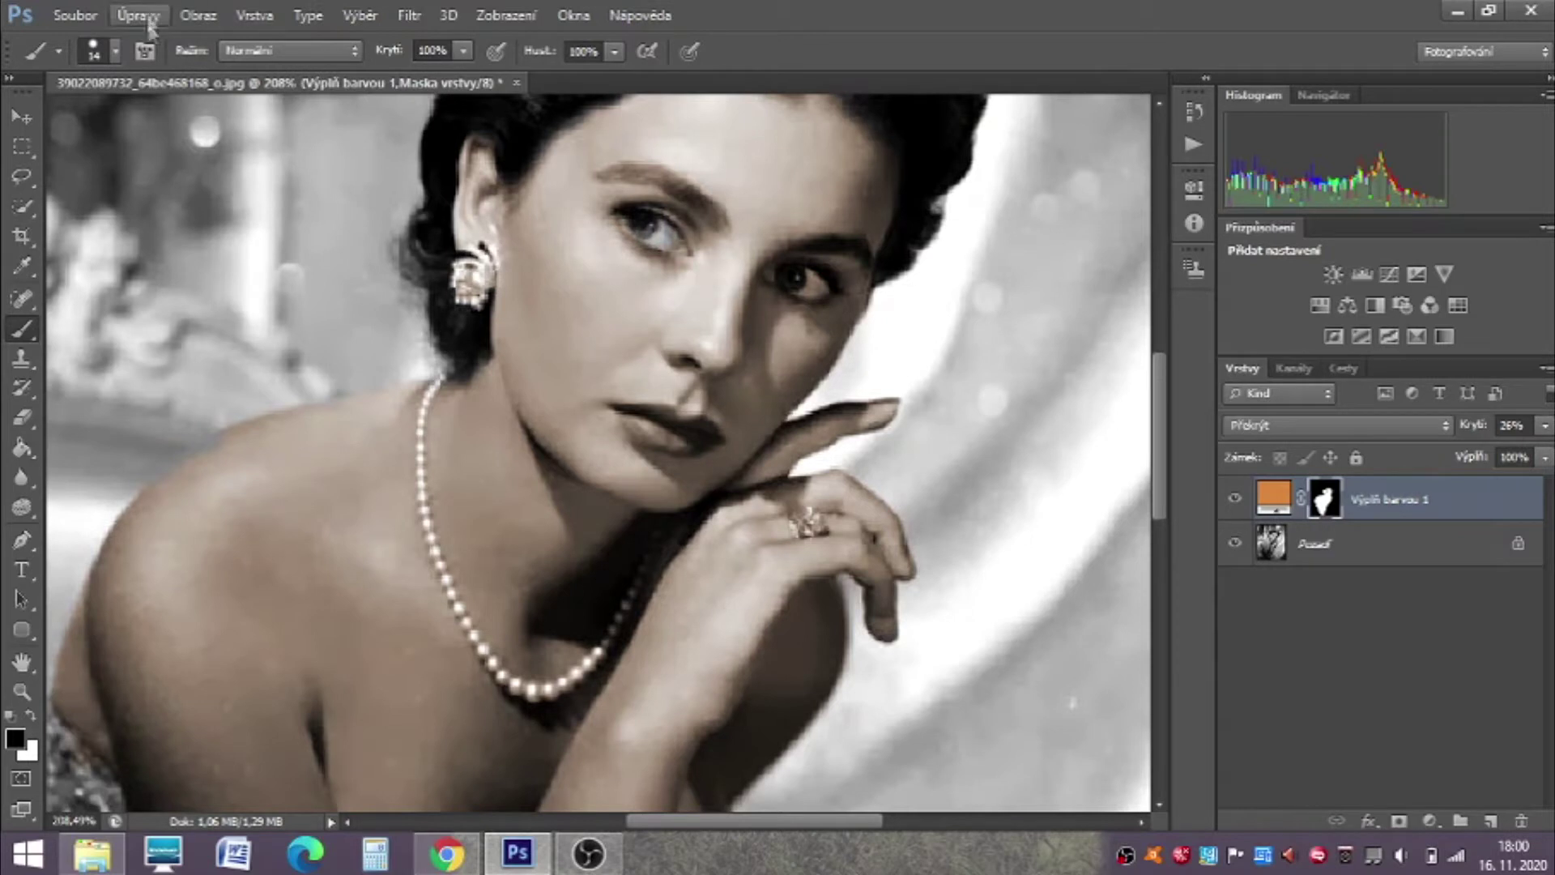
left_click(116, 50)
left_click(47, 123)
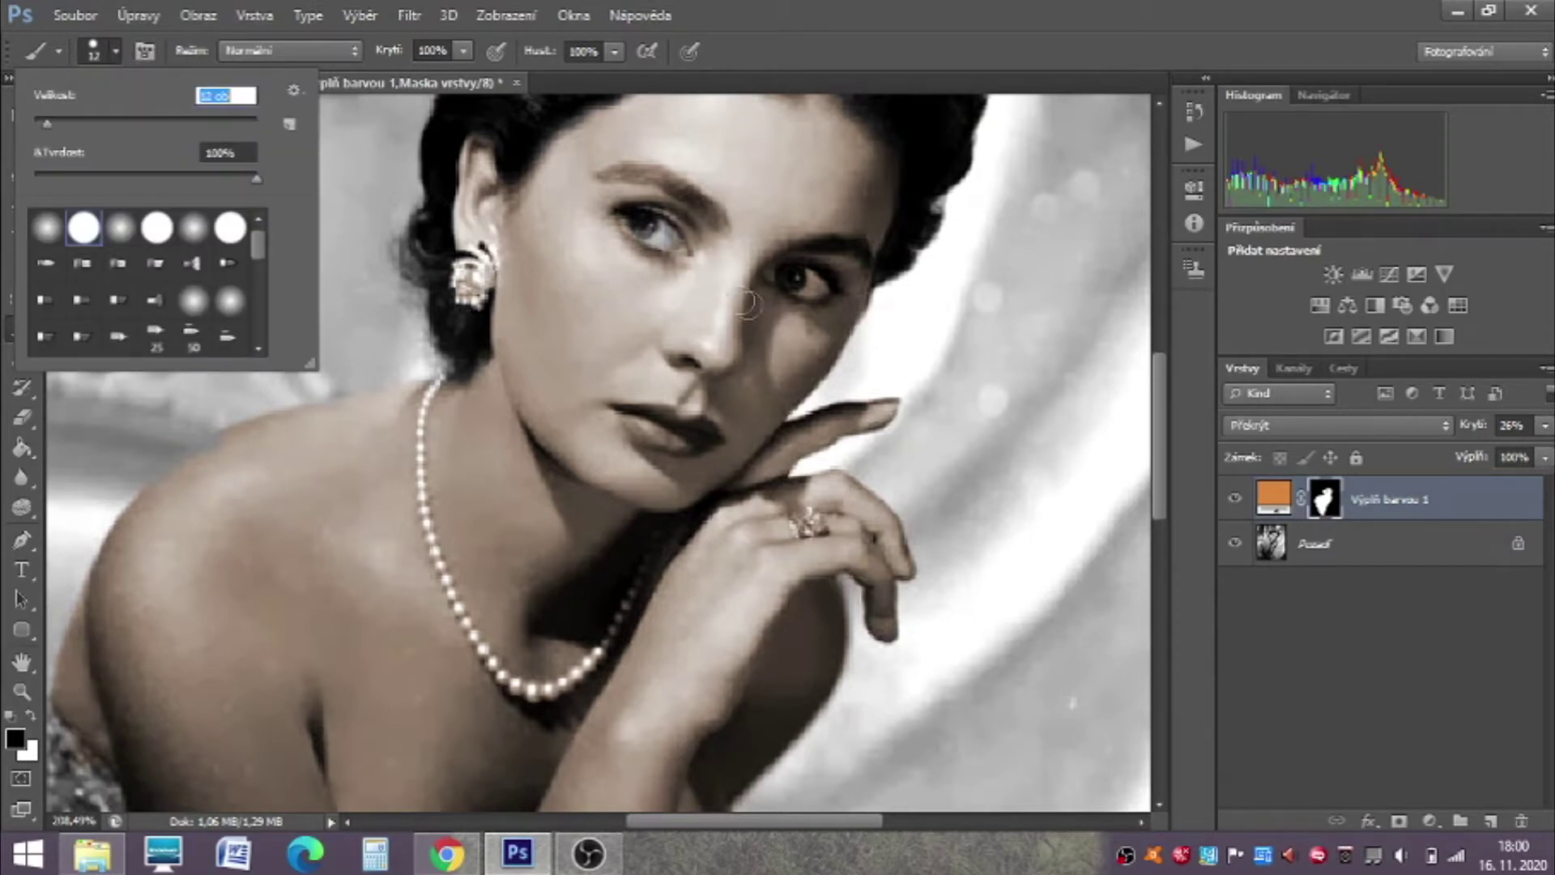
left_click_drag(784, 277, 814, 285)
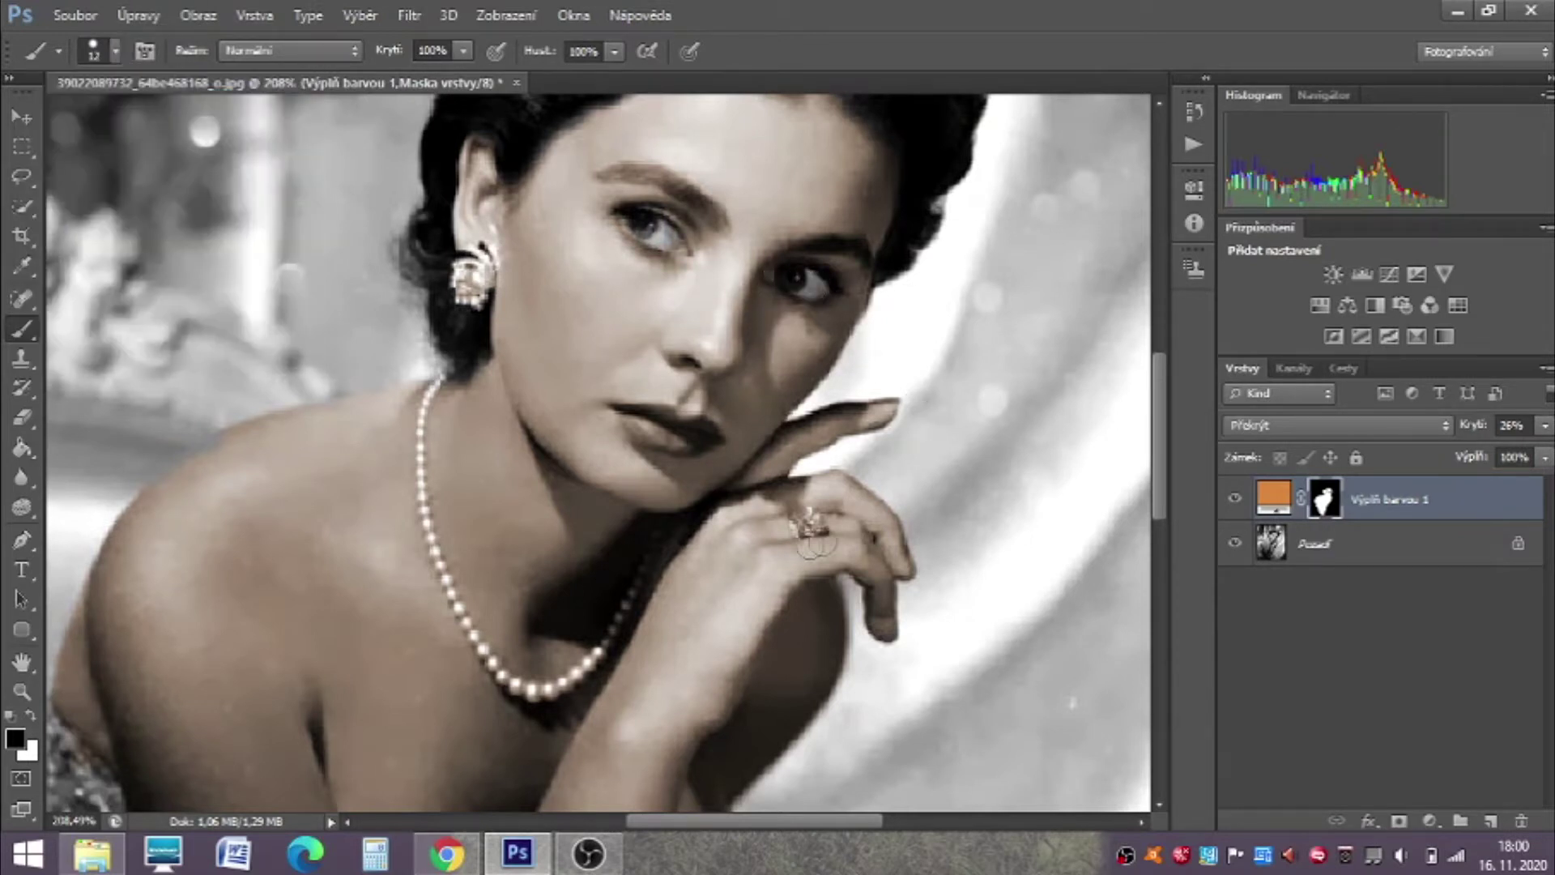
scroll(999, 291, "up", 3)
mouse_move(450, 509)
left_mouse_down()
mouse_move(482, 515)
mouse_move(464, 515)
left_mouse_up()
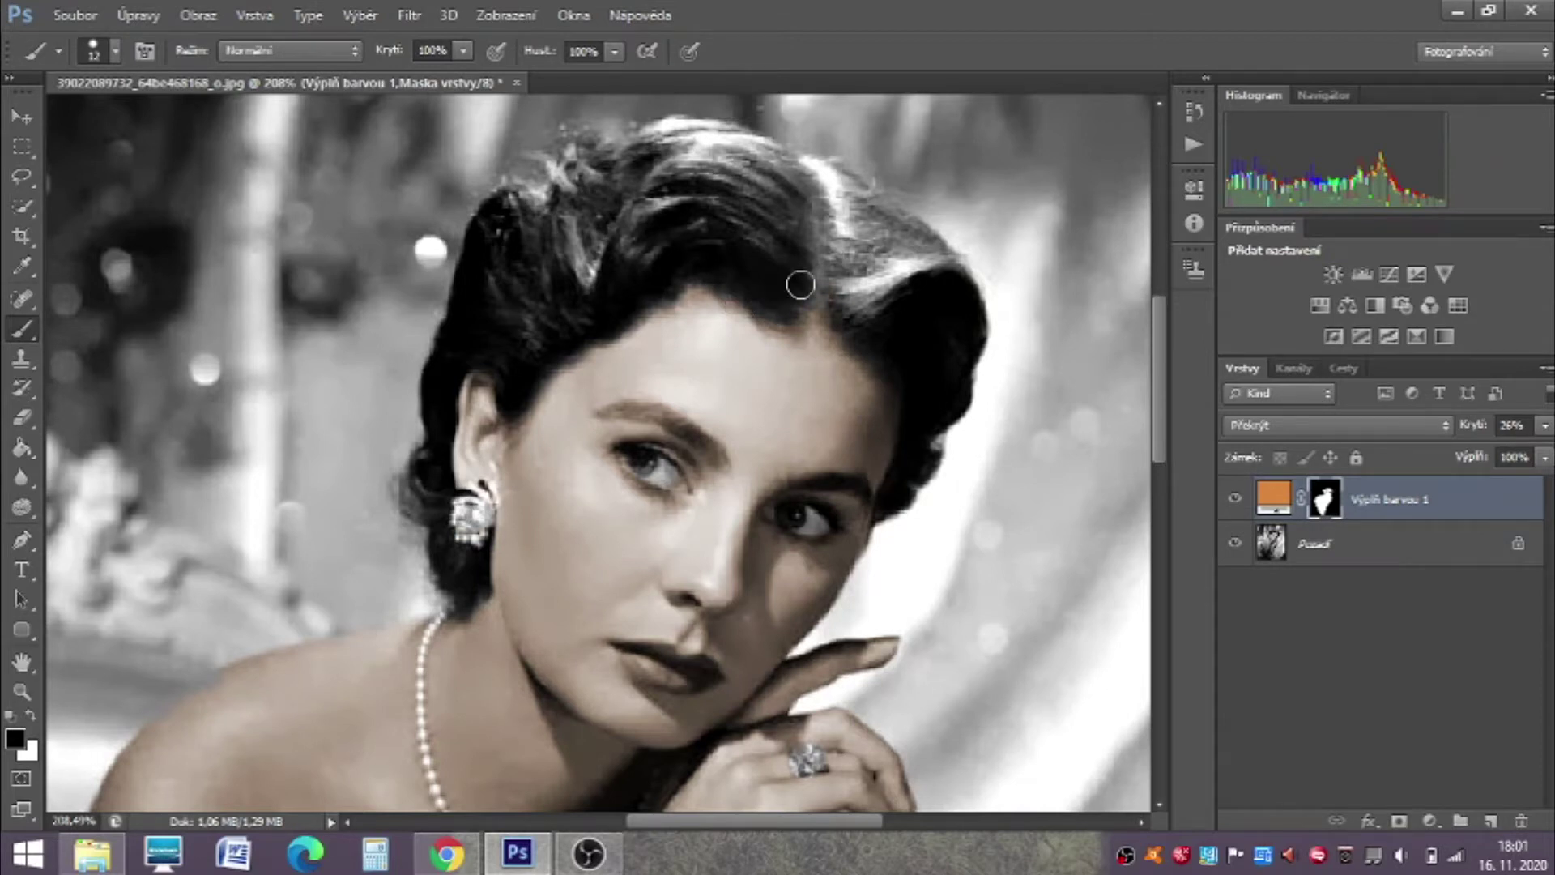
Step: Mask the skin tint off the bracelet with a 10 px black brush
scroll(801, 284, "down", 5)
scroll(405, 704, "down", 1)
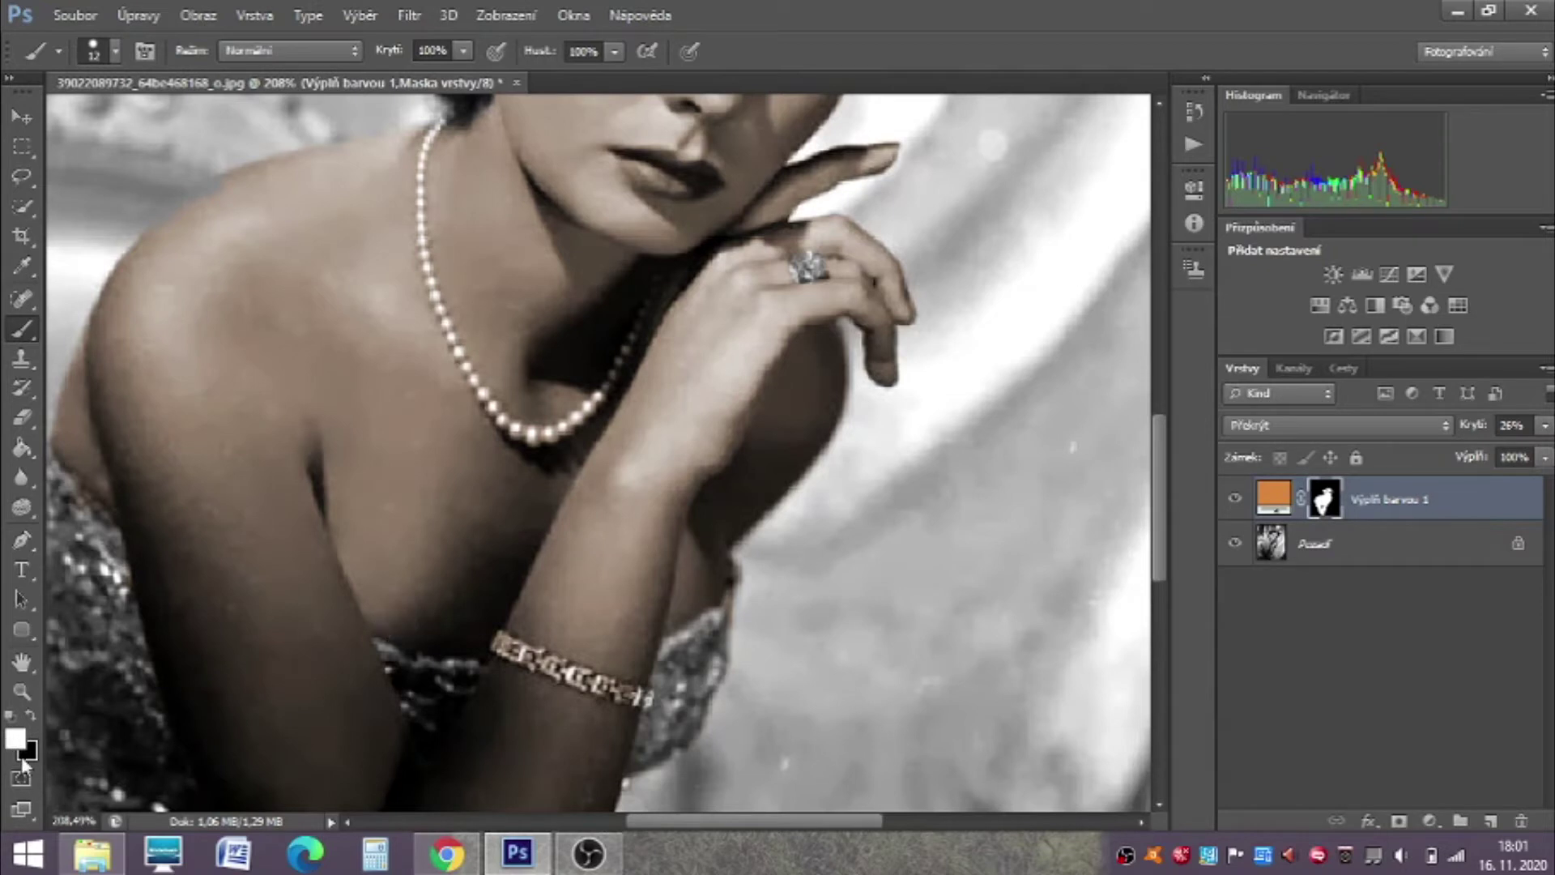
left_click(116, 51)
left_click_drag(243, 97, 177, 106)
type("10")
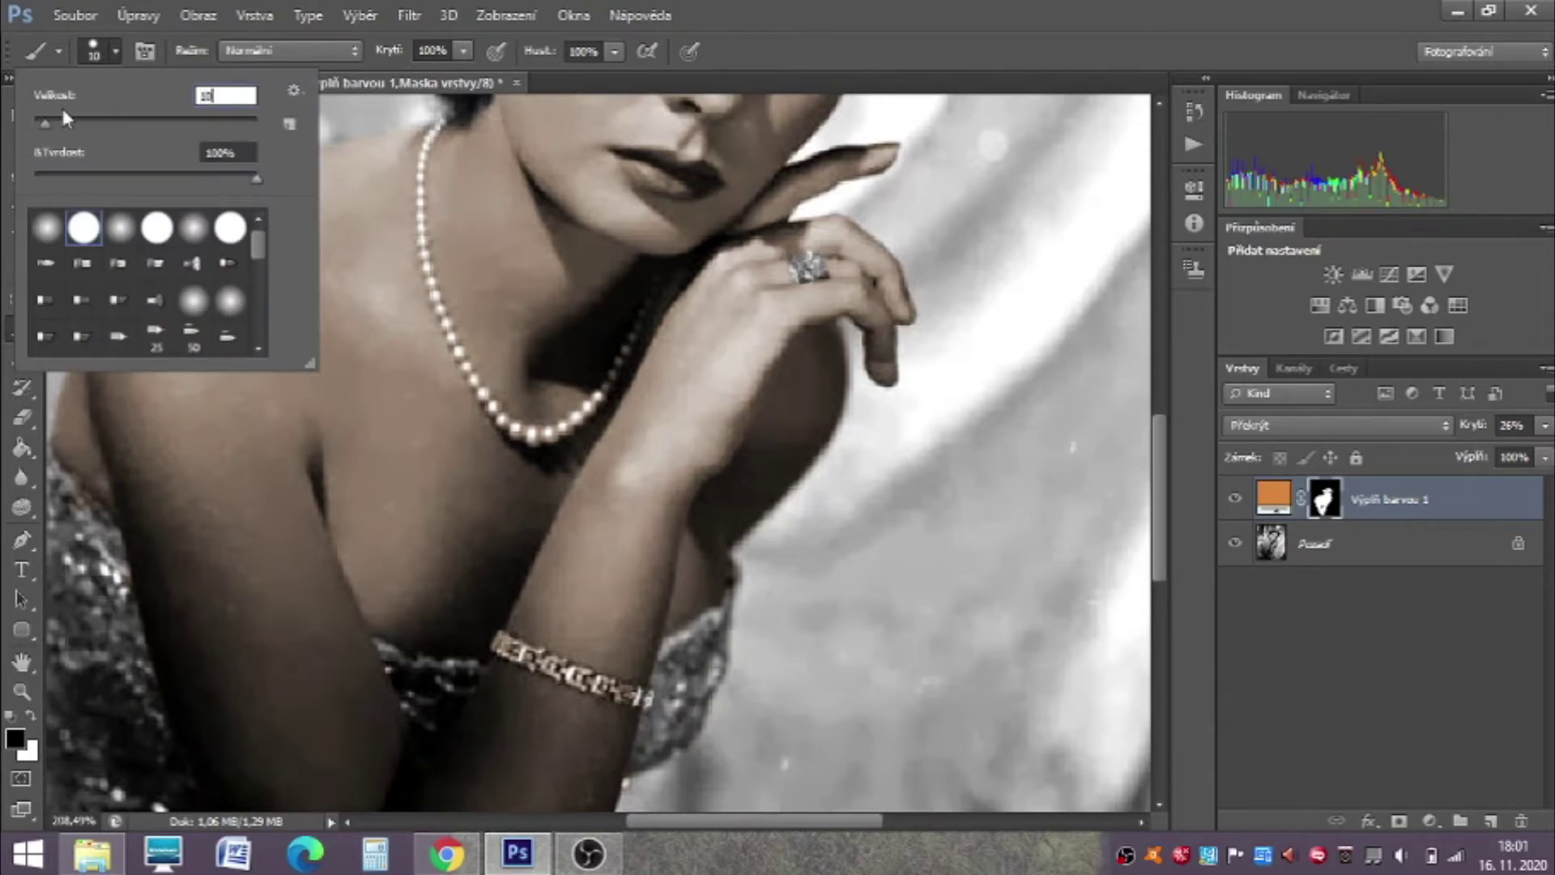
key("Return")
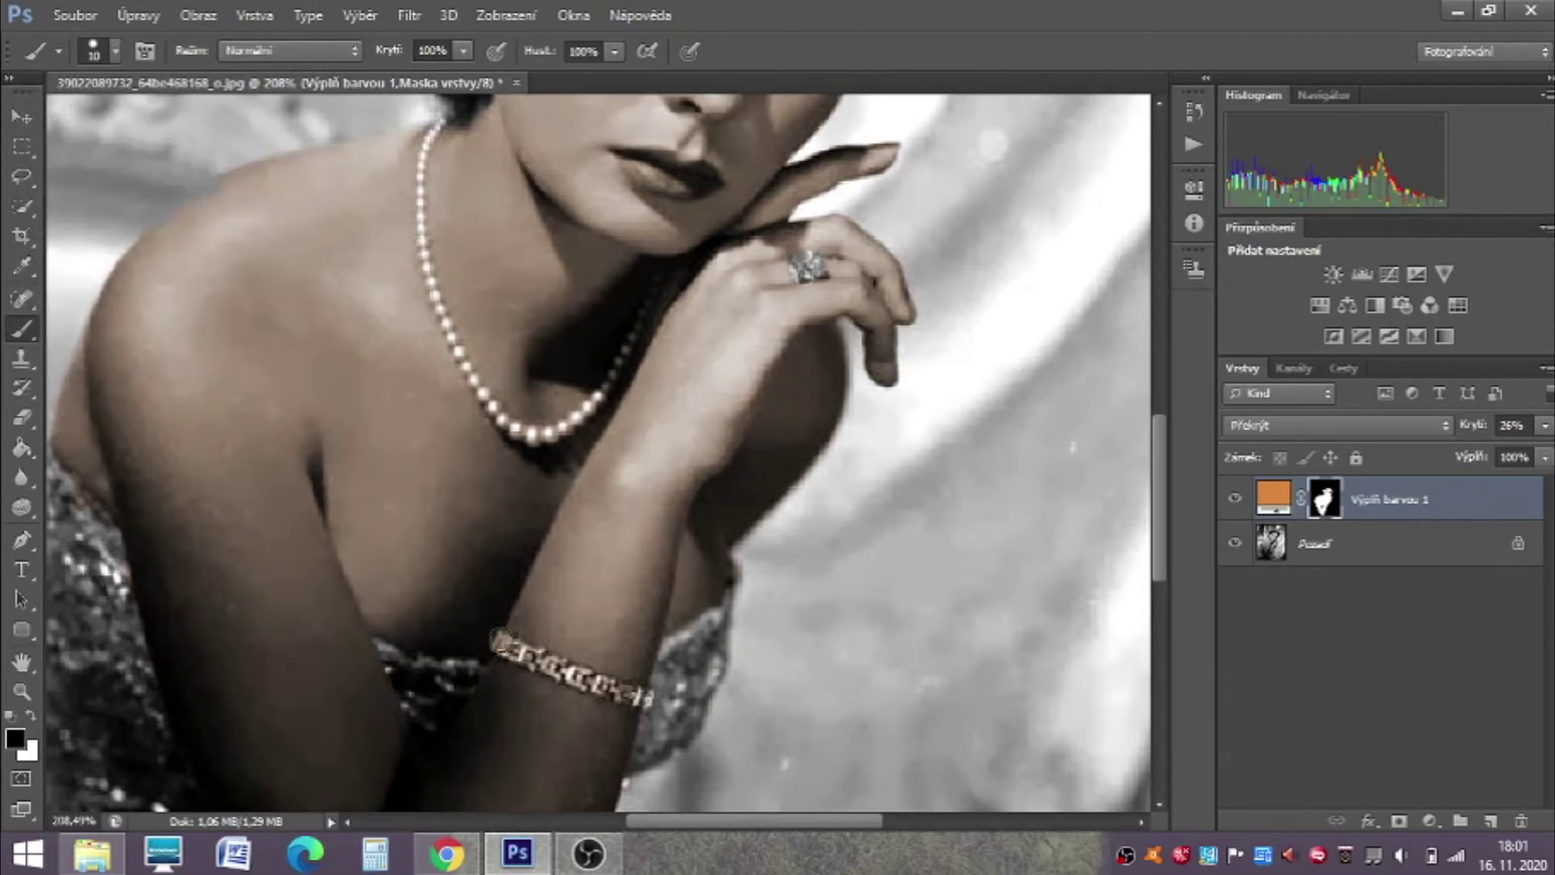
left_click_drag(500, 640, 652, 698)
Step: Mask the skin tint off the pearl necklace with a 6 px black brush
left_click(114, 55)
left_click_drag(47, 120, 39, 124)
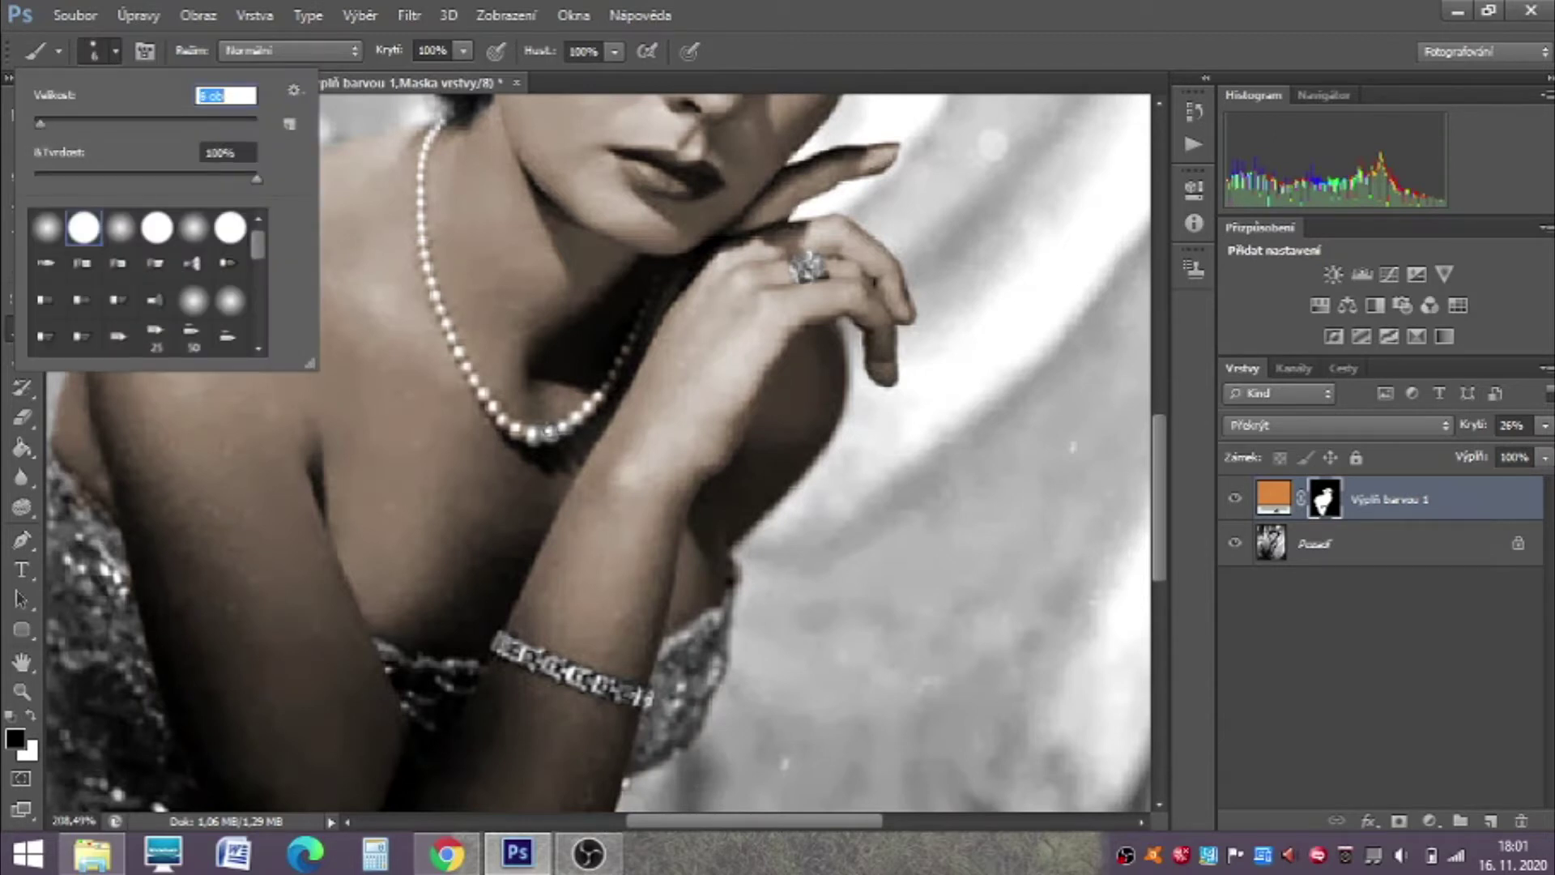
left_click(561, 430)
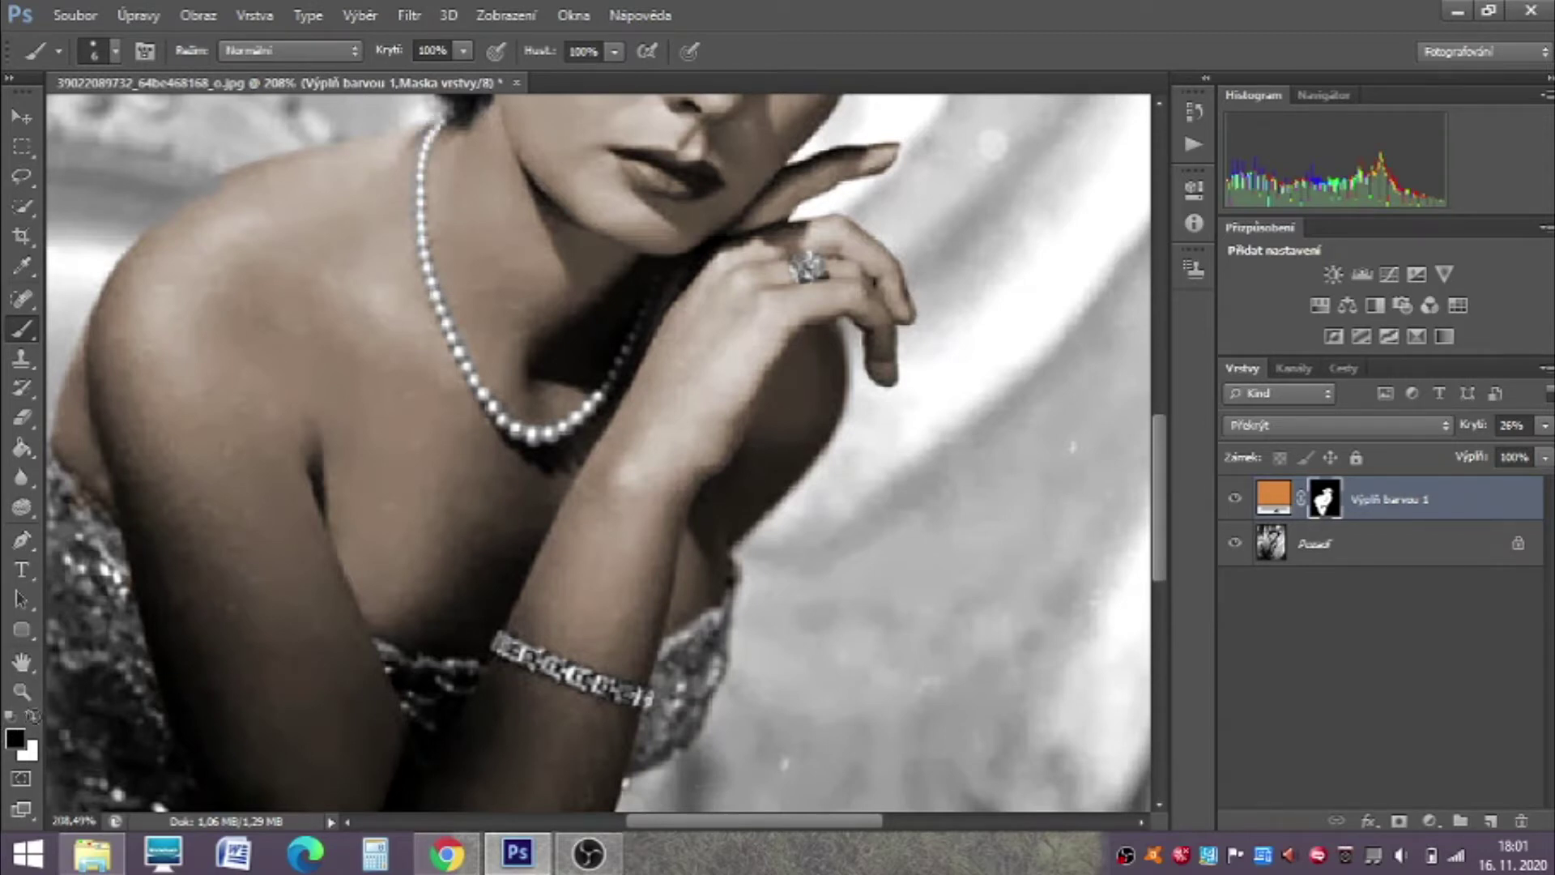
Step: Examine the skin tint's edges along the dress, forearms and elbow for spots the mask missed
key("x")
left_click(30, 716)
left_click(31, 713)
scroll(978, 546, "down", 3)
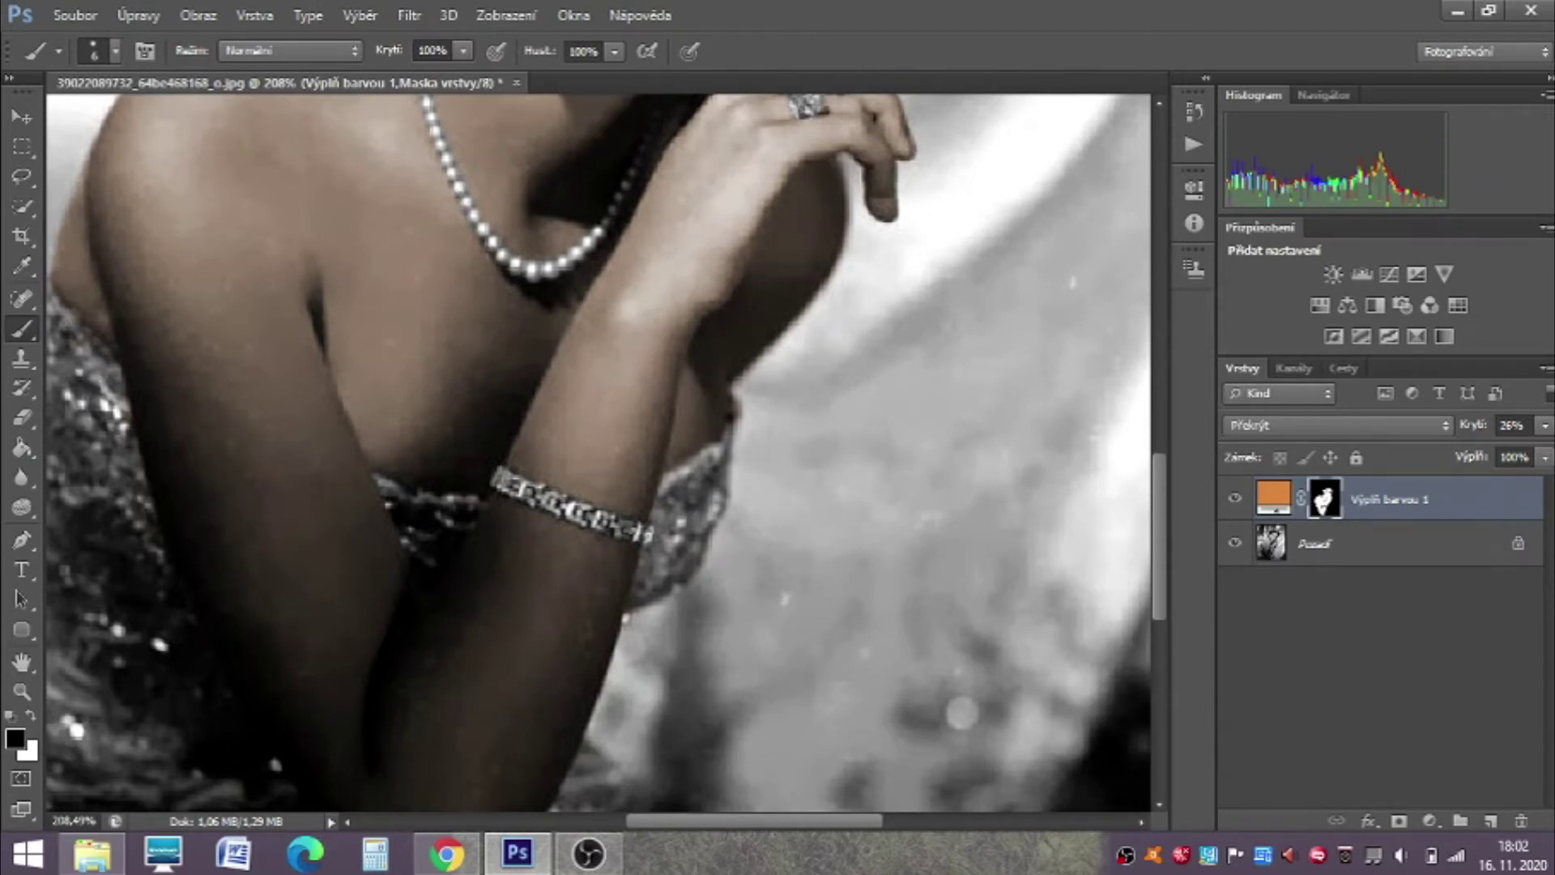
left_click_drag(646, 822, 584, 821)
scroll(495, 636, "down", 2)
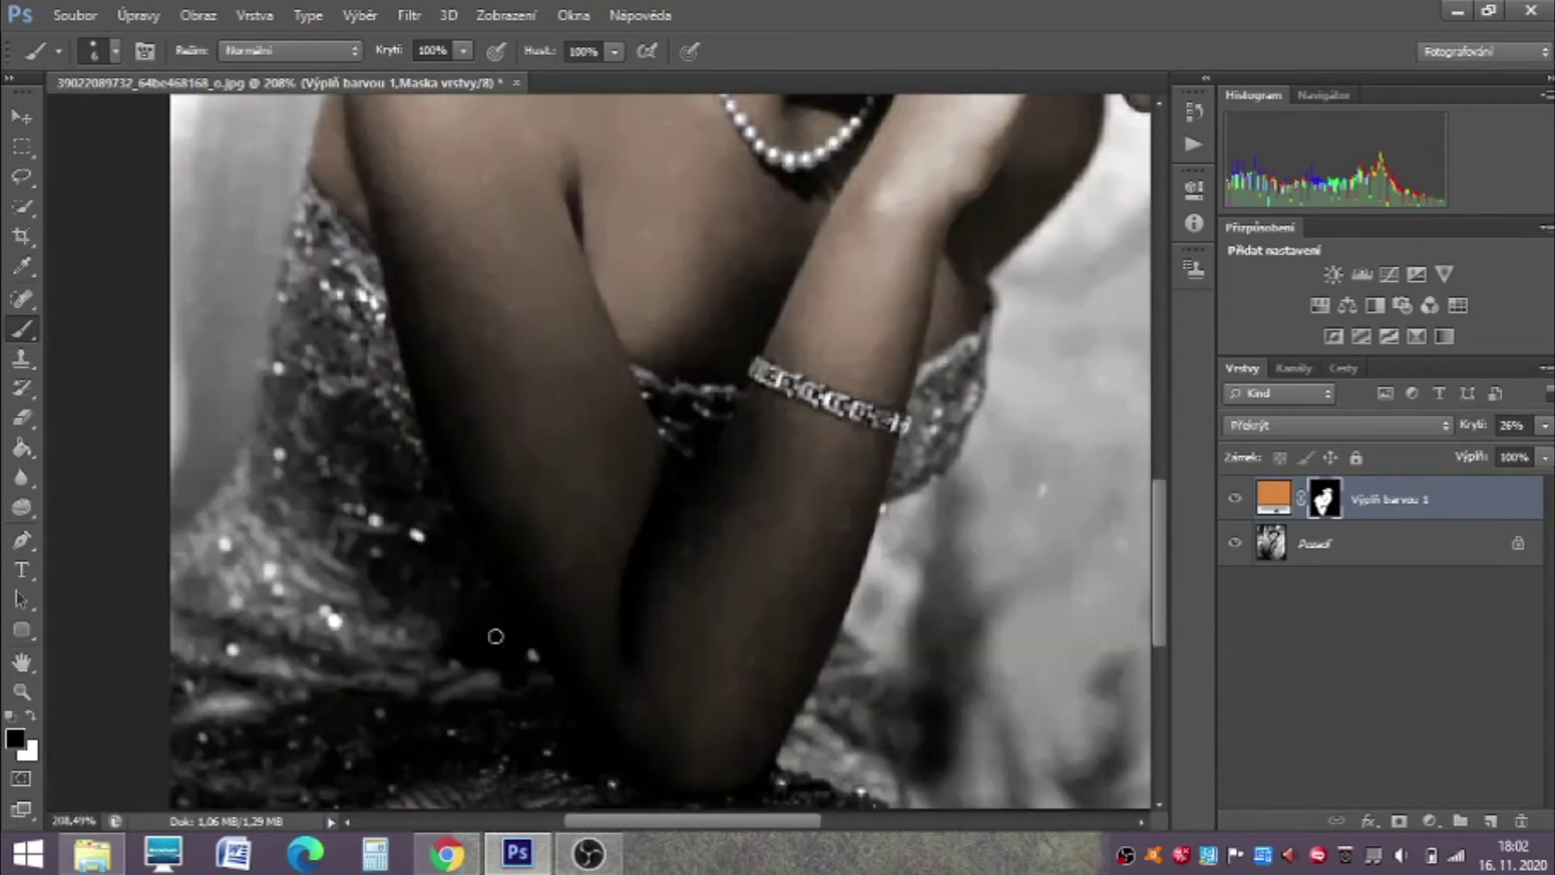
scroll(496, 636, "down", 1)
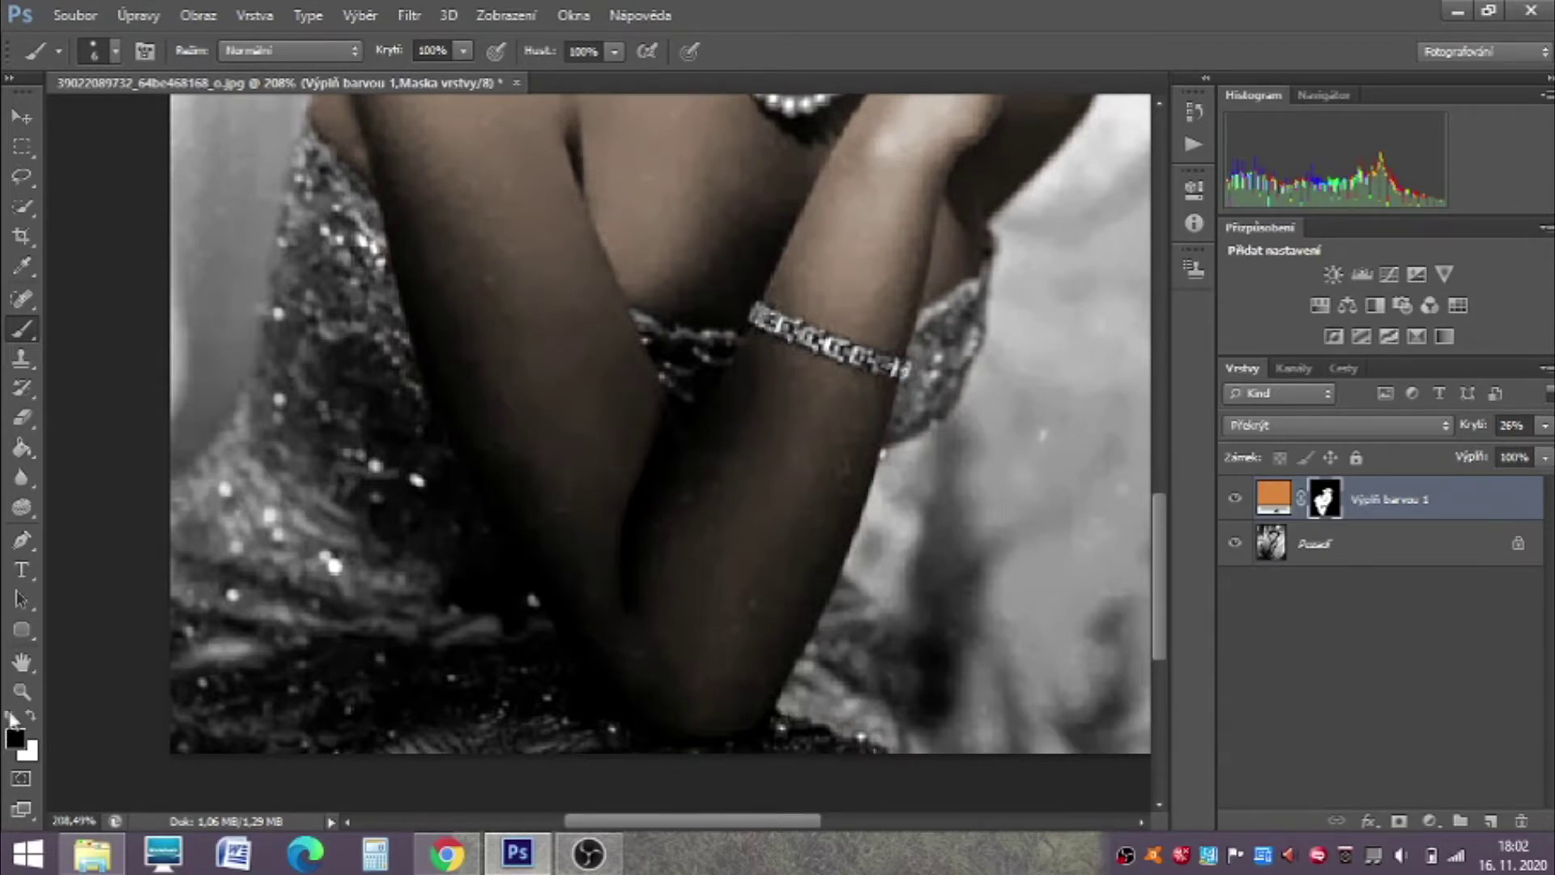
Step: On the background layer, quick-select the hair on the parting's lighter side and subtract the forehead edge
left_click(22, 691)
scroll(424, 597, "down", 4)
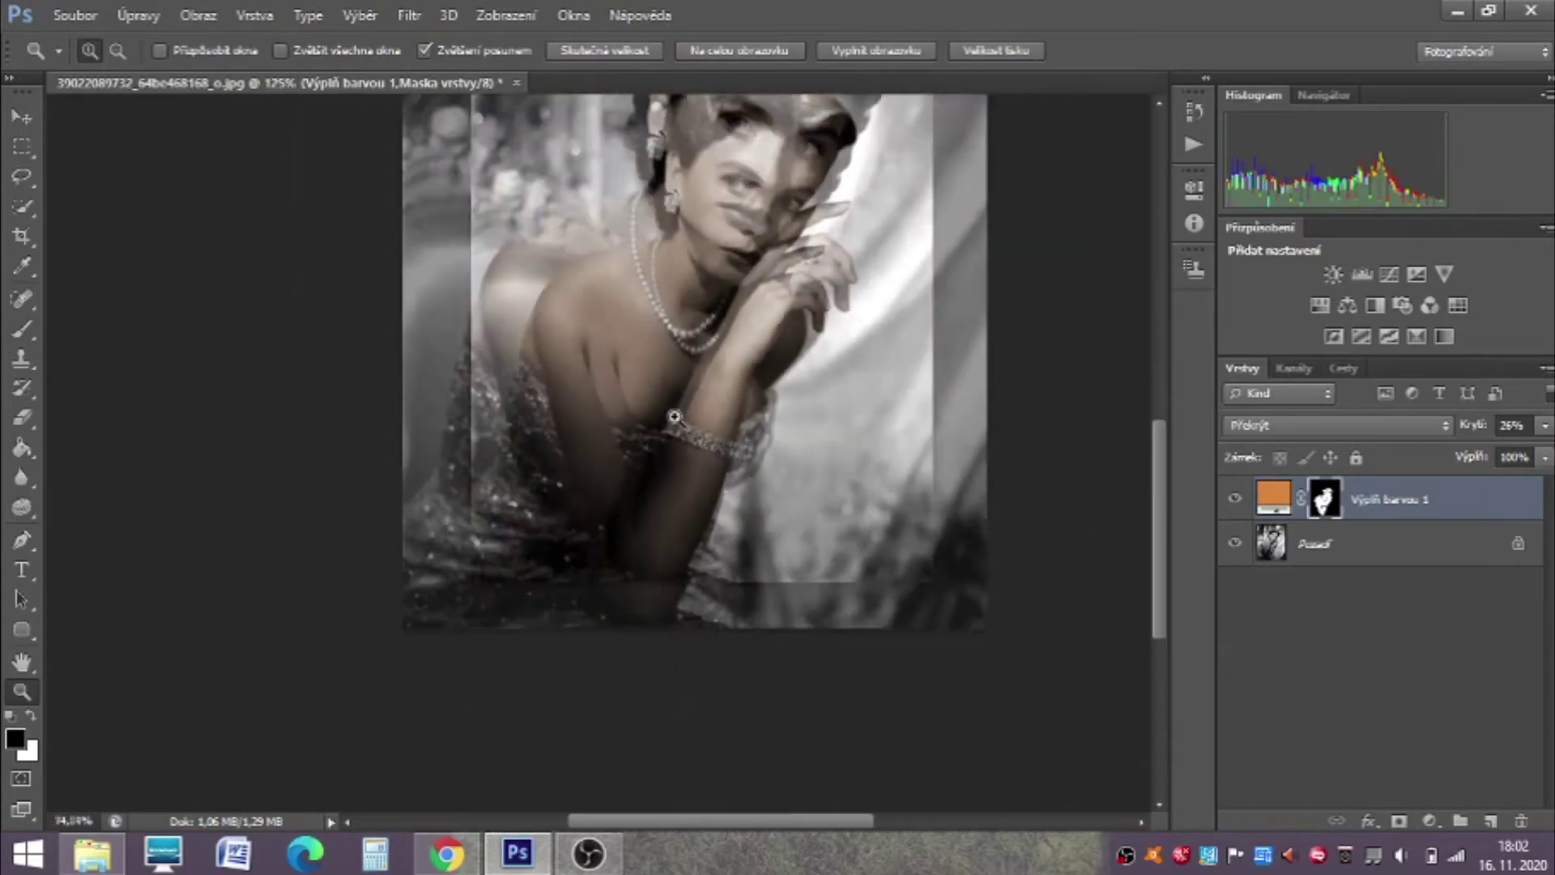
scroll(676, 227, "up", 4)
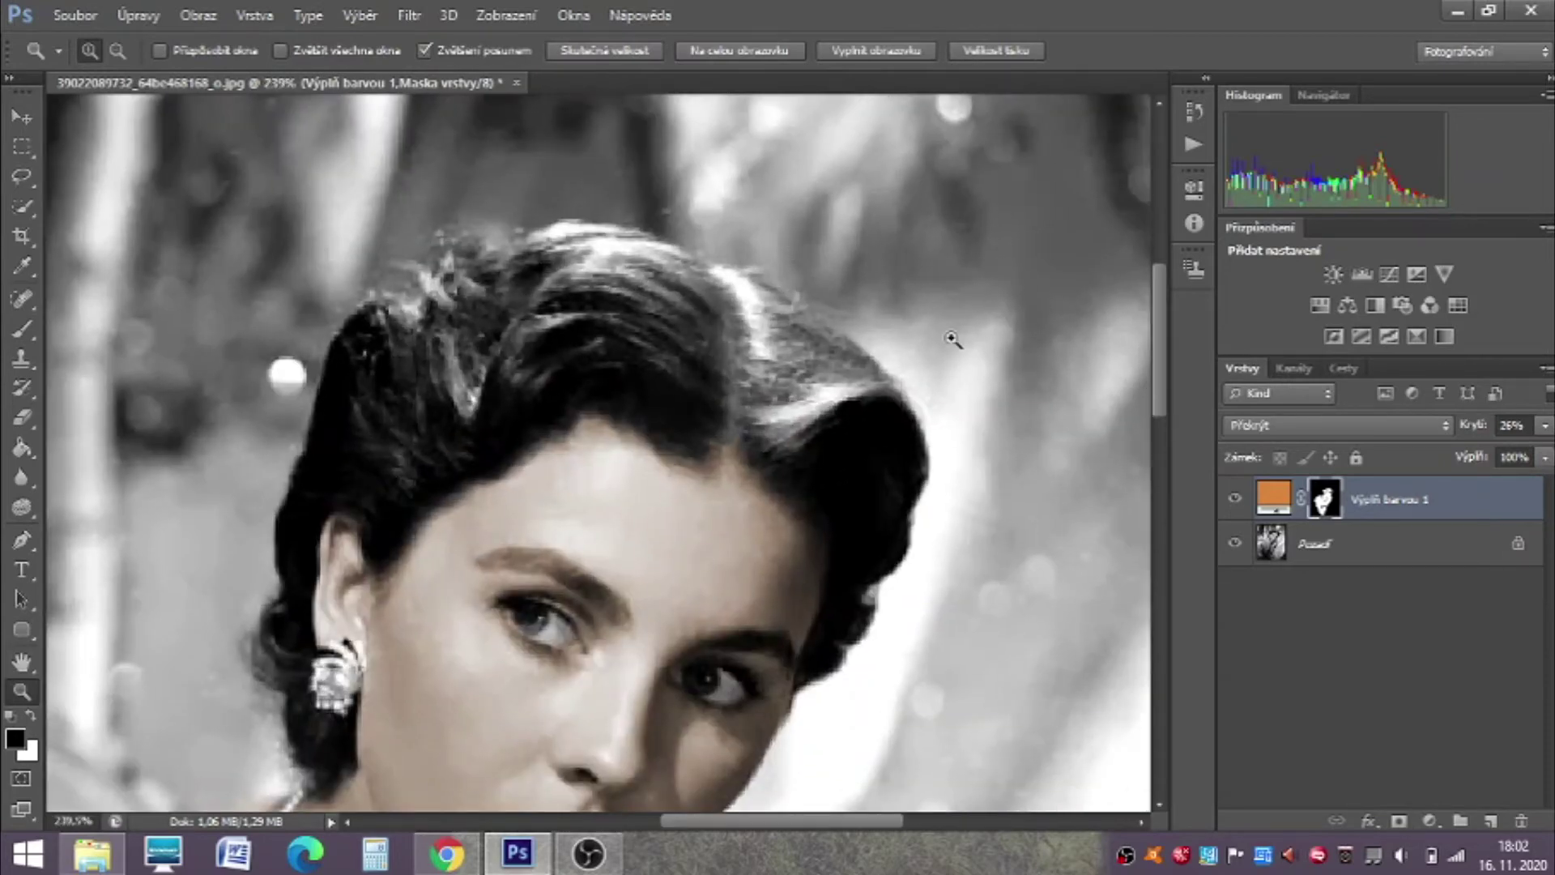
key("w")
left_click(1375, 546)
mouse_move(859, 377)
left_mouse_down()
mouse_move(767, 314)
mouse_move(807, 317)
mouse_move(861, 602)
left_mouse_up()
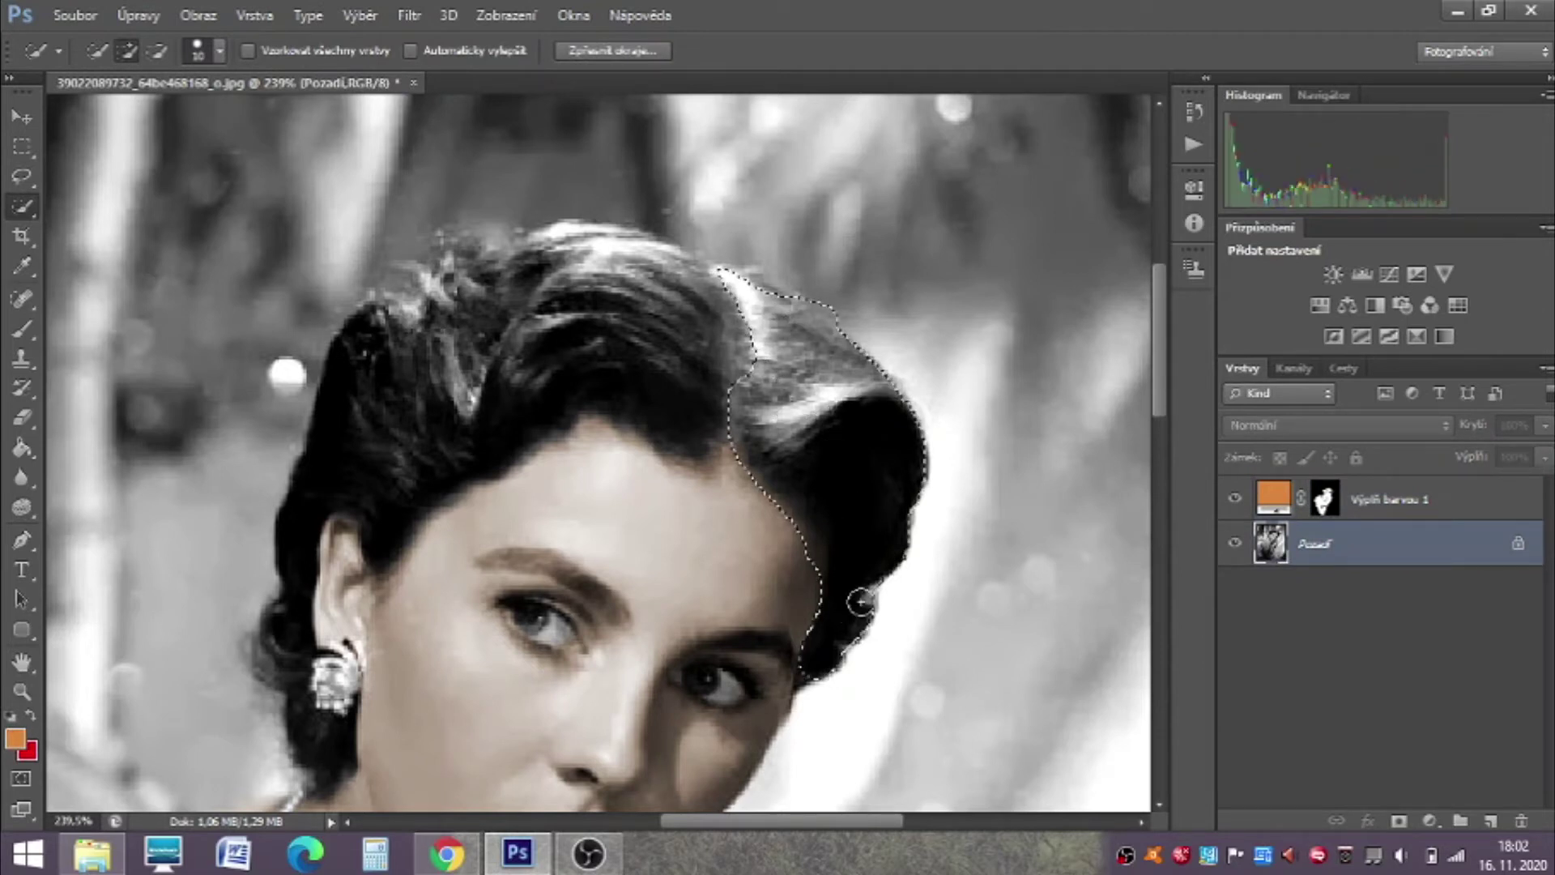
key("alt")
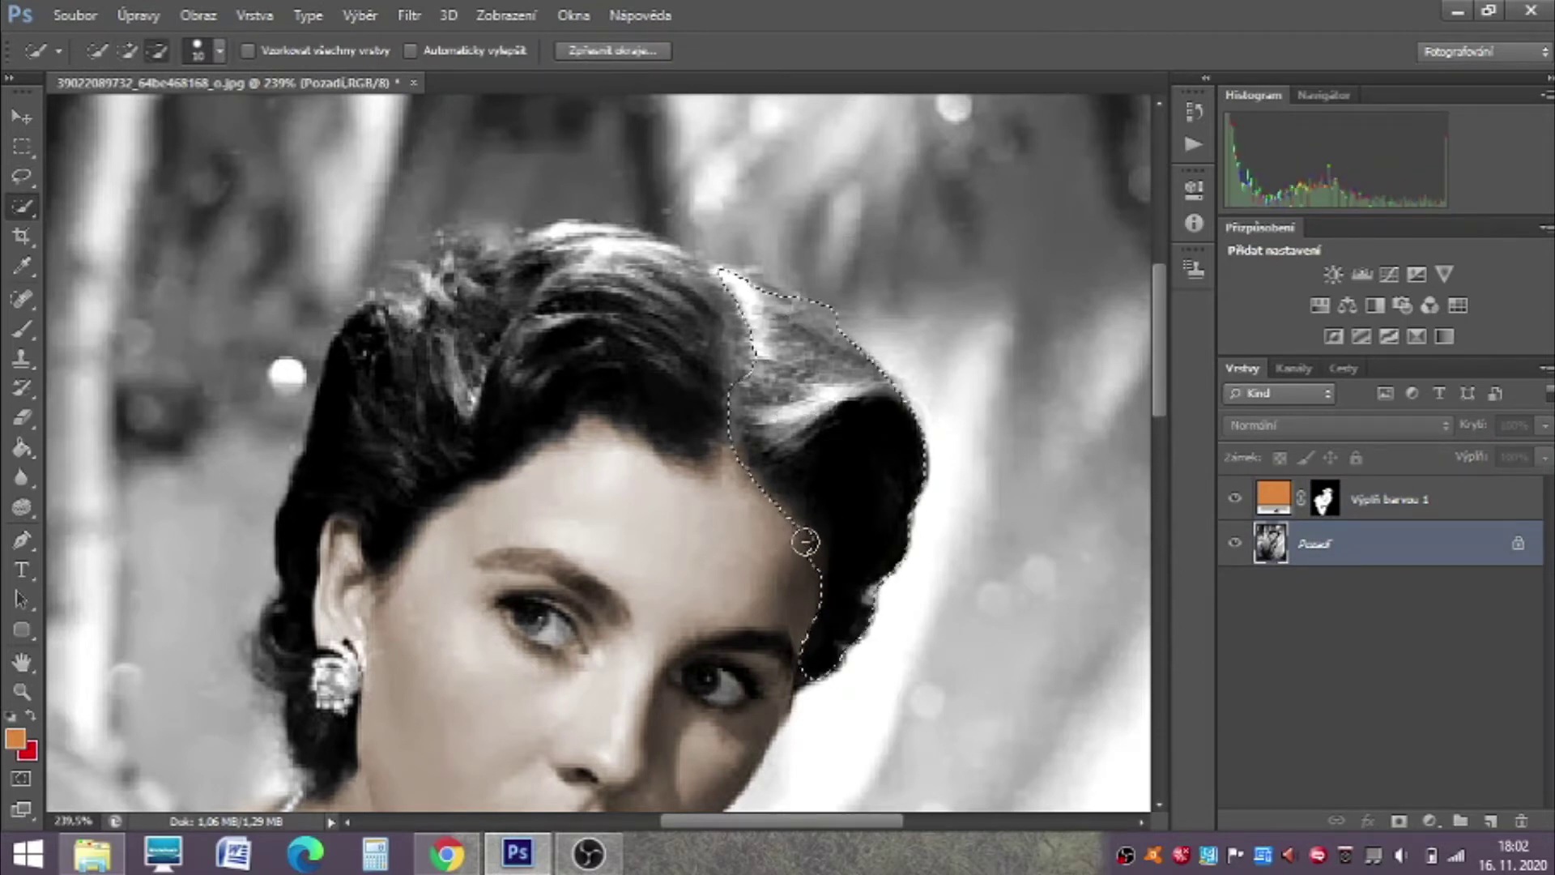
left_click(804, 546, "alt")
left_click(804, 544, "alt")
Step: Extend the selection over the rest of the hair down to the curls behind the earring, subtracting the ear
mouse_move(656, 376)
left_mouse_down()
mouse_move(363, 337)
mouse_move(453, 257)
mouse_move(567, 238)
mouse_move(492, 249)
left_mouse_up()
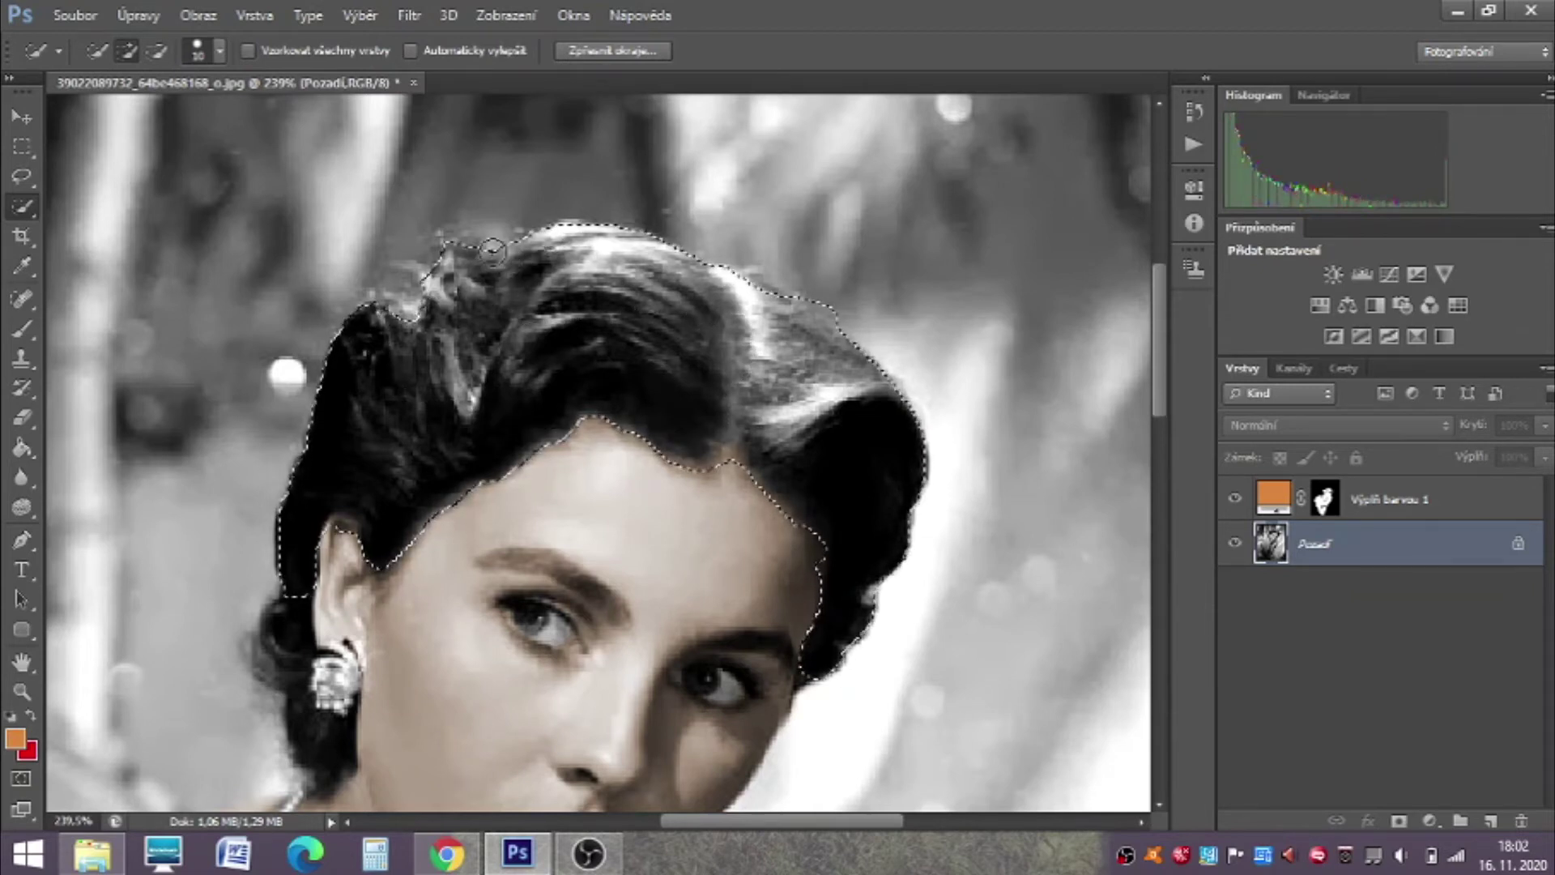
scroll(328, 617, "down", 3)
mouse_move(326, 624)
left_mouse_down()
mouse_move(313, 649)
mouse_move(302, 583)
left_mouse_up()
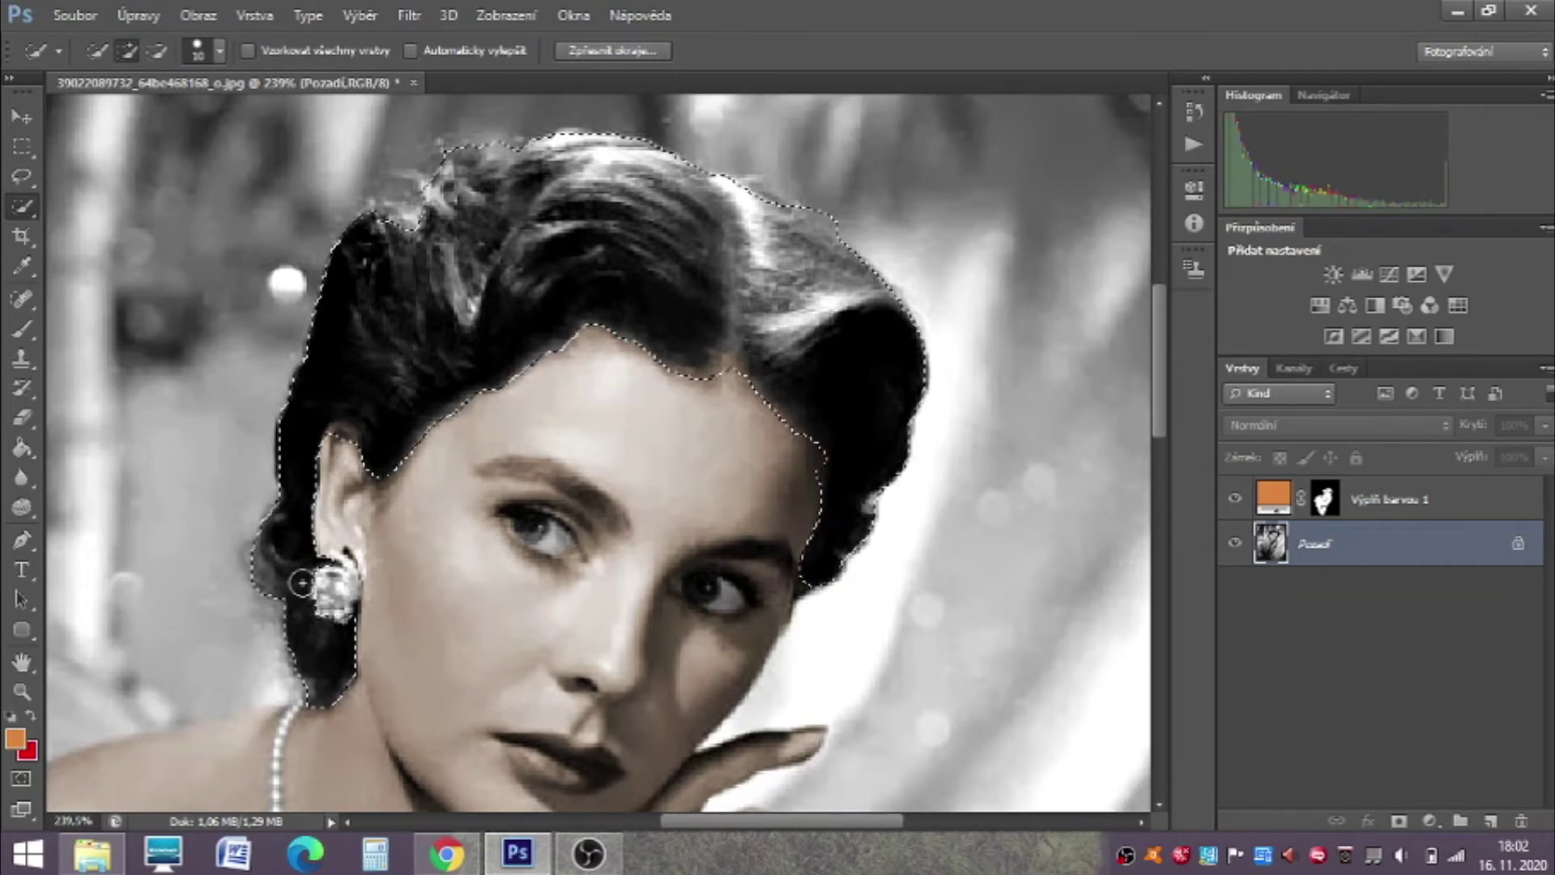
key("alt")
left_click(342, 444, "alt")
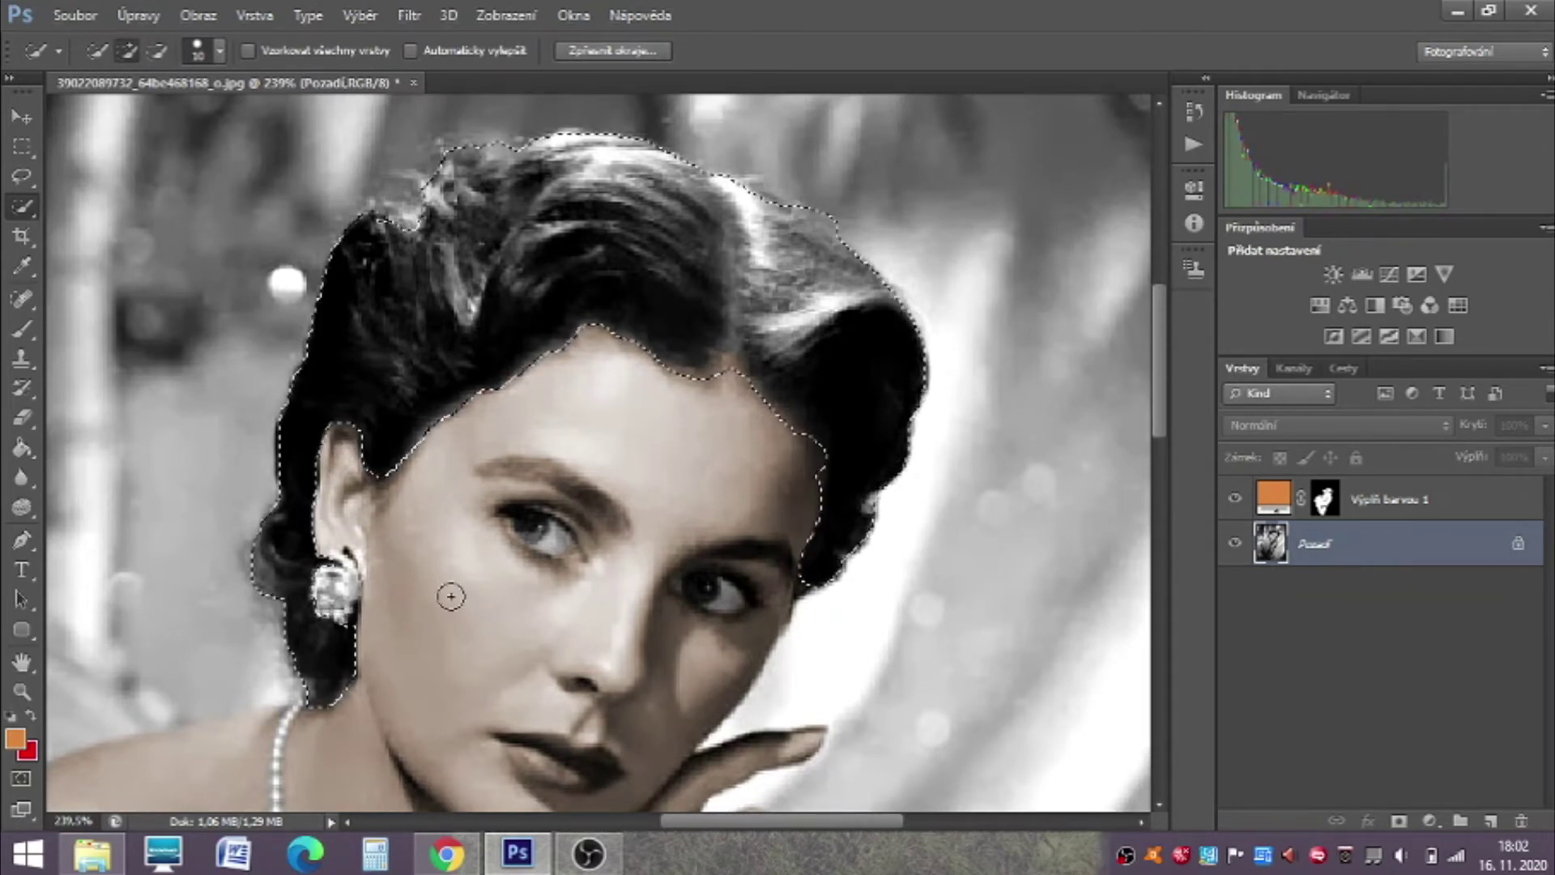
Step: Fill the hair selection with a solid color layer in brown 894c08
left_click(1430, 821)
left_click(1418, 328)
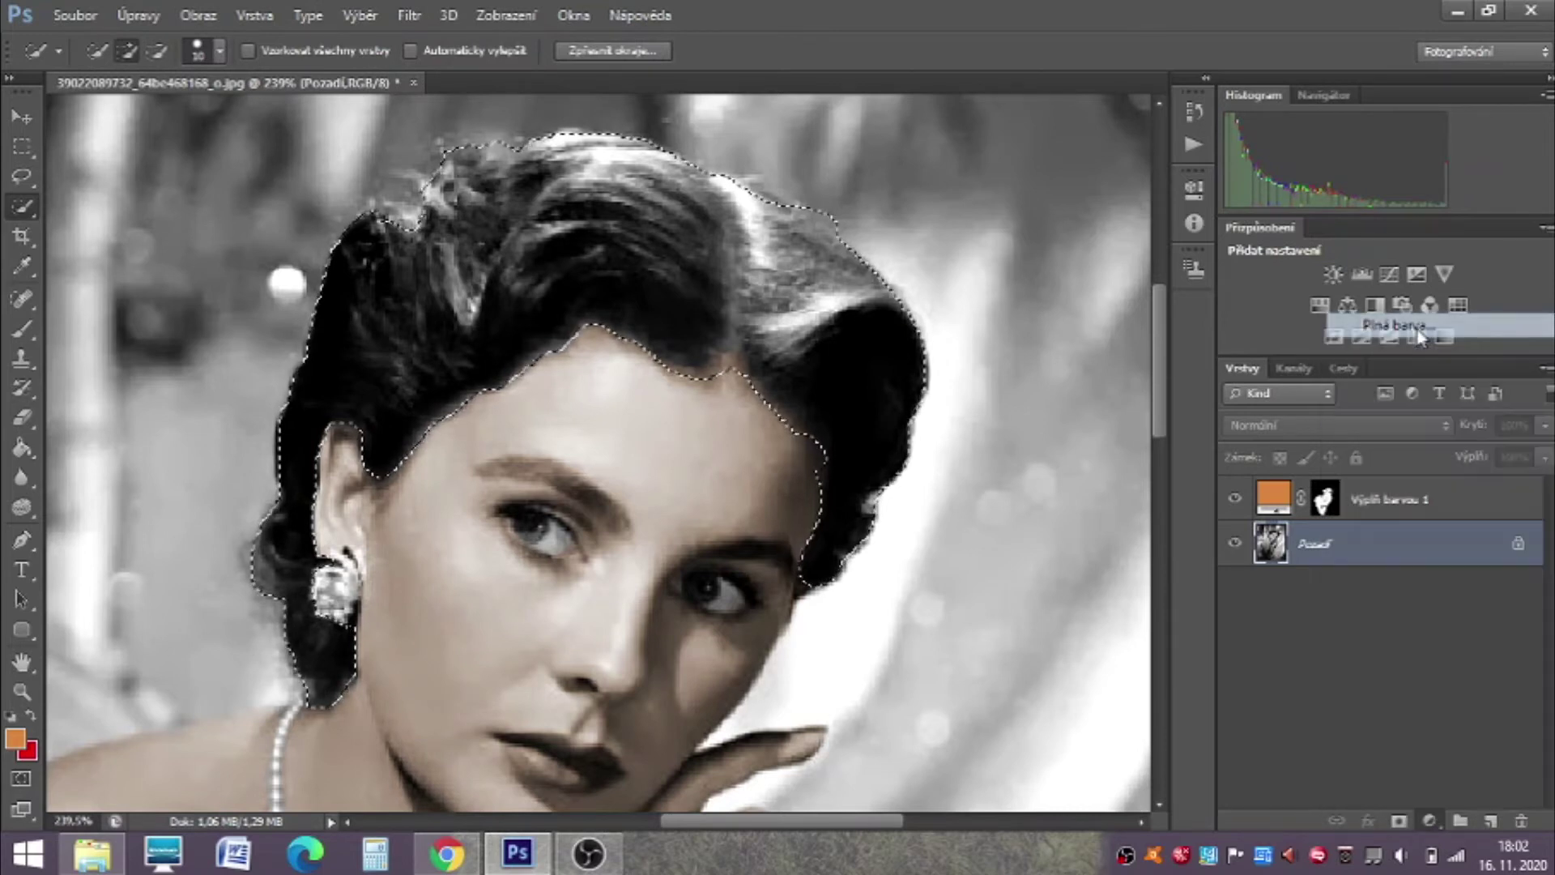
left_click_drag(1228, 408, 1233, 439)
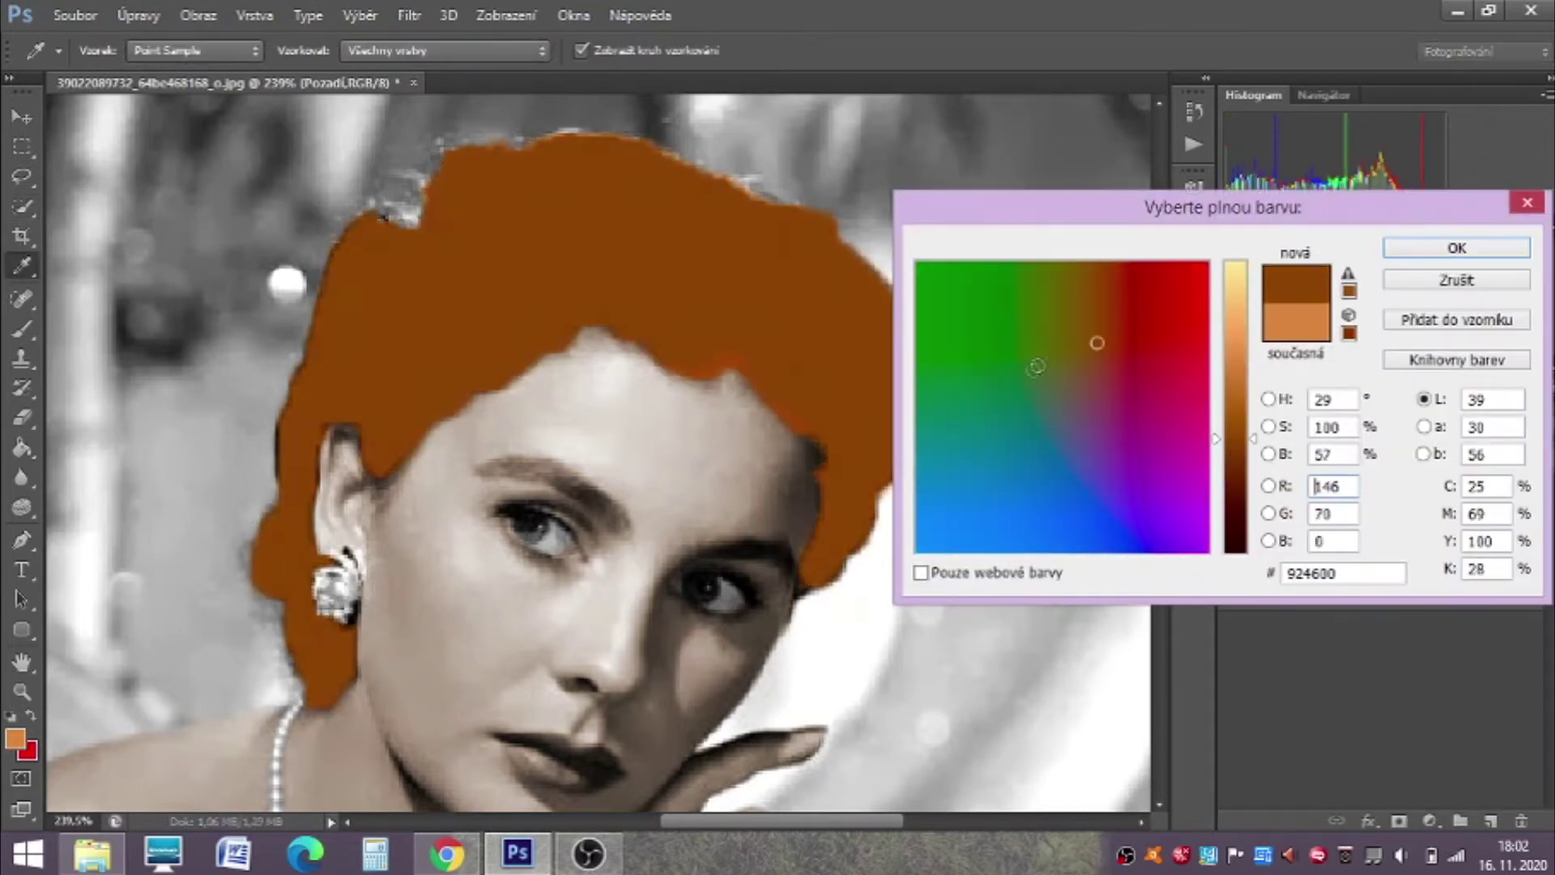
left_click_drag(1090, 354, 1087, 354)
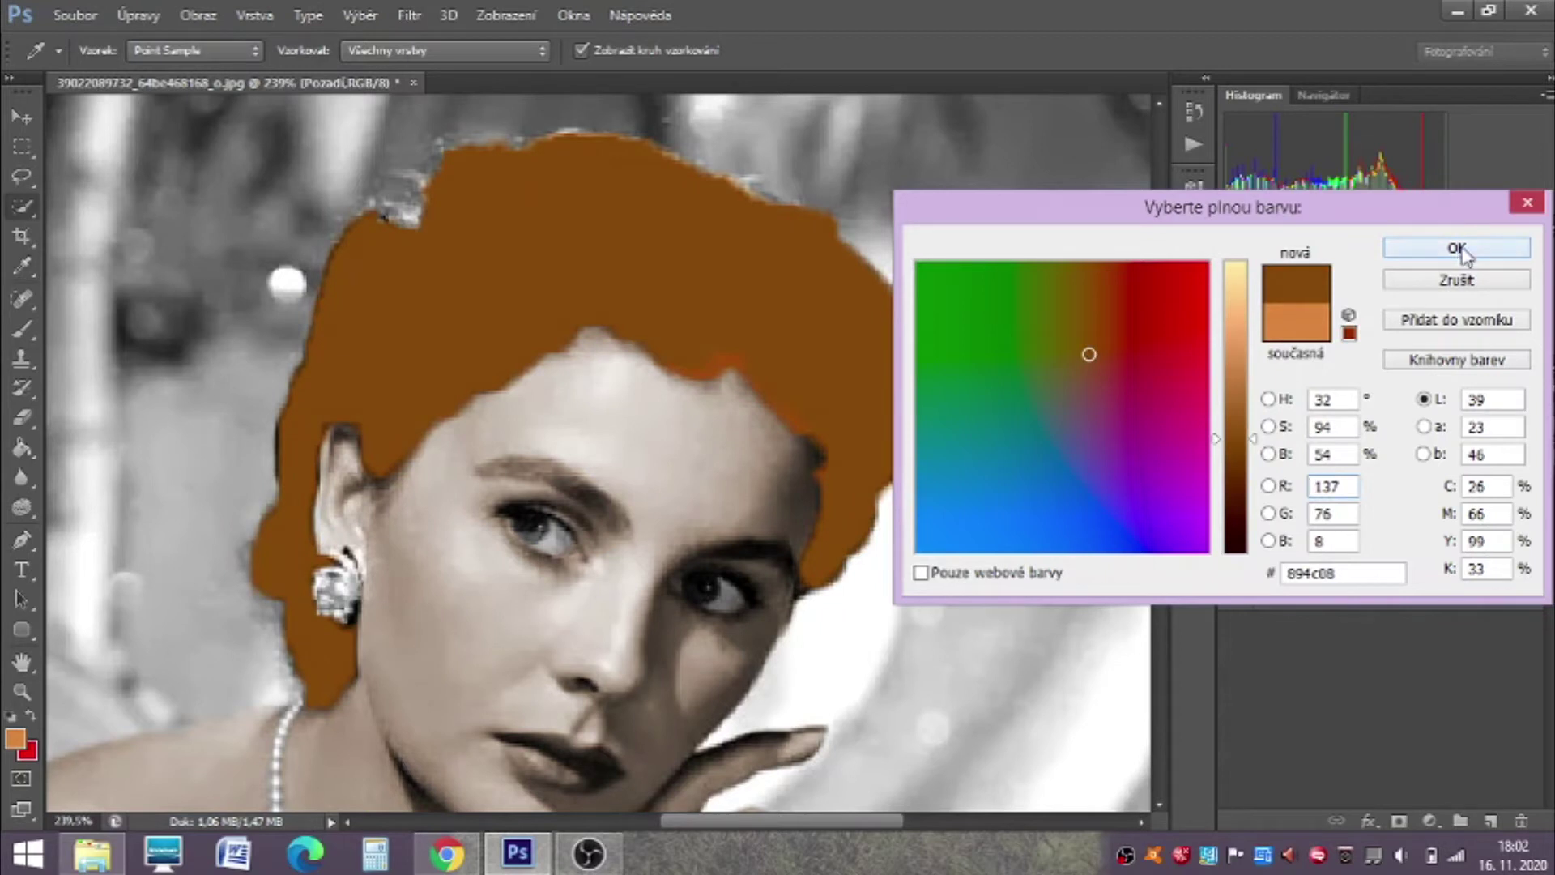
left_click(1462, 250)
Step: Blend the brown hair fill layer in Overlay (Překrýt) mode at 34% opacity
left_click(1288, 425)
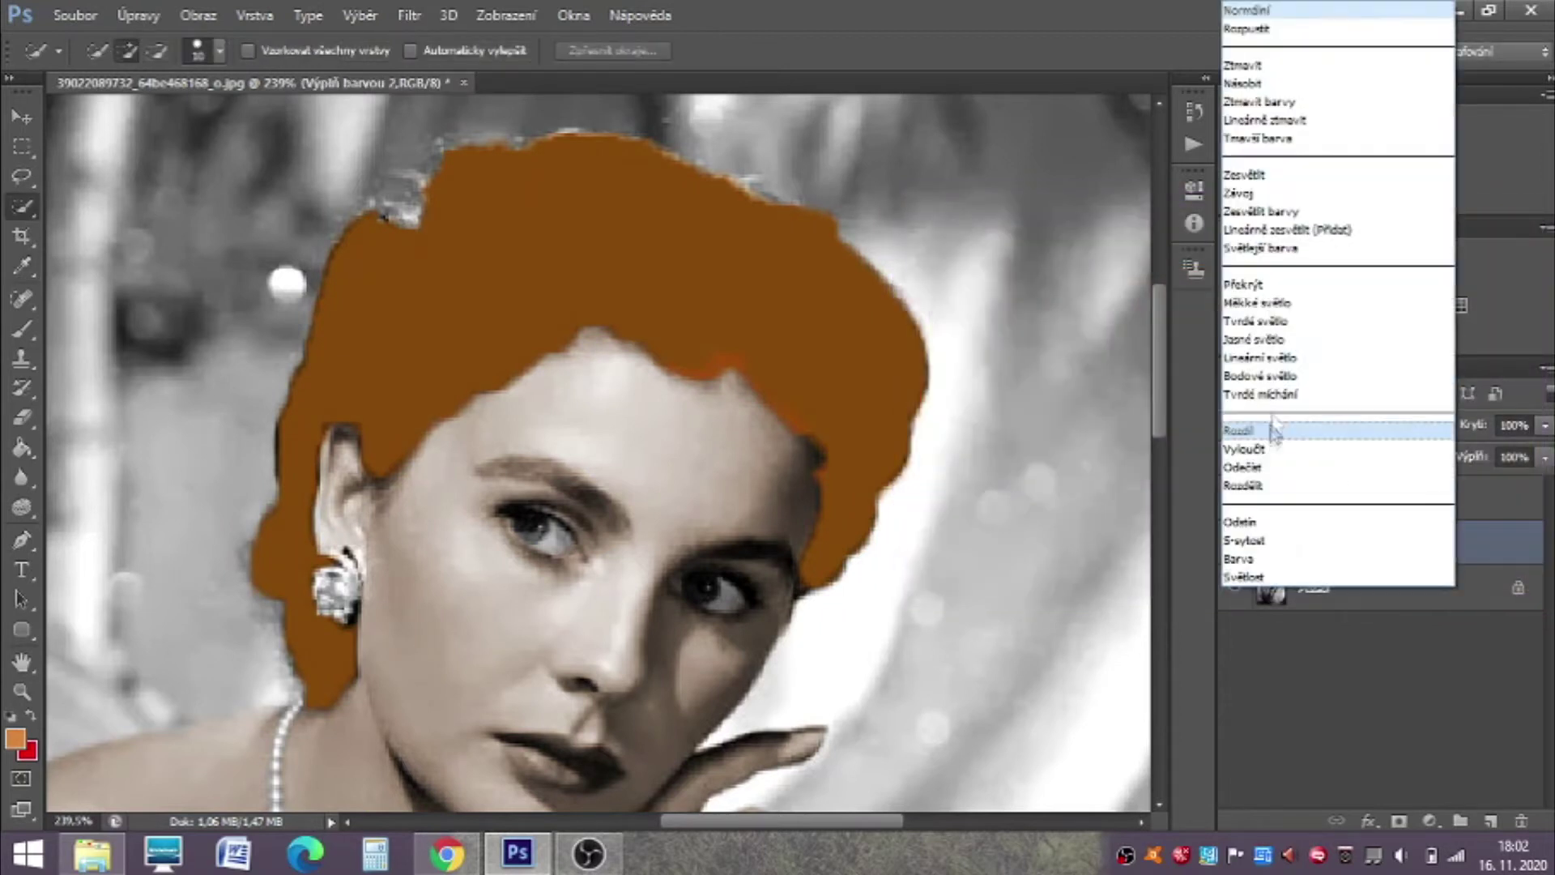
left_click(1288, 300)
left_click(1545, 425)
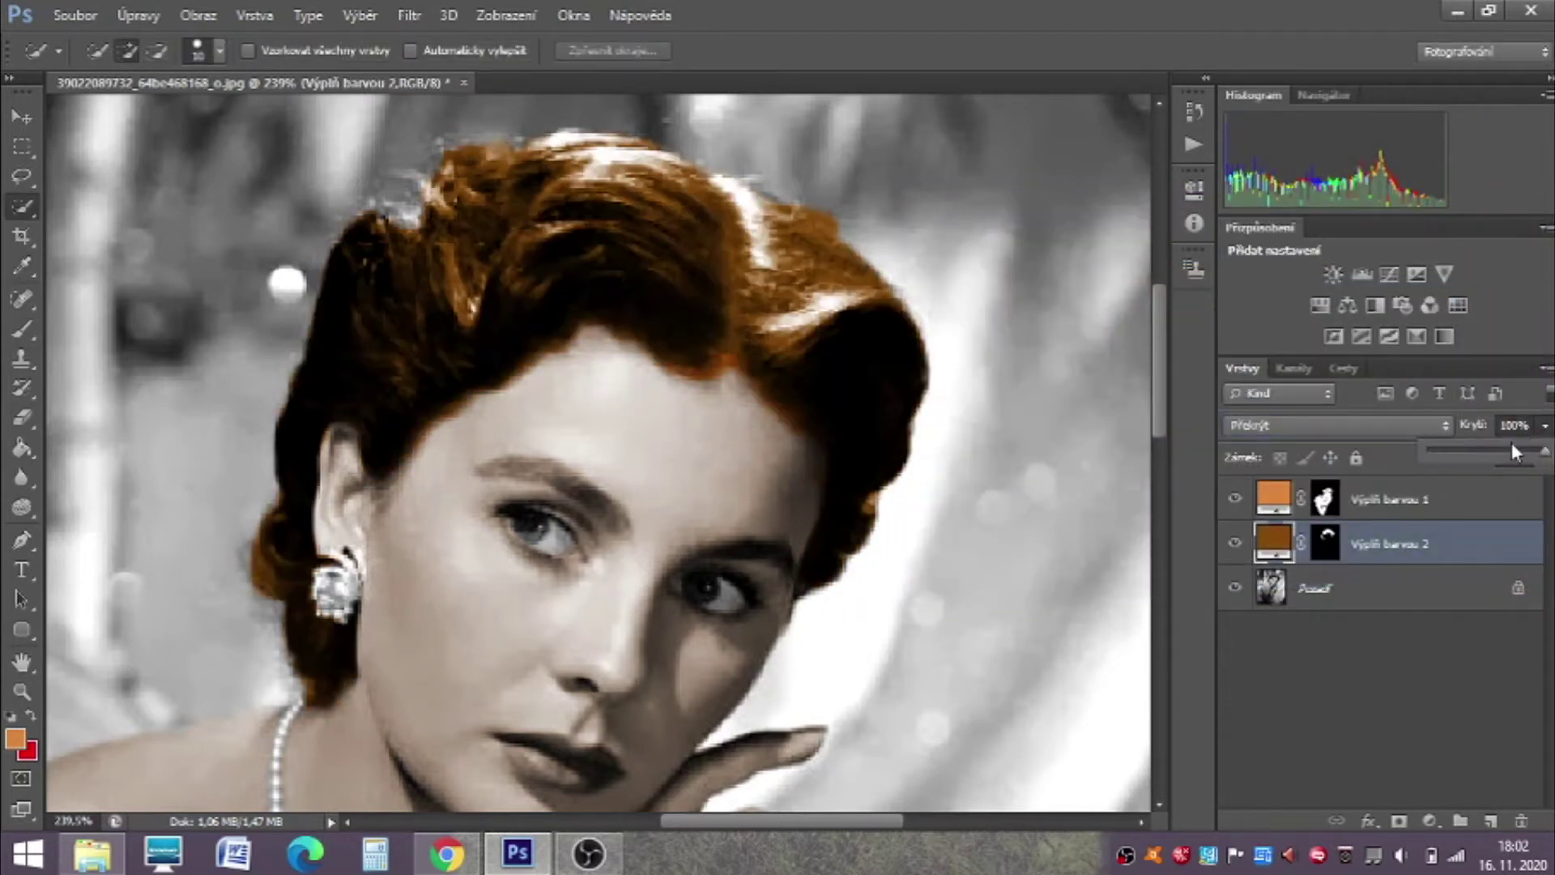
left_click_drag(1491, 447, 1470, 454)
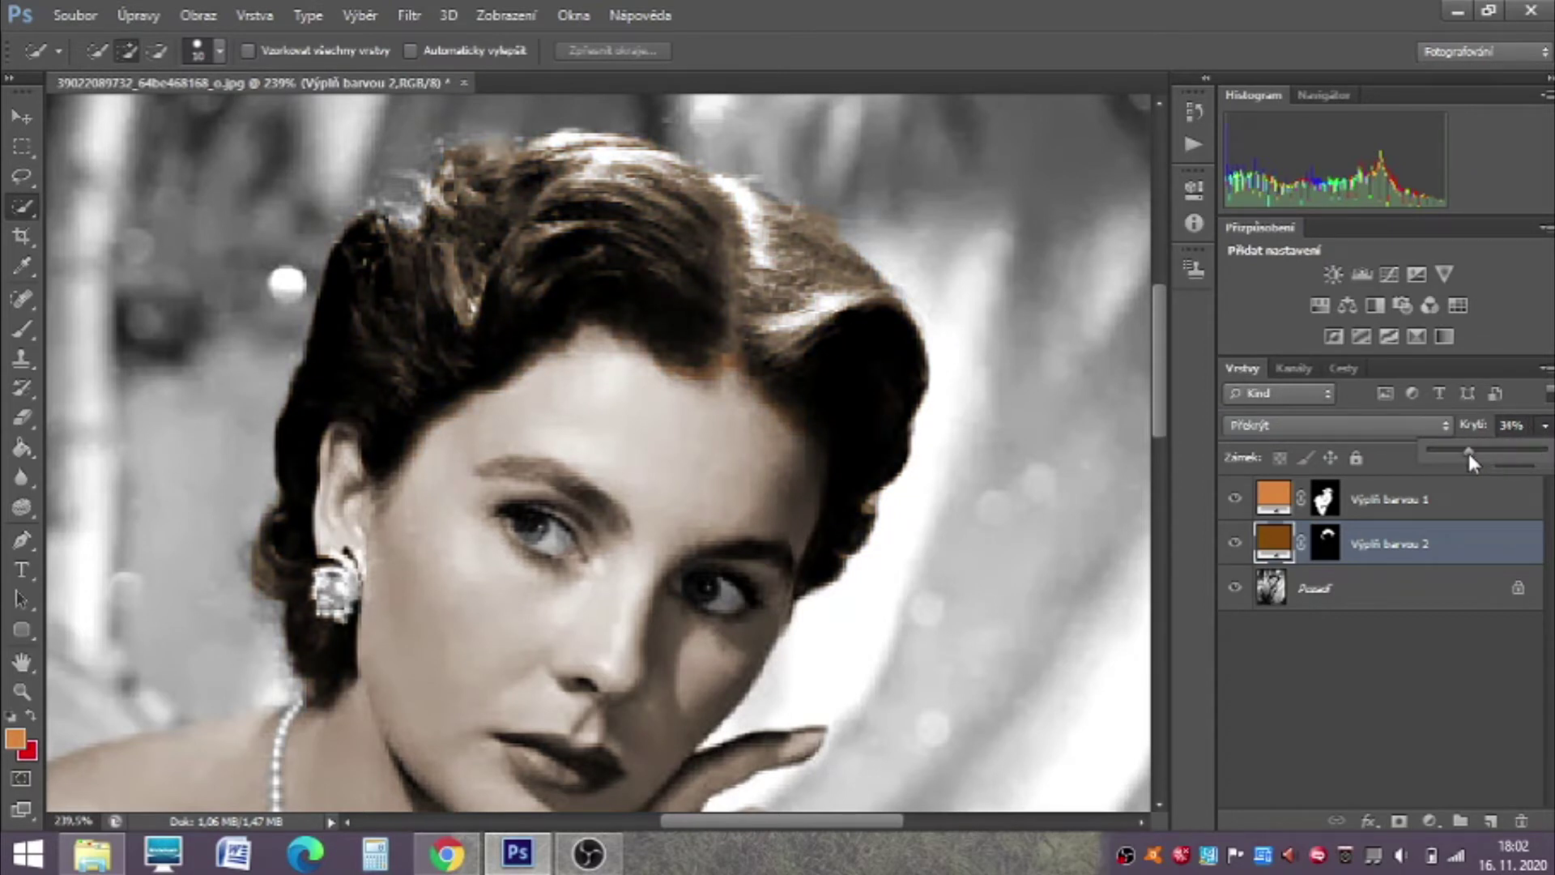
Step: Mask the brown hair tint off the skin along the forehead hairline with a 6 px black brush
left_click(1325, 542)
left_click(9, 717)
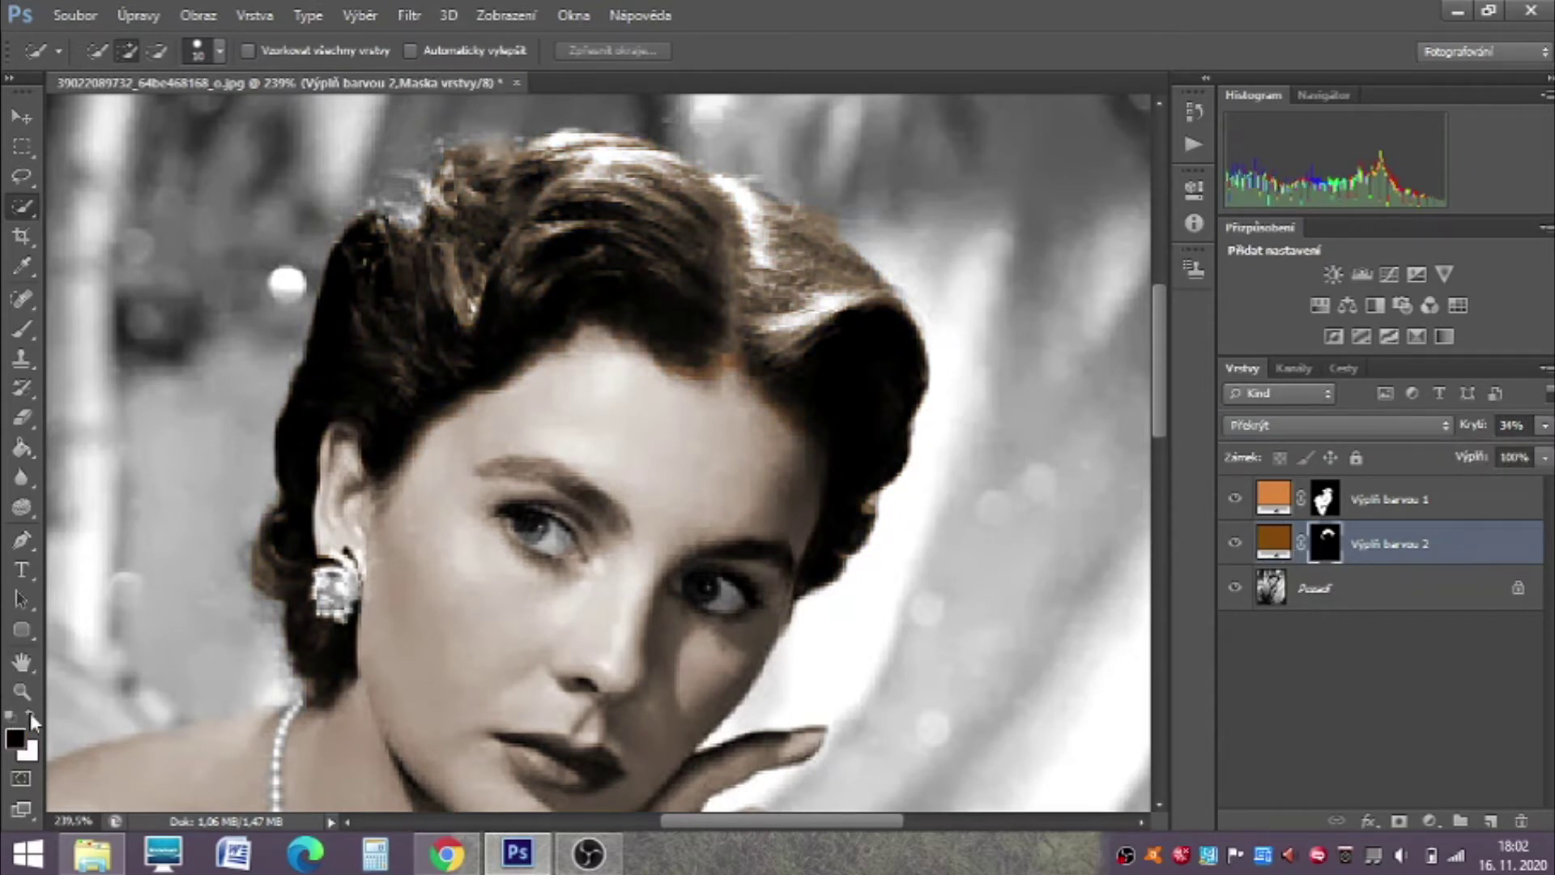
left_click(22, 328)
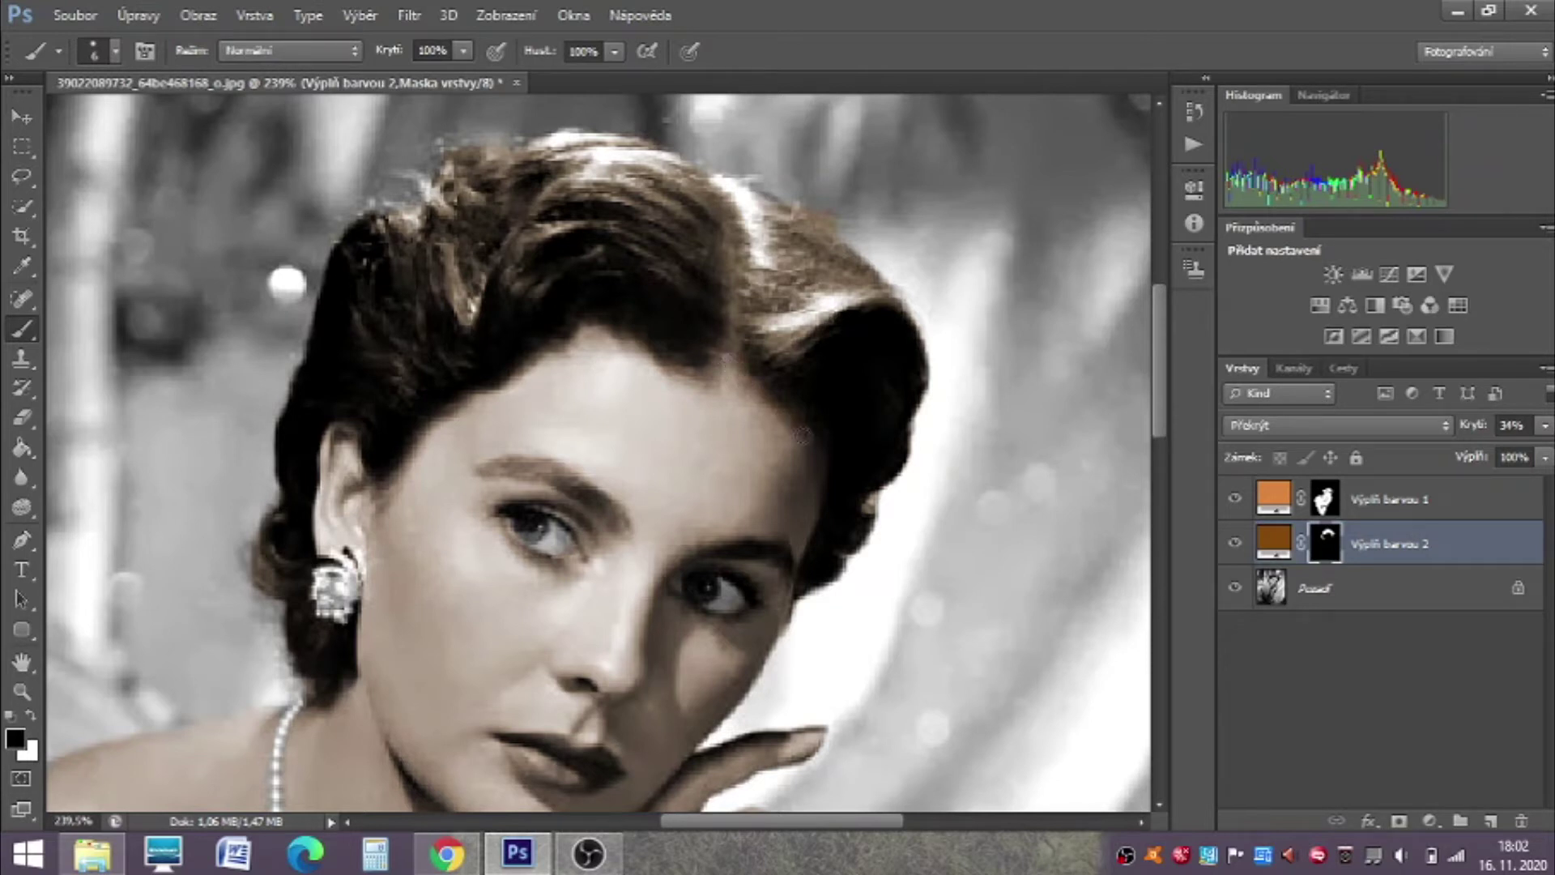
Step: On the background layer, quick-select the sequined dress from the lower skirt up to the bodice on both sides of the arms
left_click(21, 691)
left_click_drag(510, 662, 456, 644)
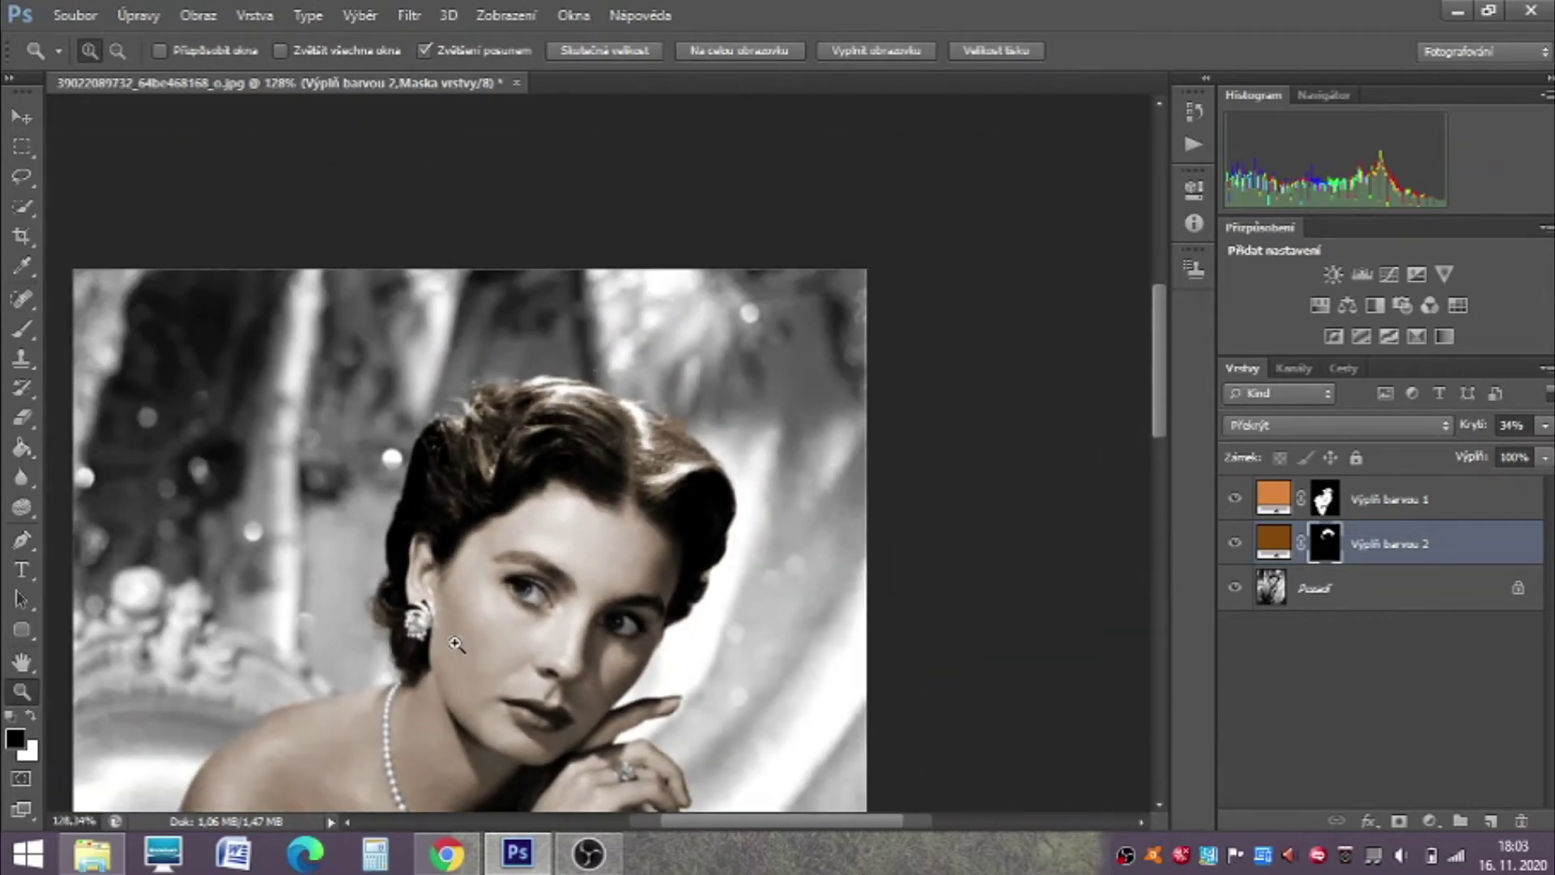
scroll(456, 644, "down", 5)
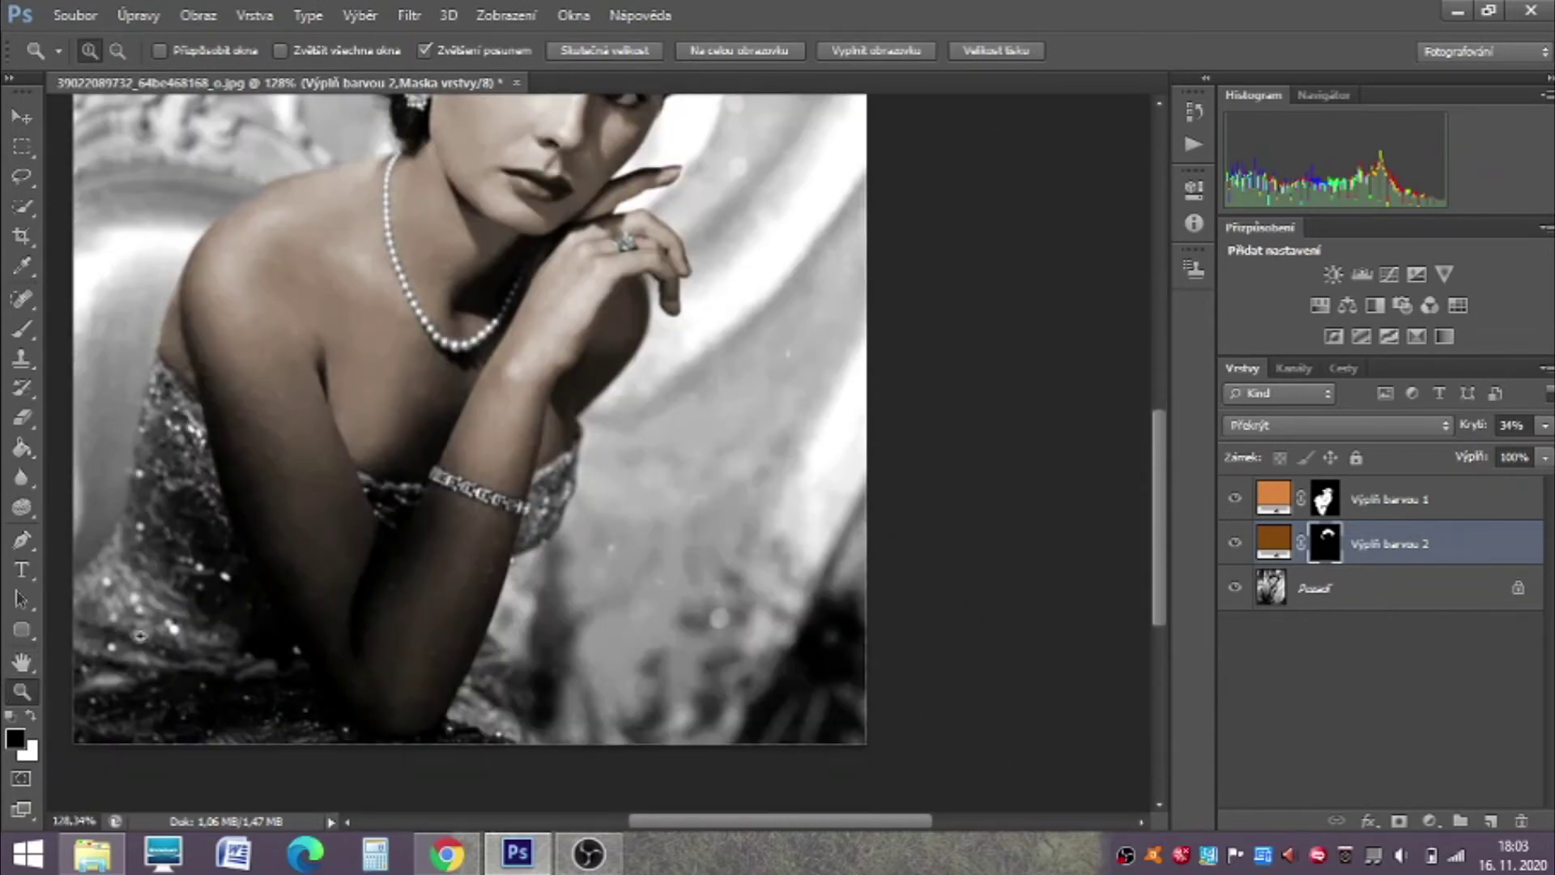
key("w")
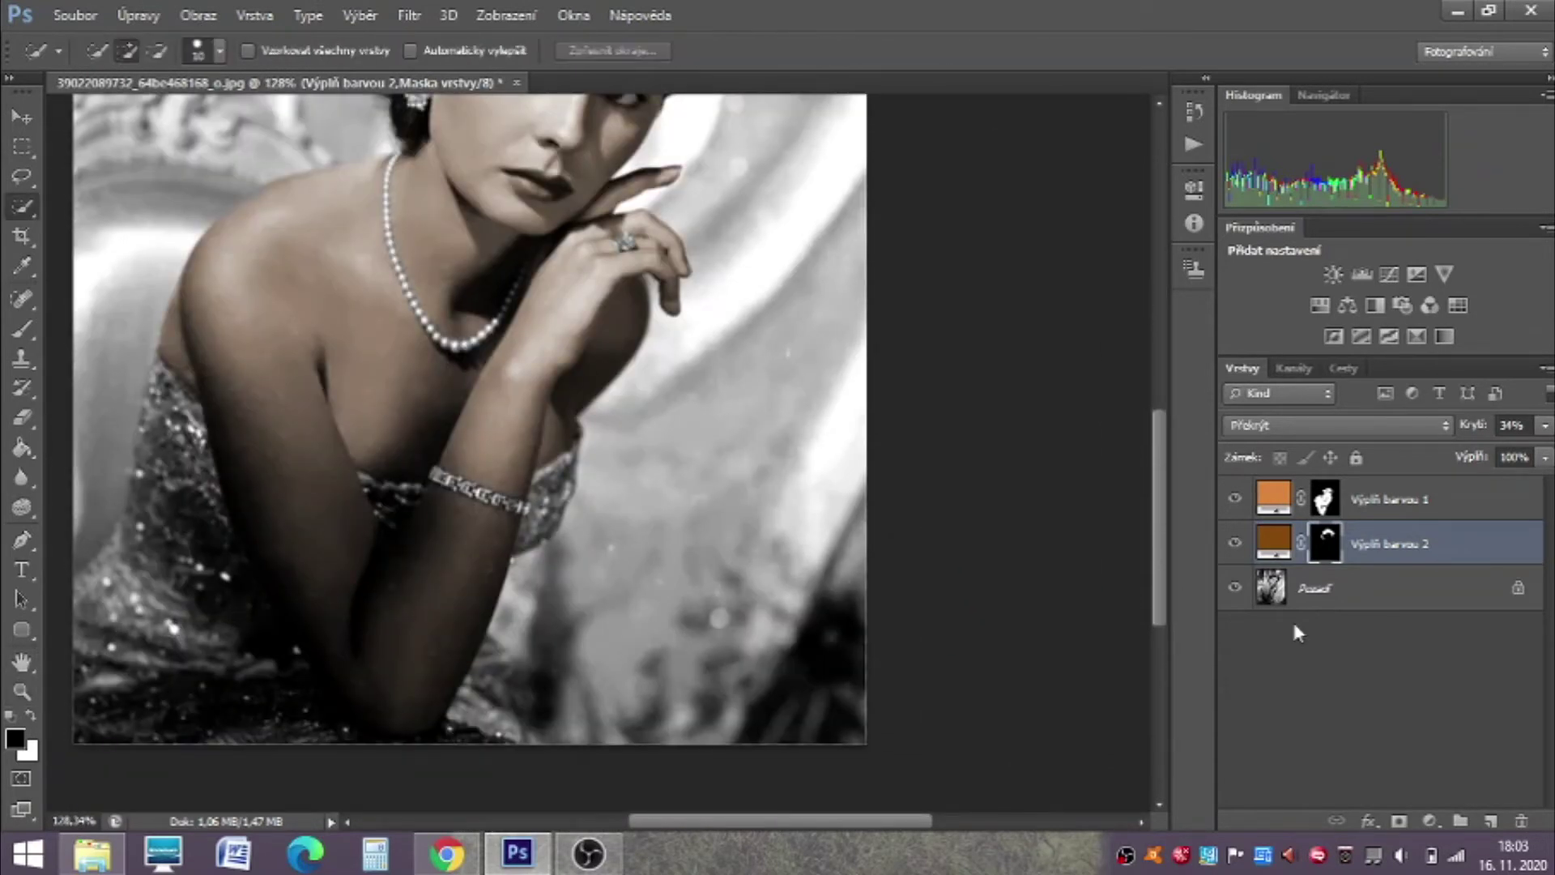
key("alt+bracketleft")
left_click_drag(133, 713, 154, 654)
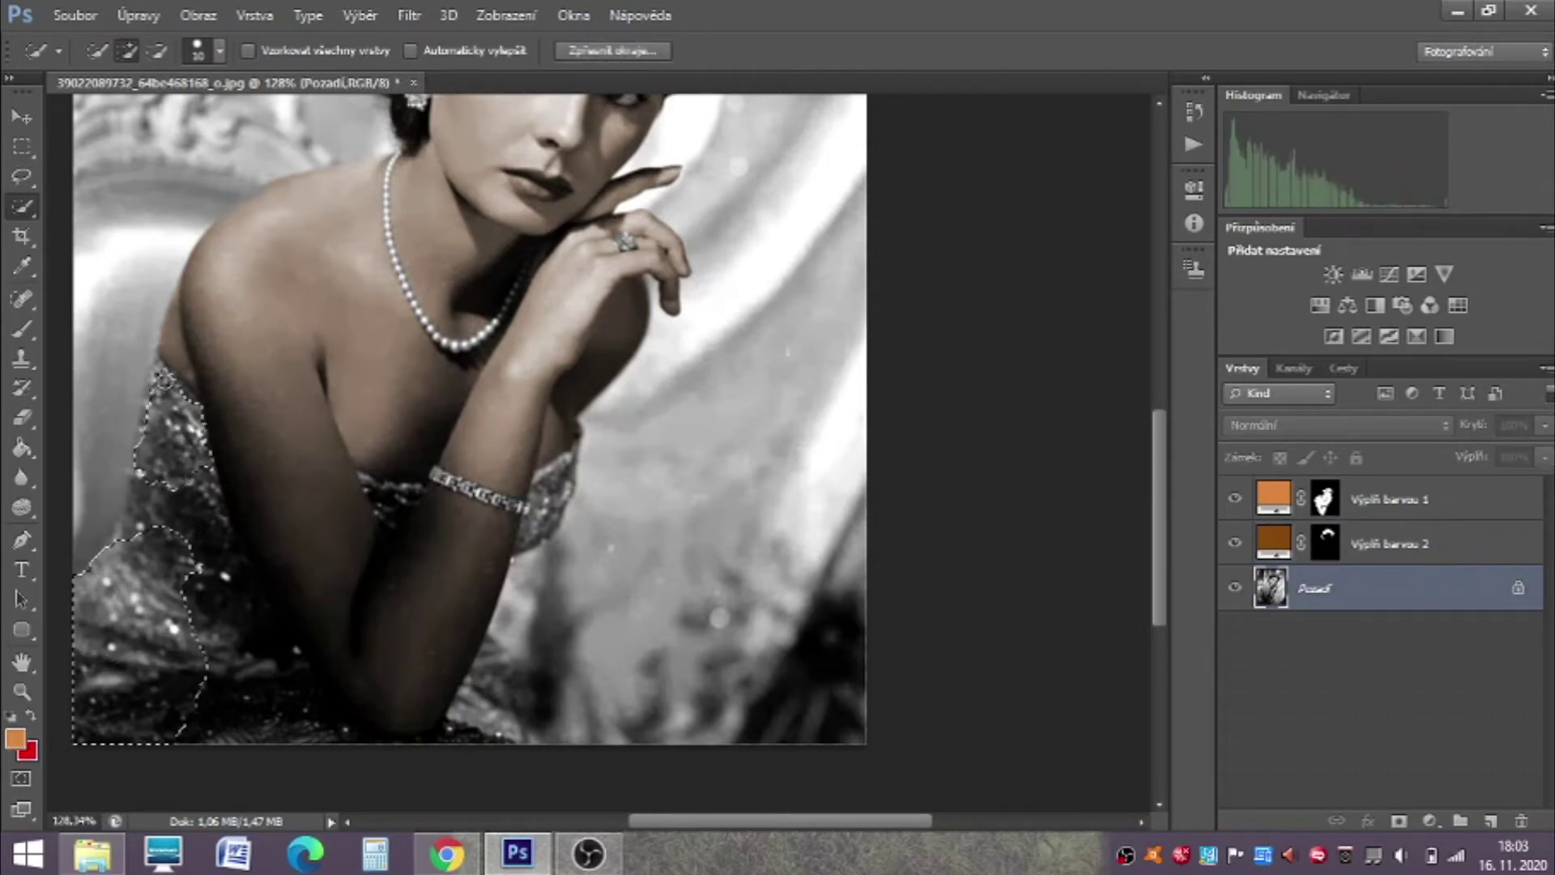
mouse_move(172, 565)
left_mouse_down()
mouse_move(198, 672)
mouse_move(291, 709)
mouse_move(316, 745)
mouse_move(482, 717)
mouse_move(470, 685)
mouse_move(519, 688)
mouse_move(513, 711)
mouse_move(574, 451)
left_mouse_up()
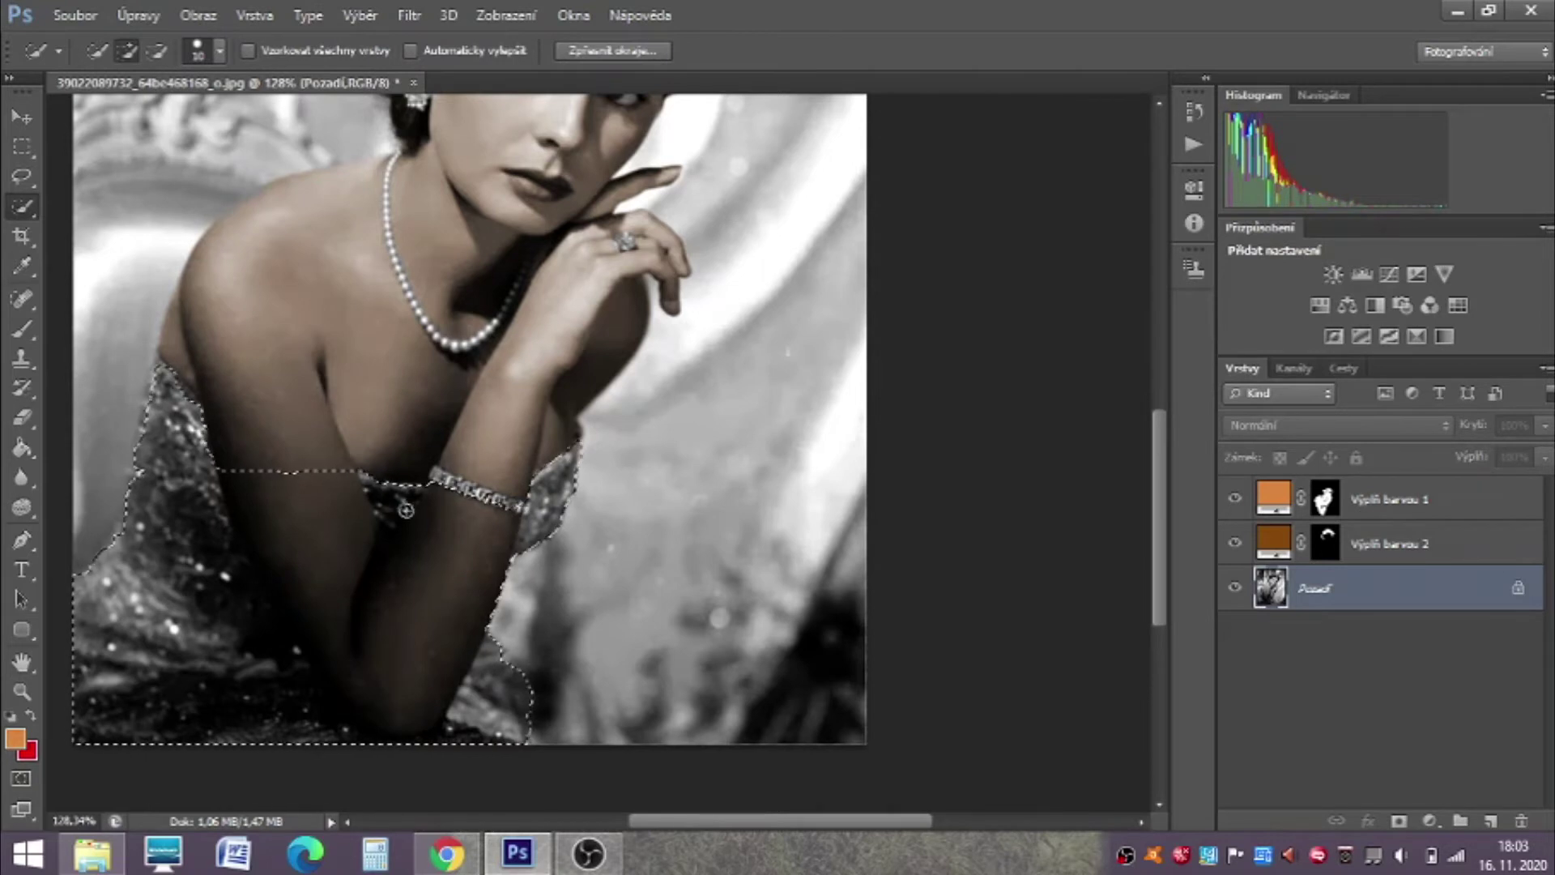
Step: Subtract the arms and elbow from the dress selection and add the strip beneath the elbow and the neckline piece between the arms
key("alt")
mouse_move(399, 666)
left_mouse_down()
mouse_move(452, 535)
mouse_move(393, 684)
left_mouse_up()
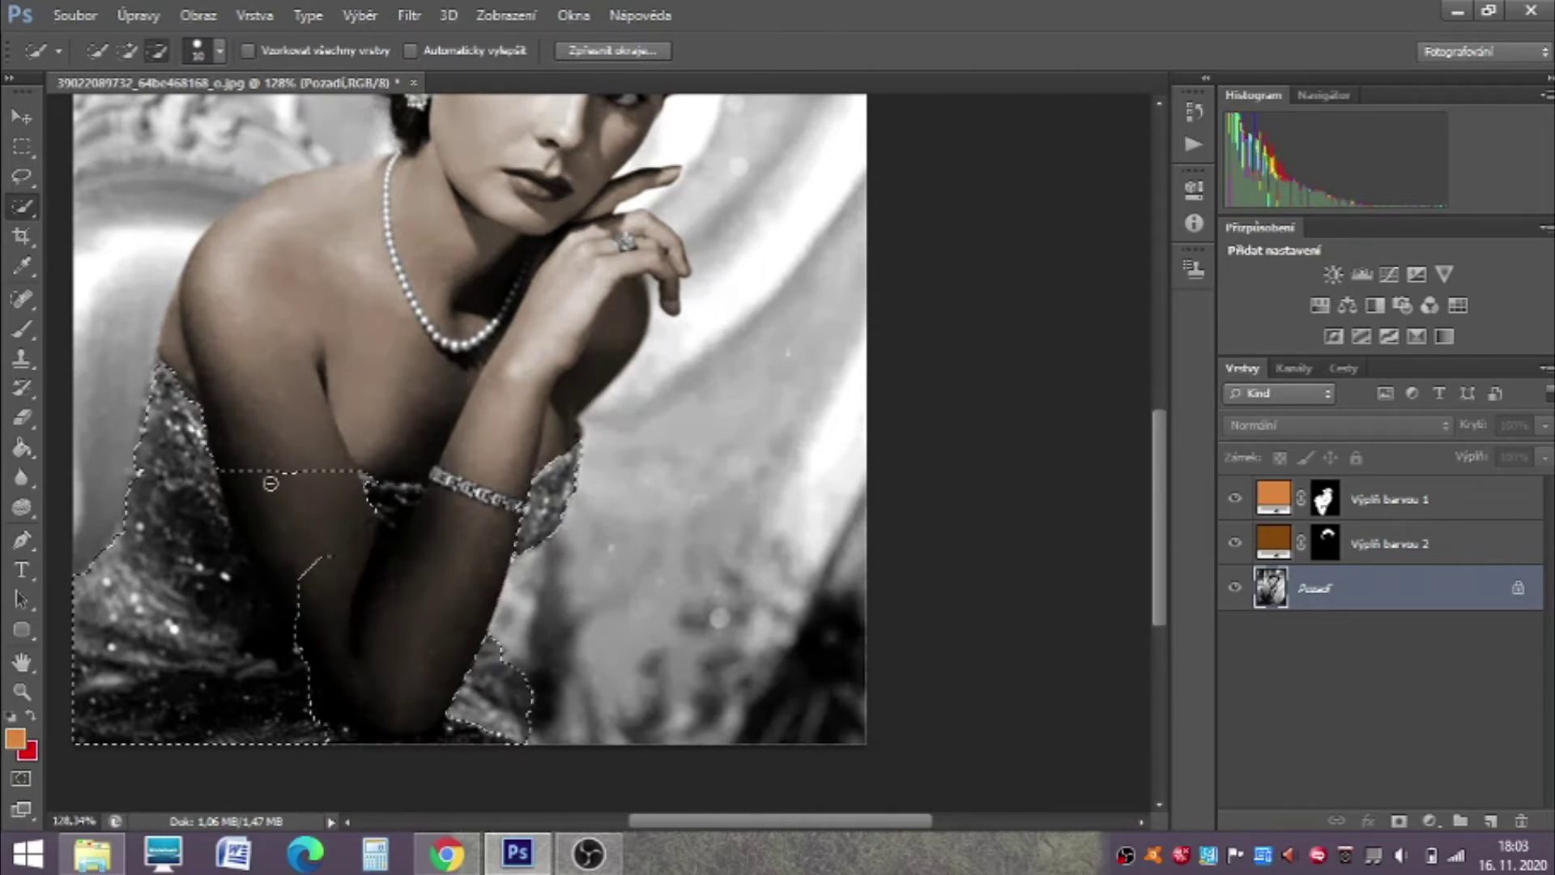
mouse_move(271, 484)
left_mouse_down()
mouse_move(234, 474)
mouse_move(313, 624)
mouse_move(285, 637)
mouse_move(233, 557)
left_mouse_up()
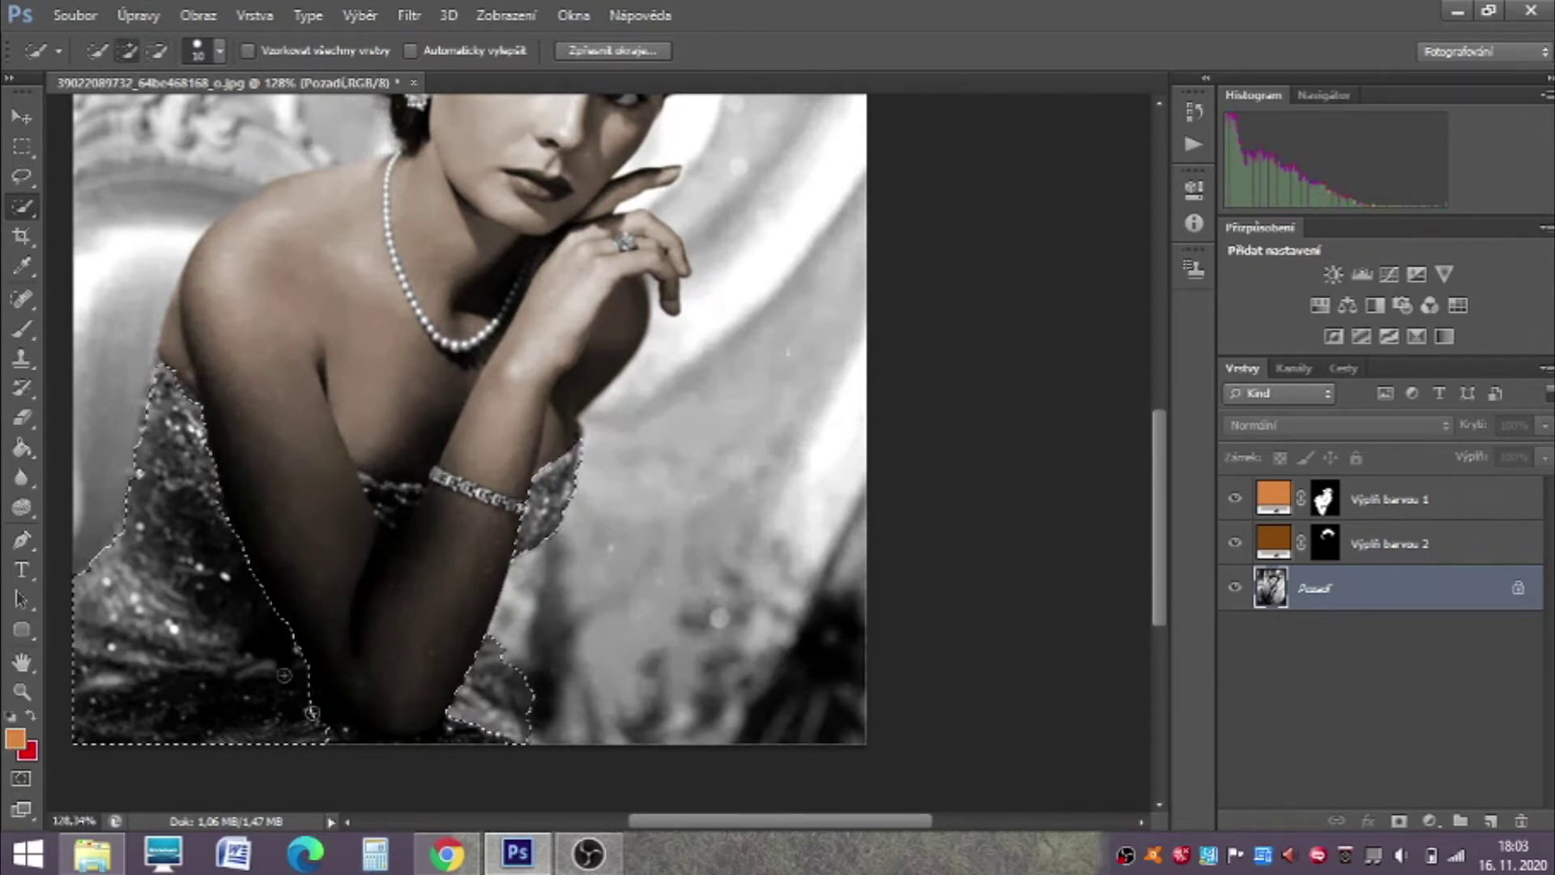
left_click_drag(375, 741, 469, 747)
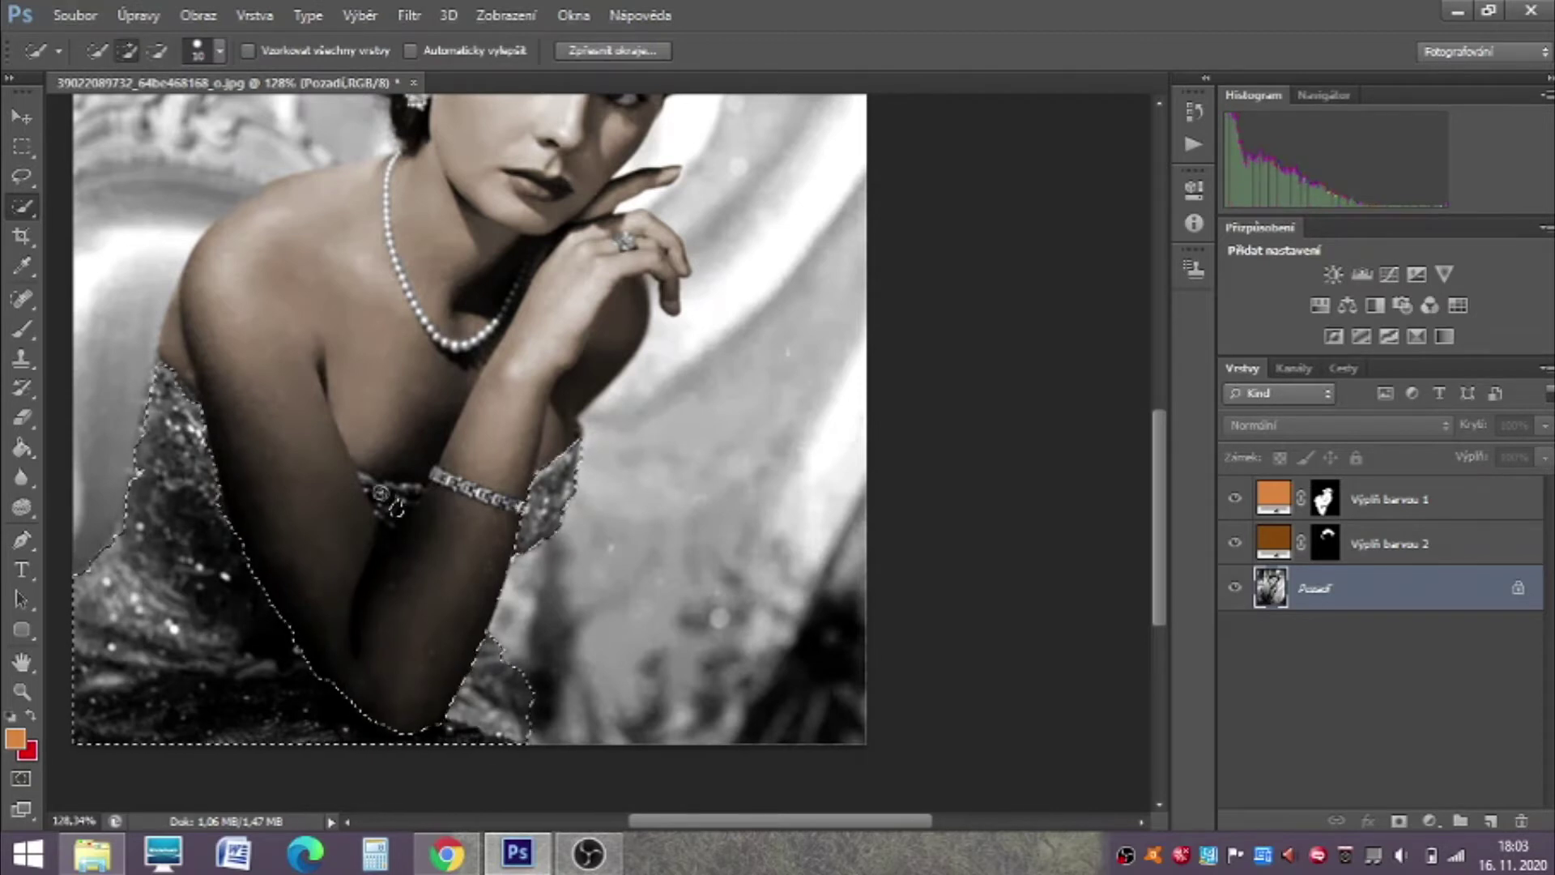
mouse_move(376, 486)
left_mouse_down()
mouse_move(393, 530)
mouse_move(409, 492)
left_mouse_up()
key("alt")
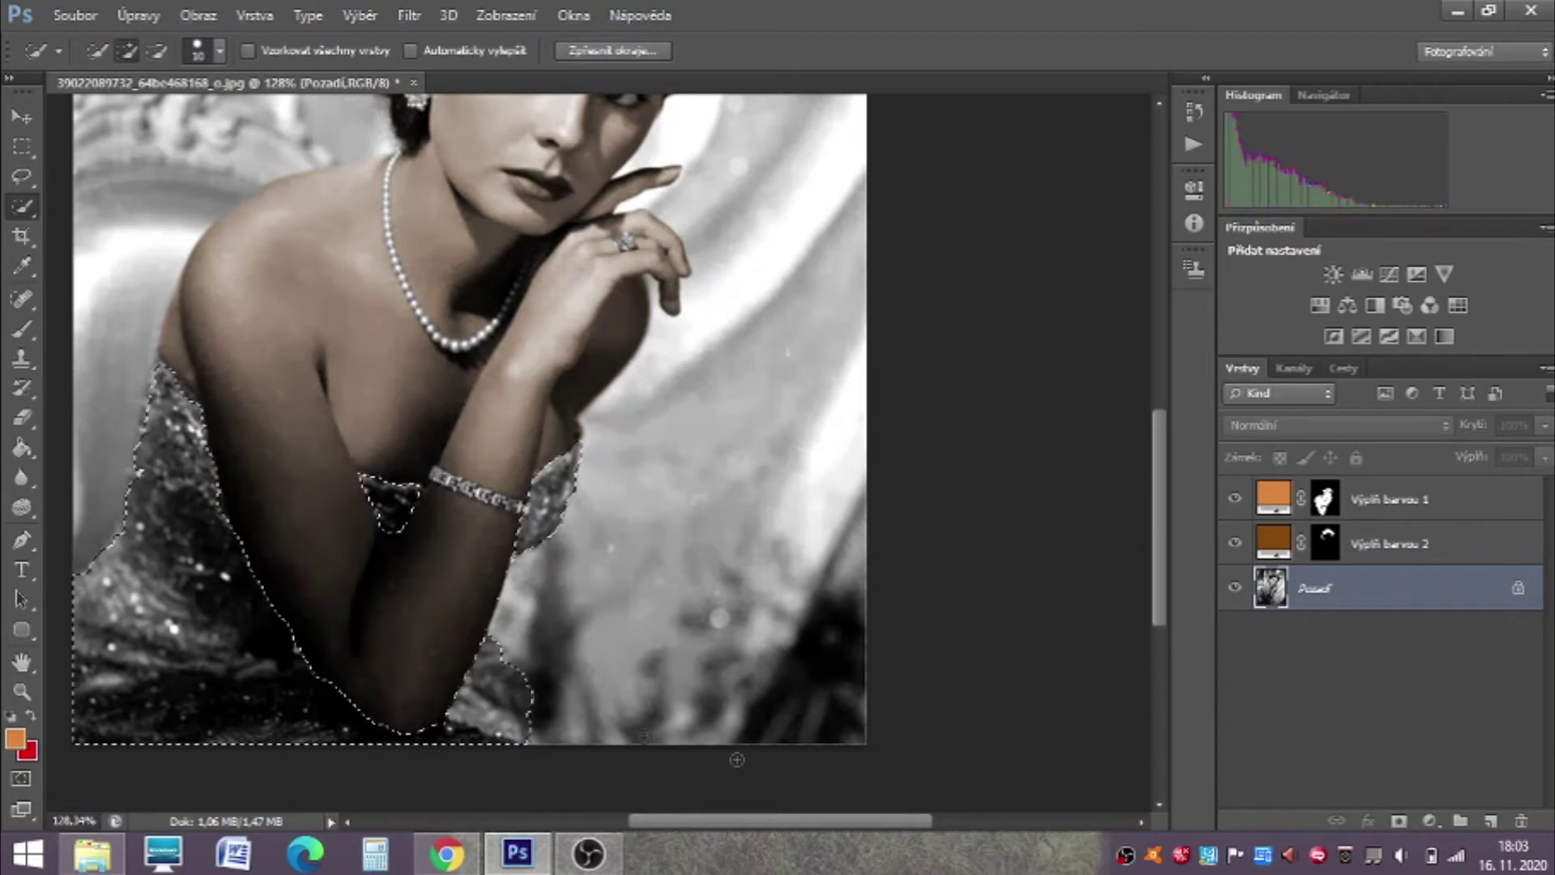
Step: Fill the dress selection with a solid color layer in light turquoise
left_click(1430, 820)
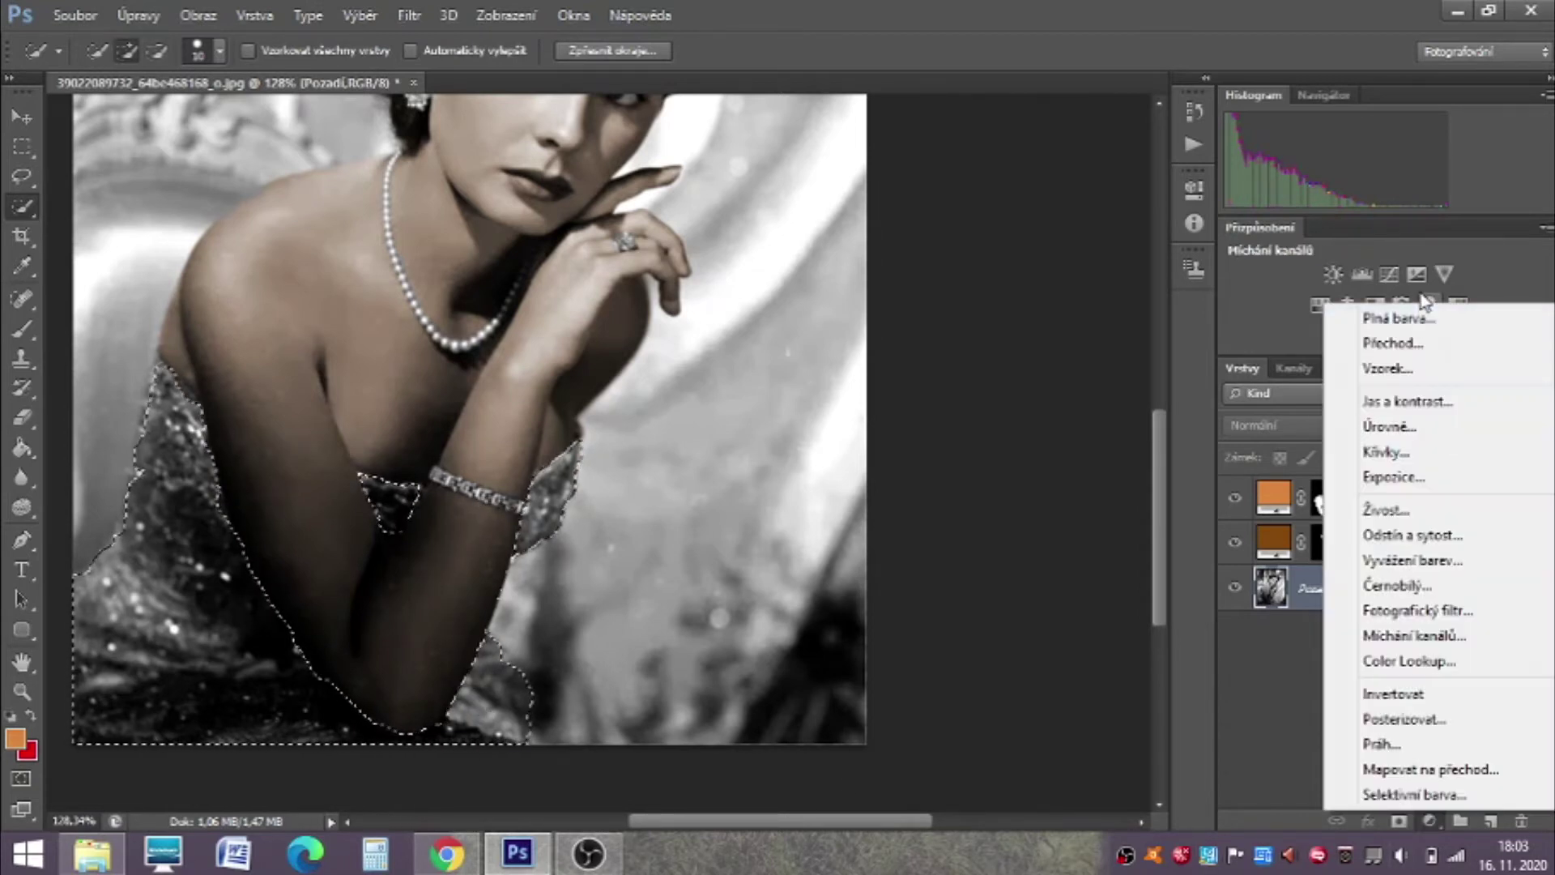
left_click(1410, 317)
left_click_drag(1120, 397, 1040, 418)
left_click(1456, 248)
Step: Blend the turquoise dress fill layer in Overlay (Překrýt) mode at 38% opacity
left_click(1337, 425)
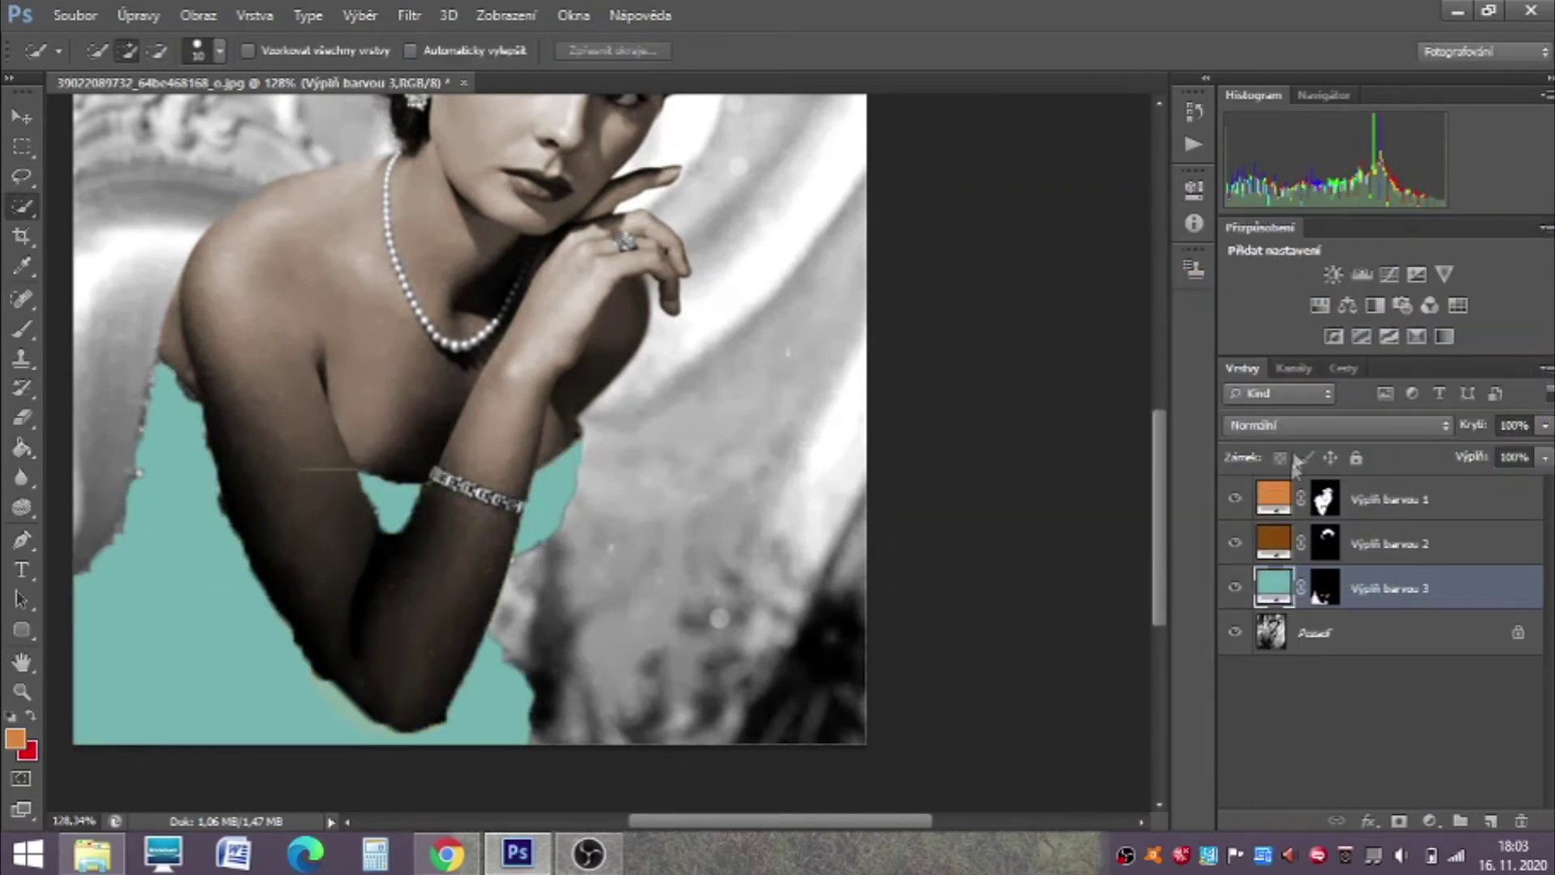
left_click(1264, 288)
left_click(1545, 426)
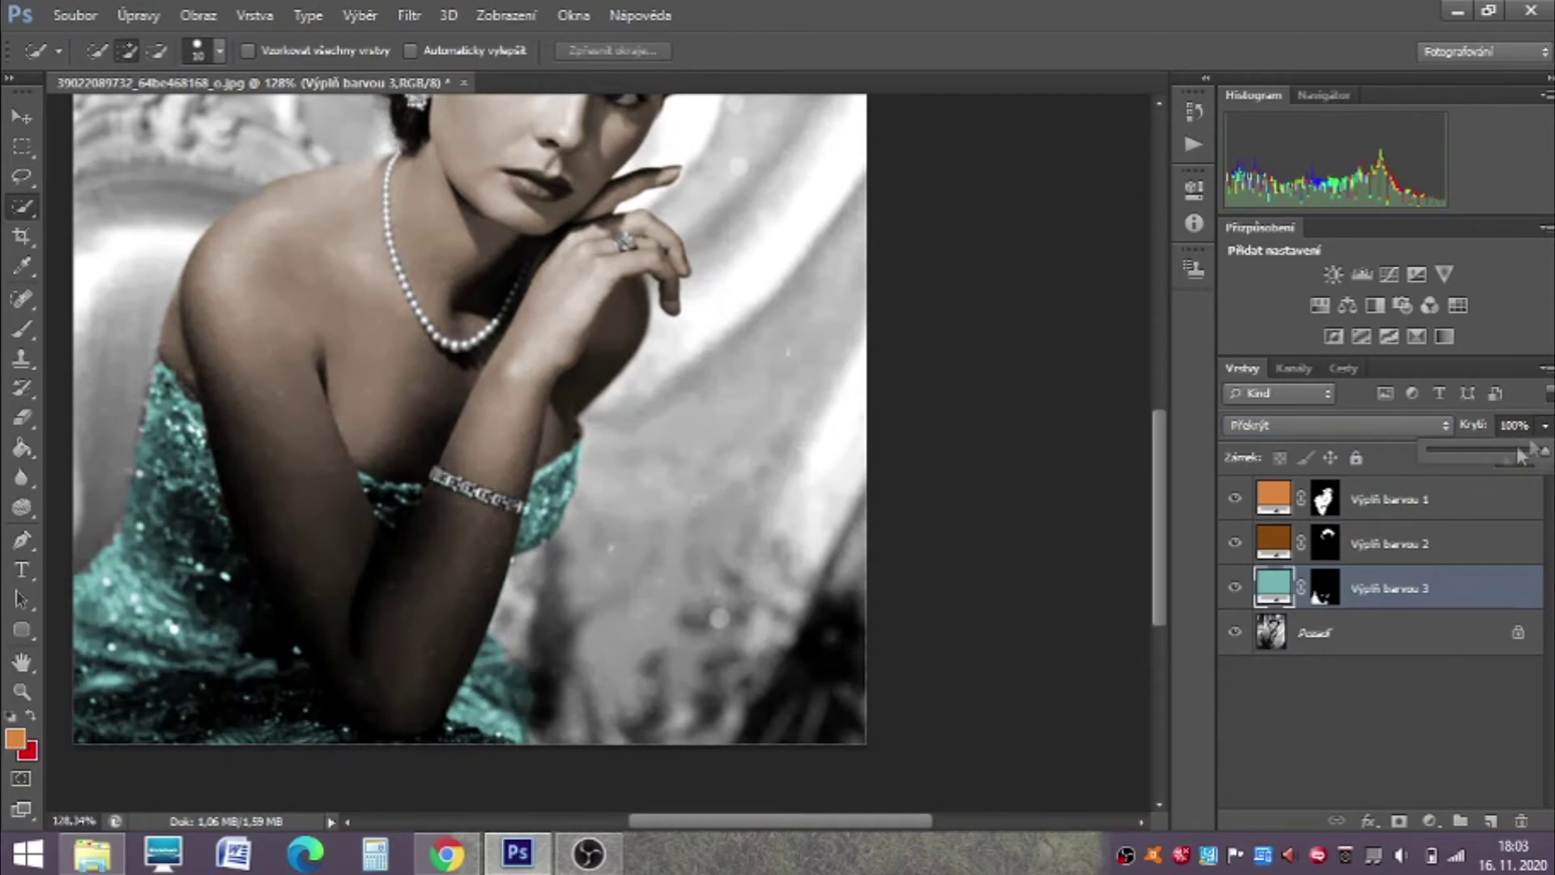
left_click(1463, 454)
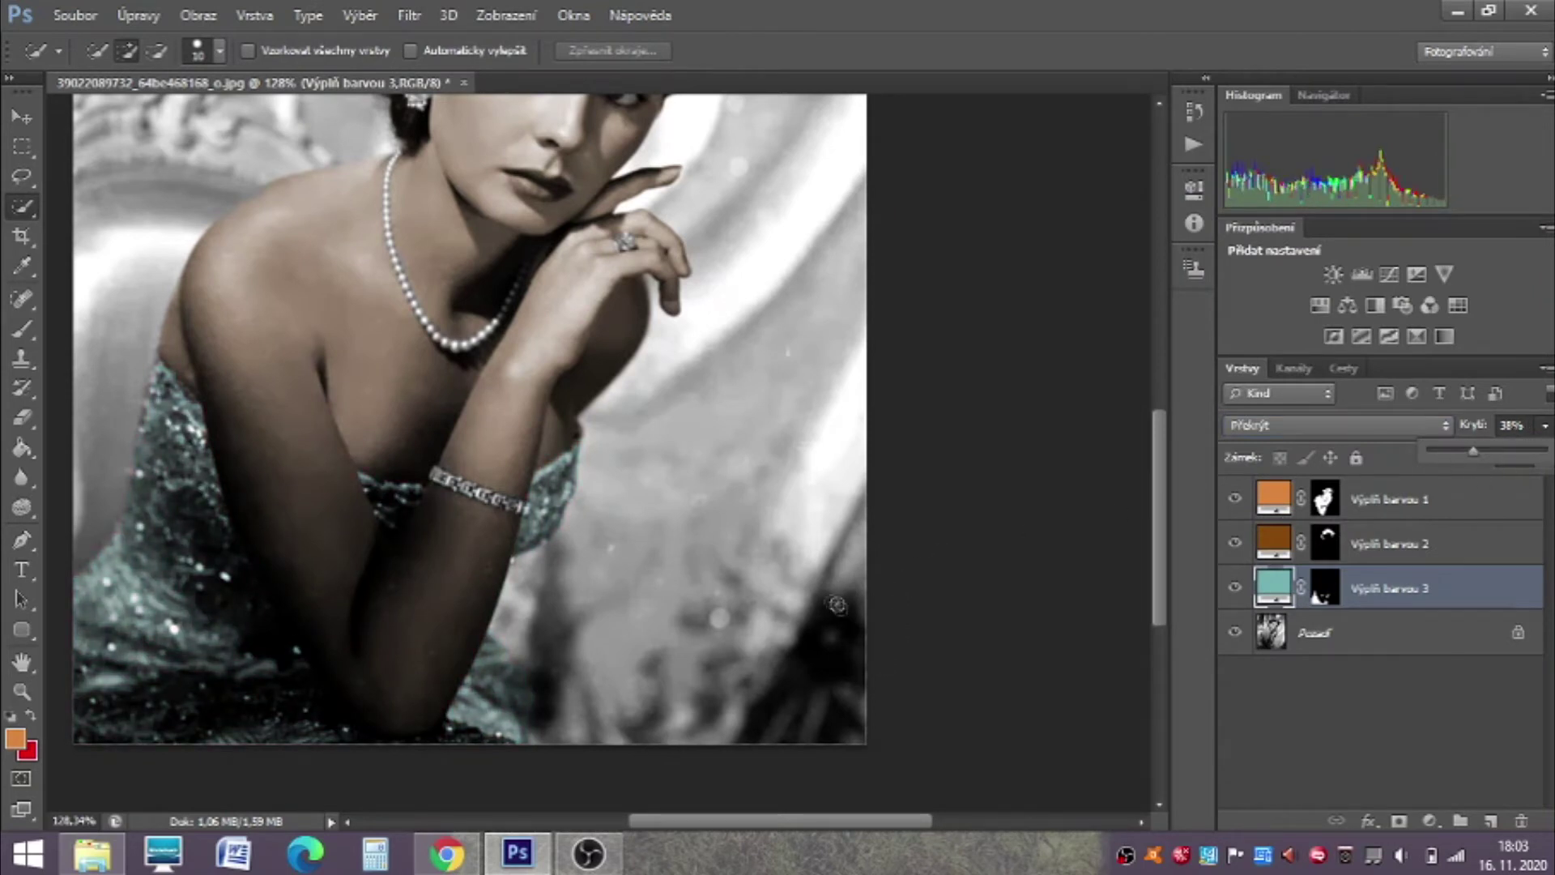
Step: Touch up the dress tint's mask around the fabric below the elbow with a 6 px white brush
scroll(337, 616, "up", 1)
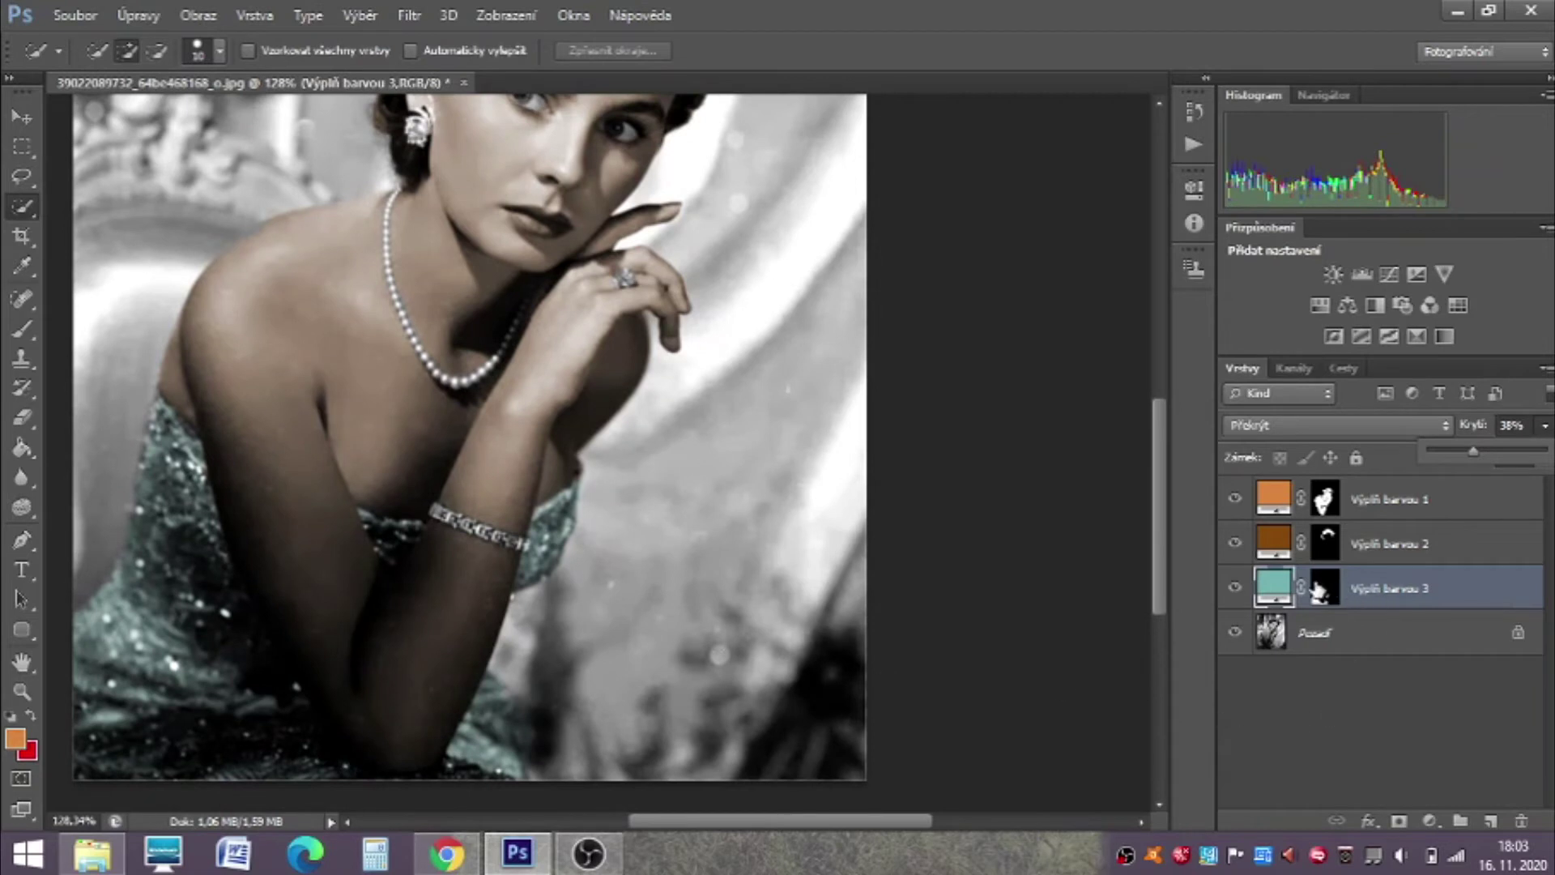
left_click(1320, 590)
left_click(22, 329)
left_click(31, 716)
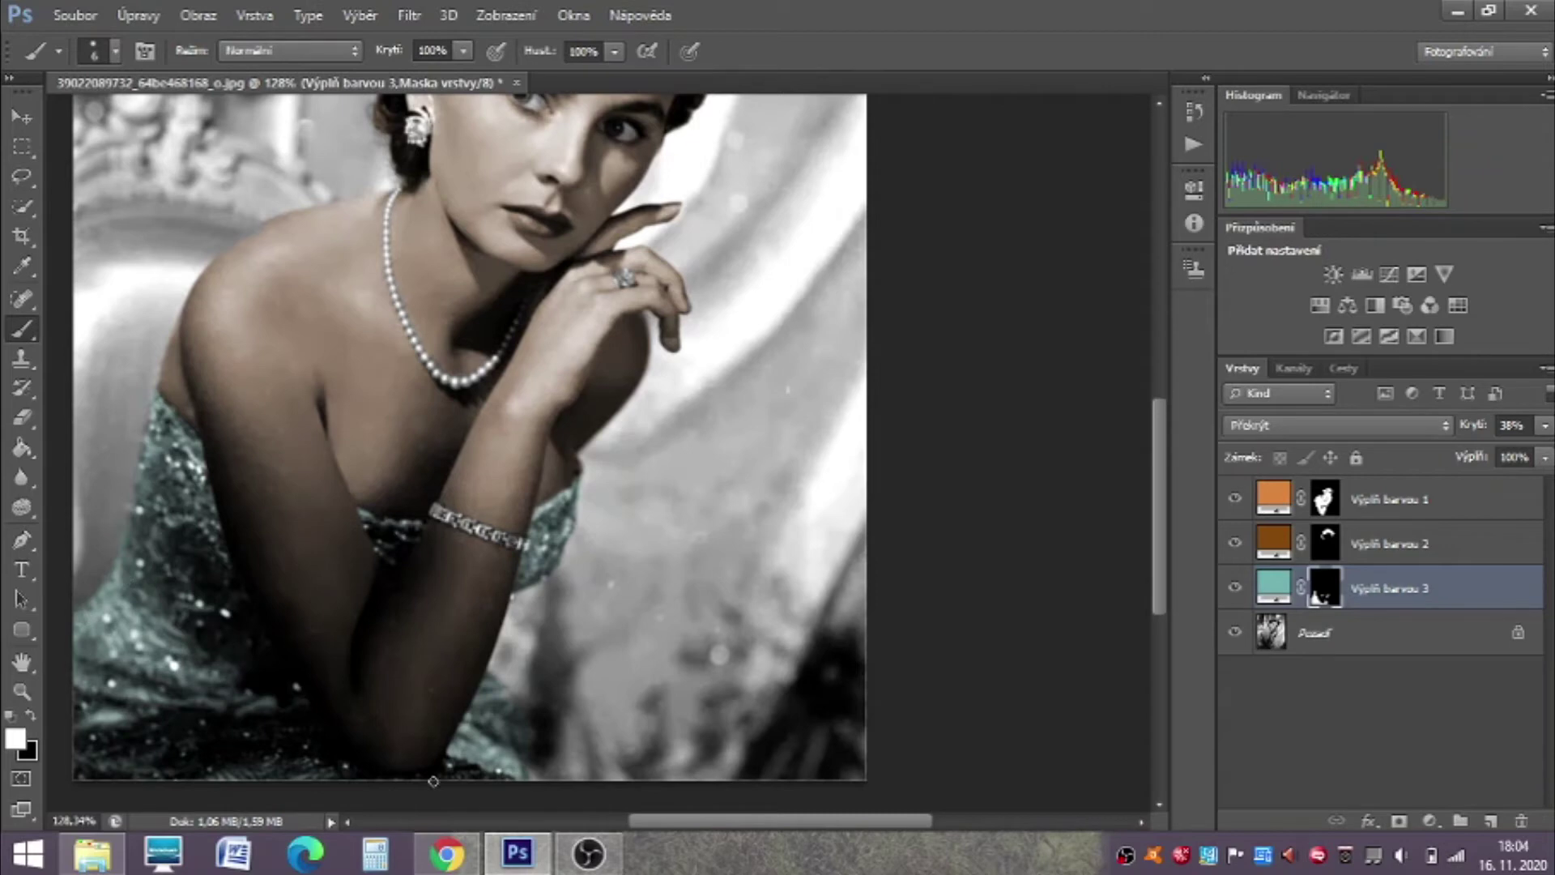
Step: On the background layer, quick-select the chair's upholstered backrest behind the shoulder
scroll(540, 740, "up", 3)
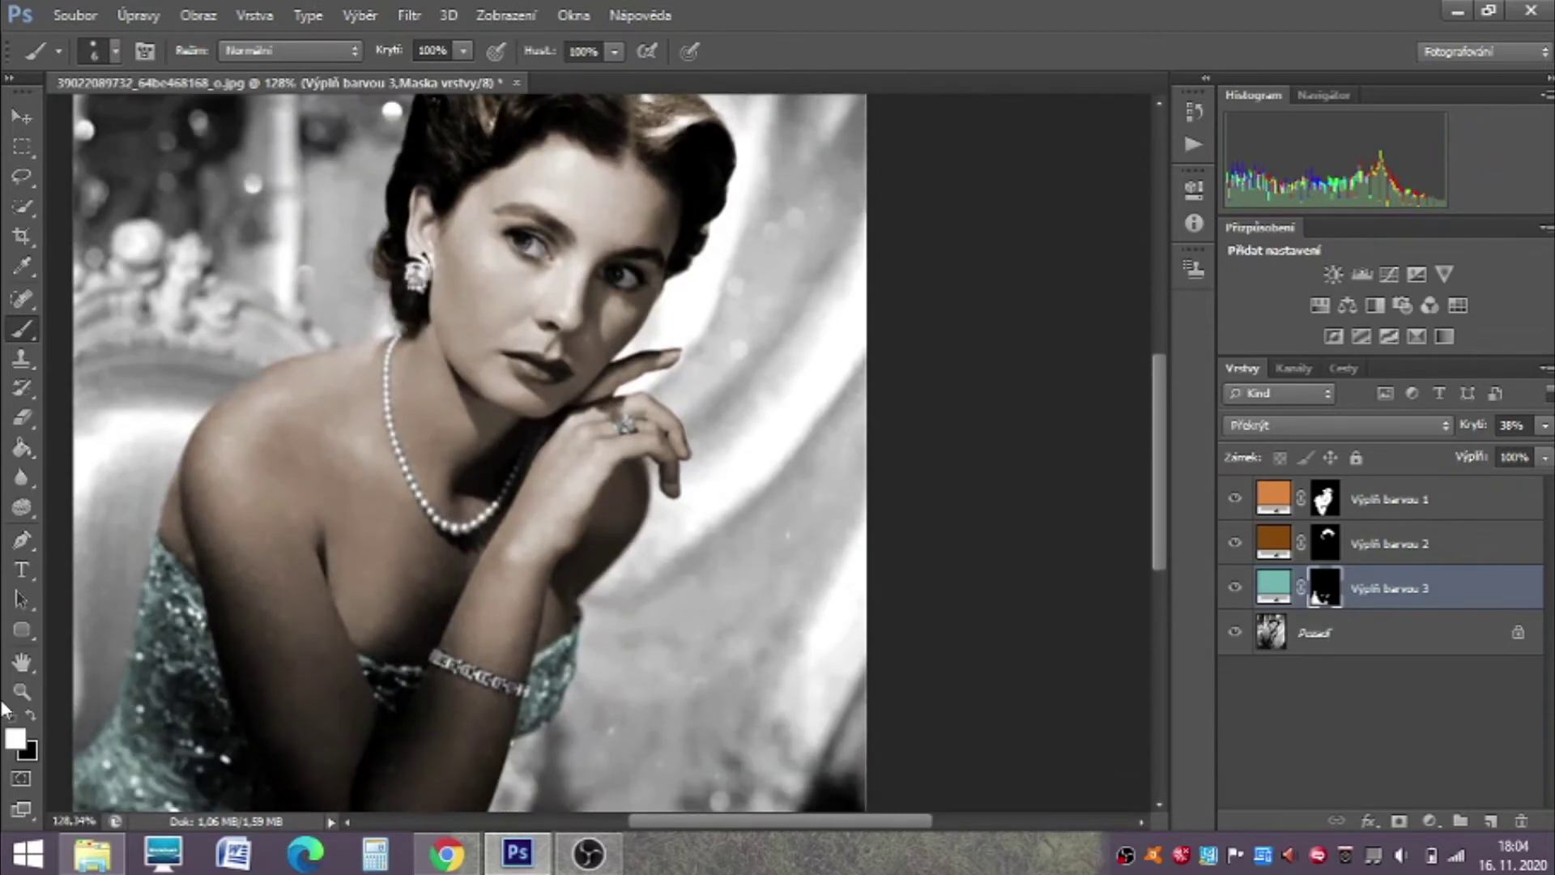
left_click(22, 691)
left_click(1334, 644)
mouse_move(787, 626)
left_mouse_down()
mouse_move(761, 629)
mouse_move(785, 636)
left_mouse_up()
key("w")
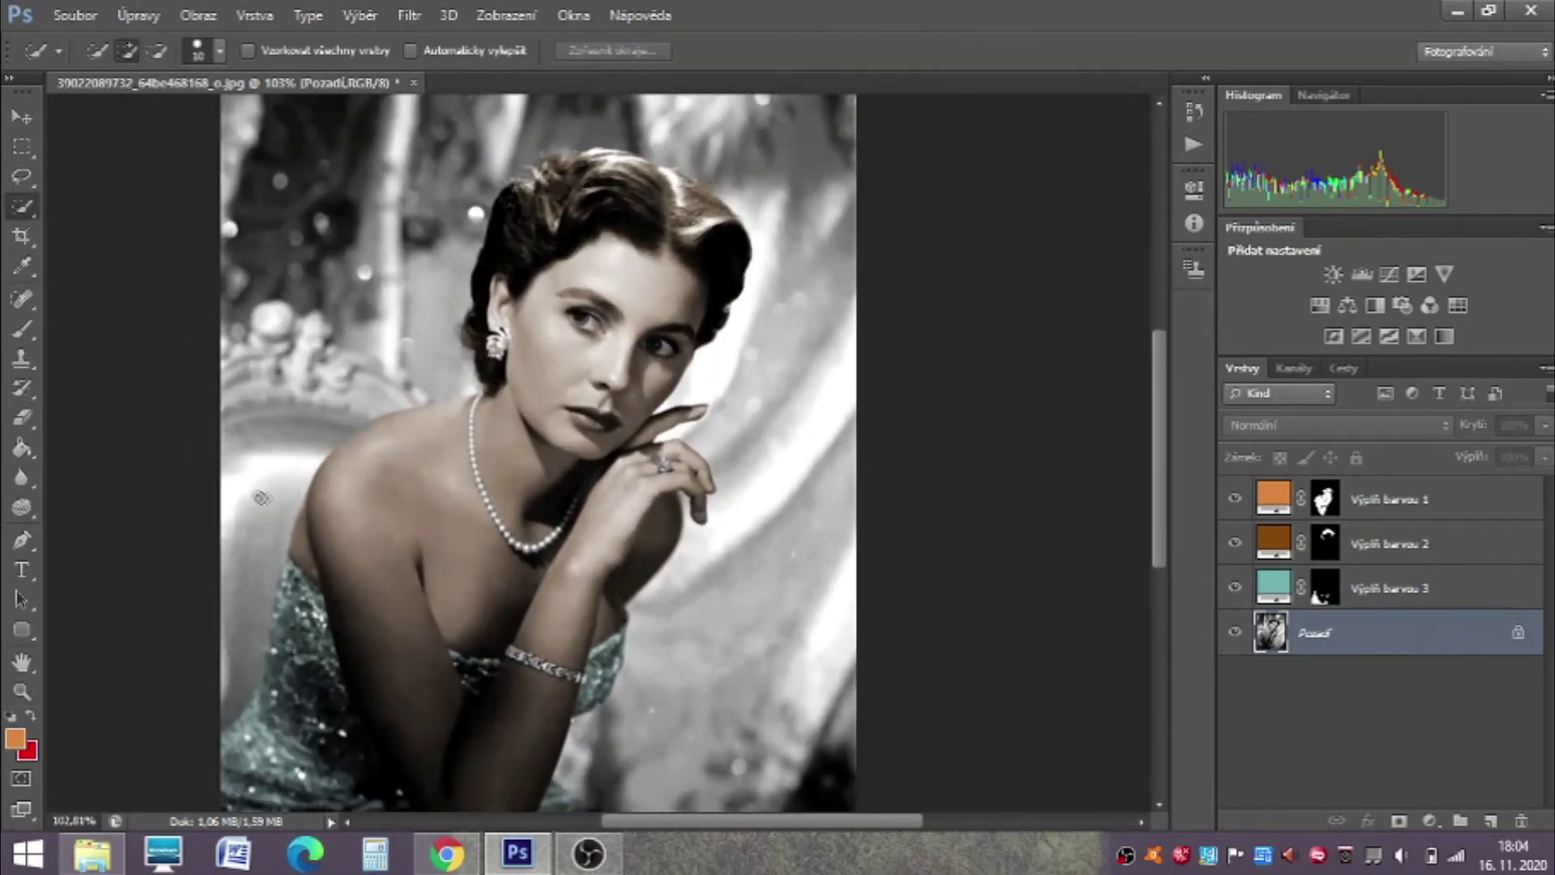
mouse_move(239, 535)
left_mouse_down()
mouse_move(229, 681)
mouse_move(268, 478)
mouse_move(296, 427)
mouse_move(347, 434)
mouse_move(354, 418)
left_mouse_up()
Step: Fill the backrest selection with a solid color layer in dark green
left_click(1430, 820)
left_click(1385, 323)
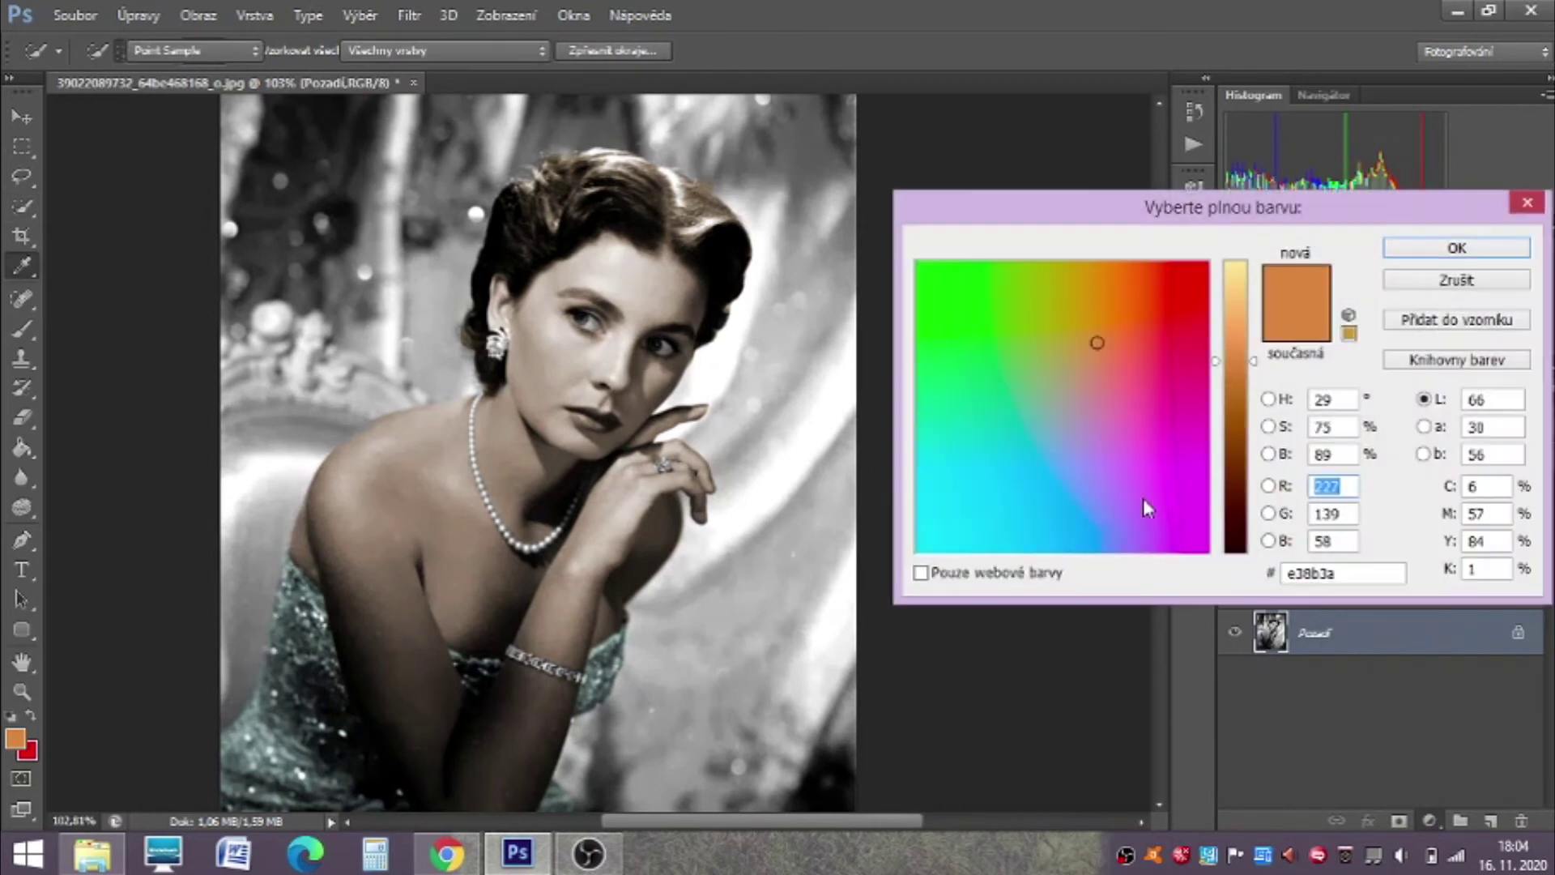
left_click_drag(1074, 330, 997, 332)
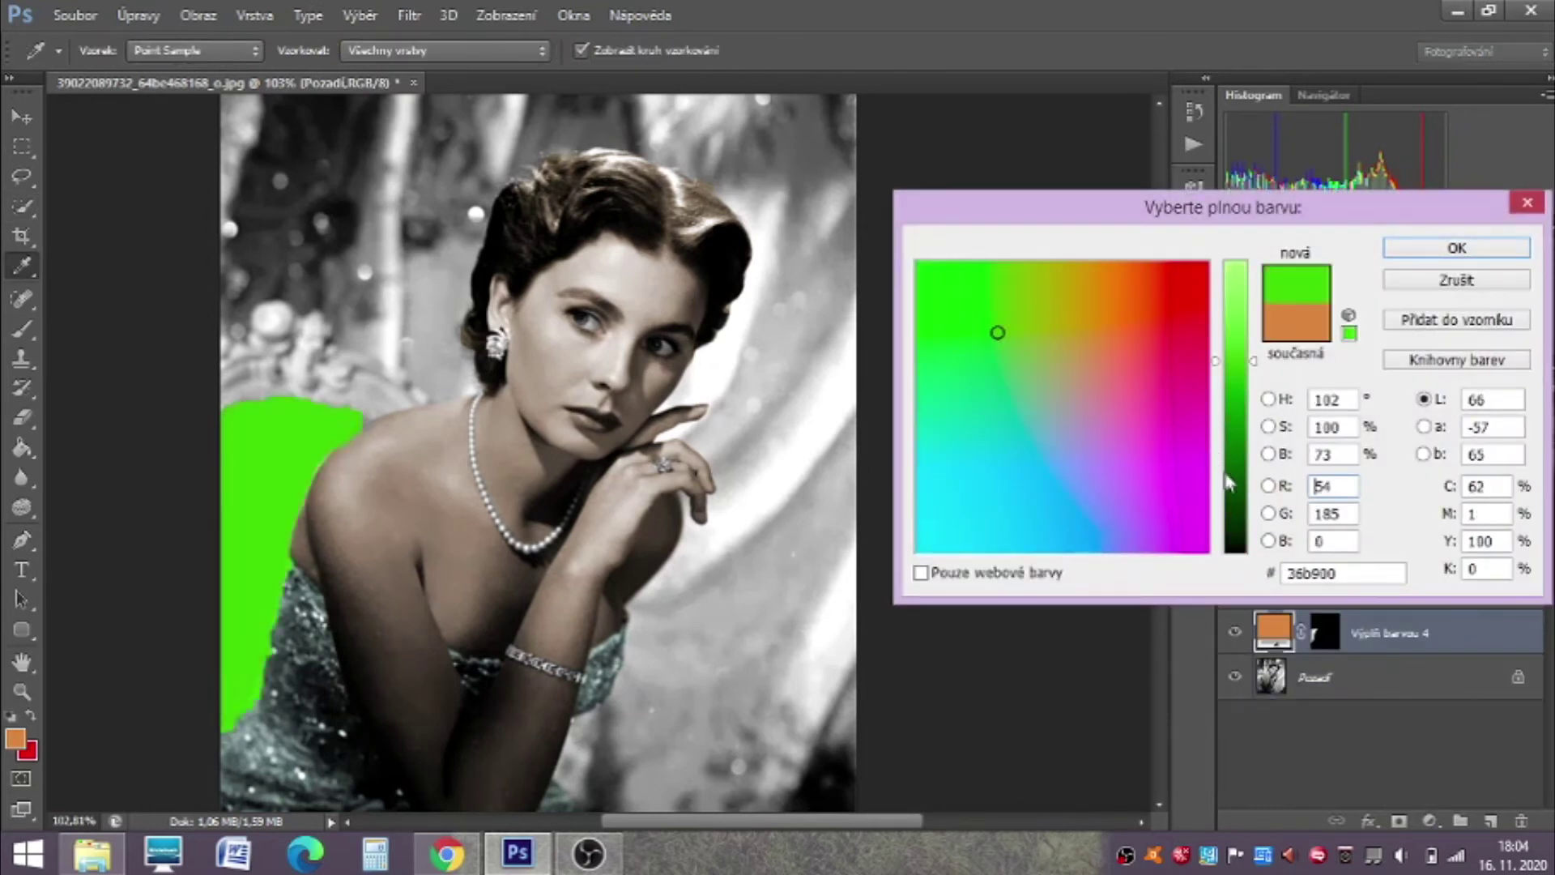
left_click_drag(1223, 469, 1250, 489)
left_click(1426, 251)
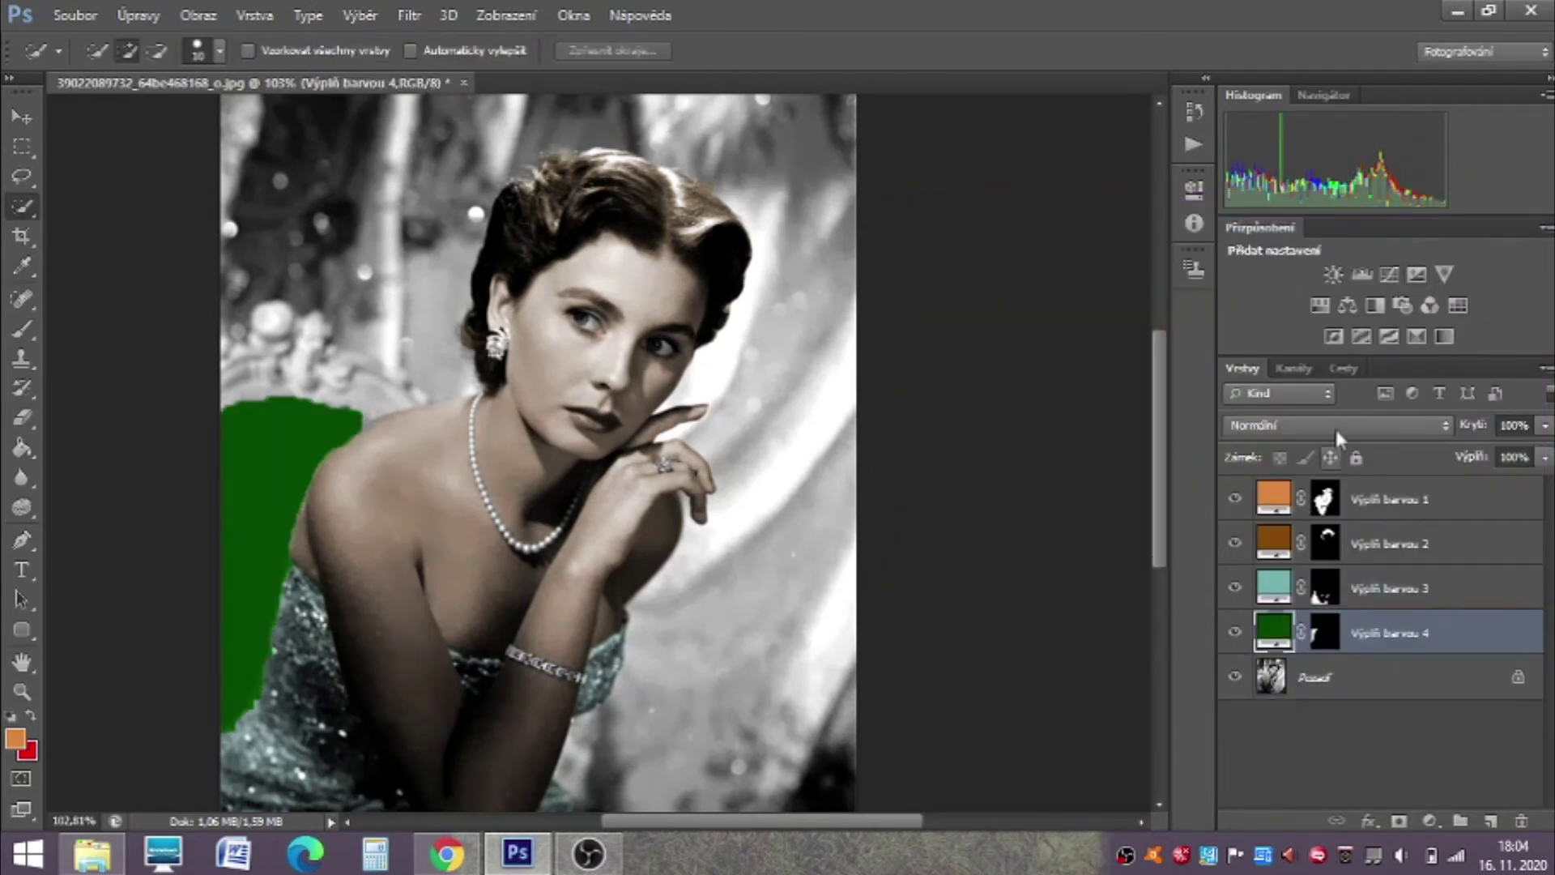
Step: Blend the green backrest fill layer in Overlay (Překrýt) mode at 25% opacity
left_click(1337, 427)
left_click(1336, 284)
left_click(1545, 426)
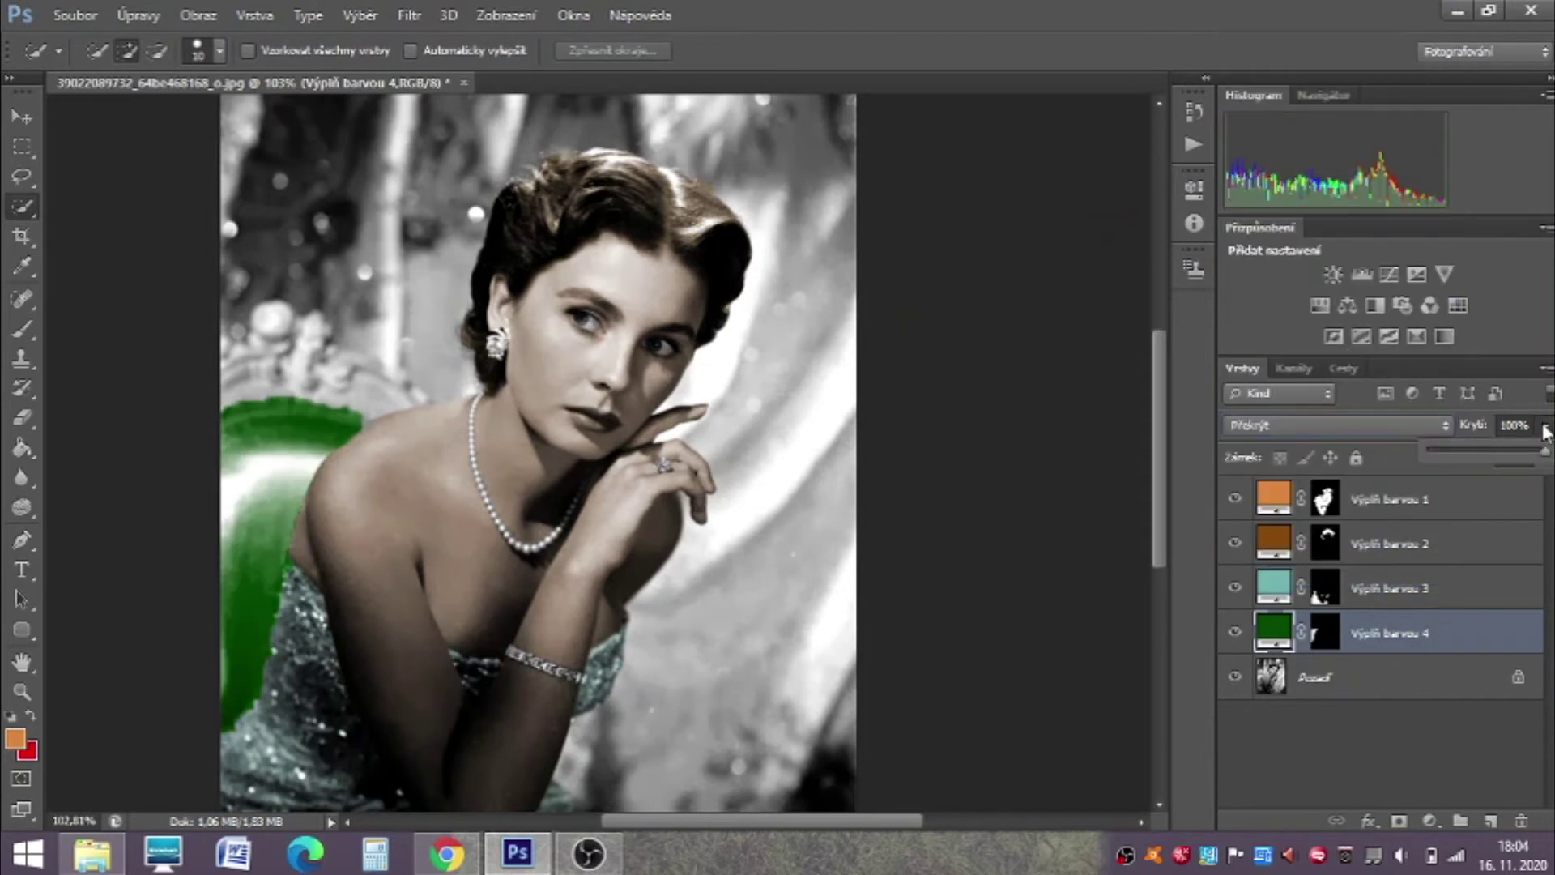
left_click_drag(1475, 458, 1468, 458)
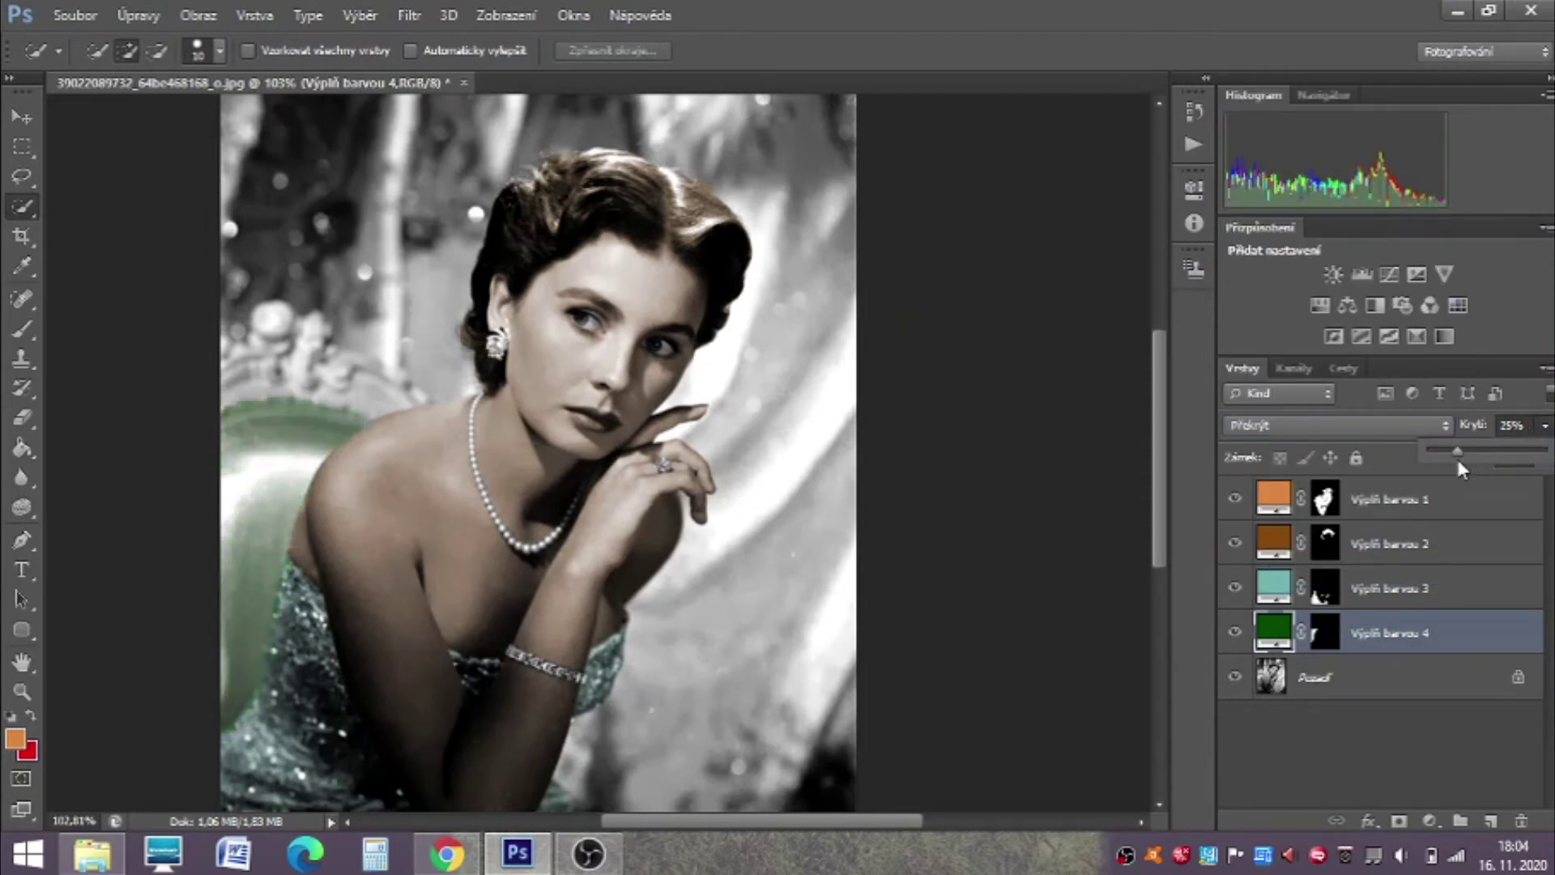
Step: Quick-select the chair's carved frame on the background layer and fill it with a bright yellow solid color layer
left_click(1420, 689)
mouse_move(236, 371)
left_mouse_down()
mouse_move(277, 321)
mouse_move(342, 390)
mouse_move(409, 399)
mouse_move(356, 369)
left_mouse_up()
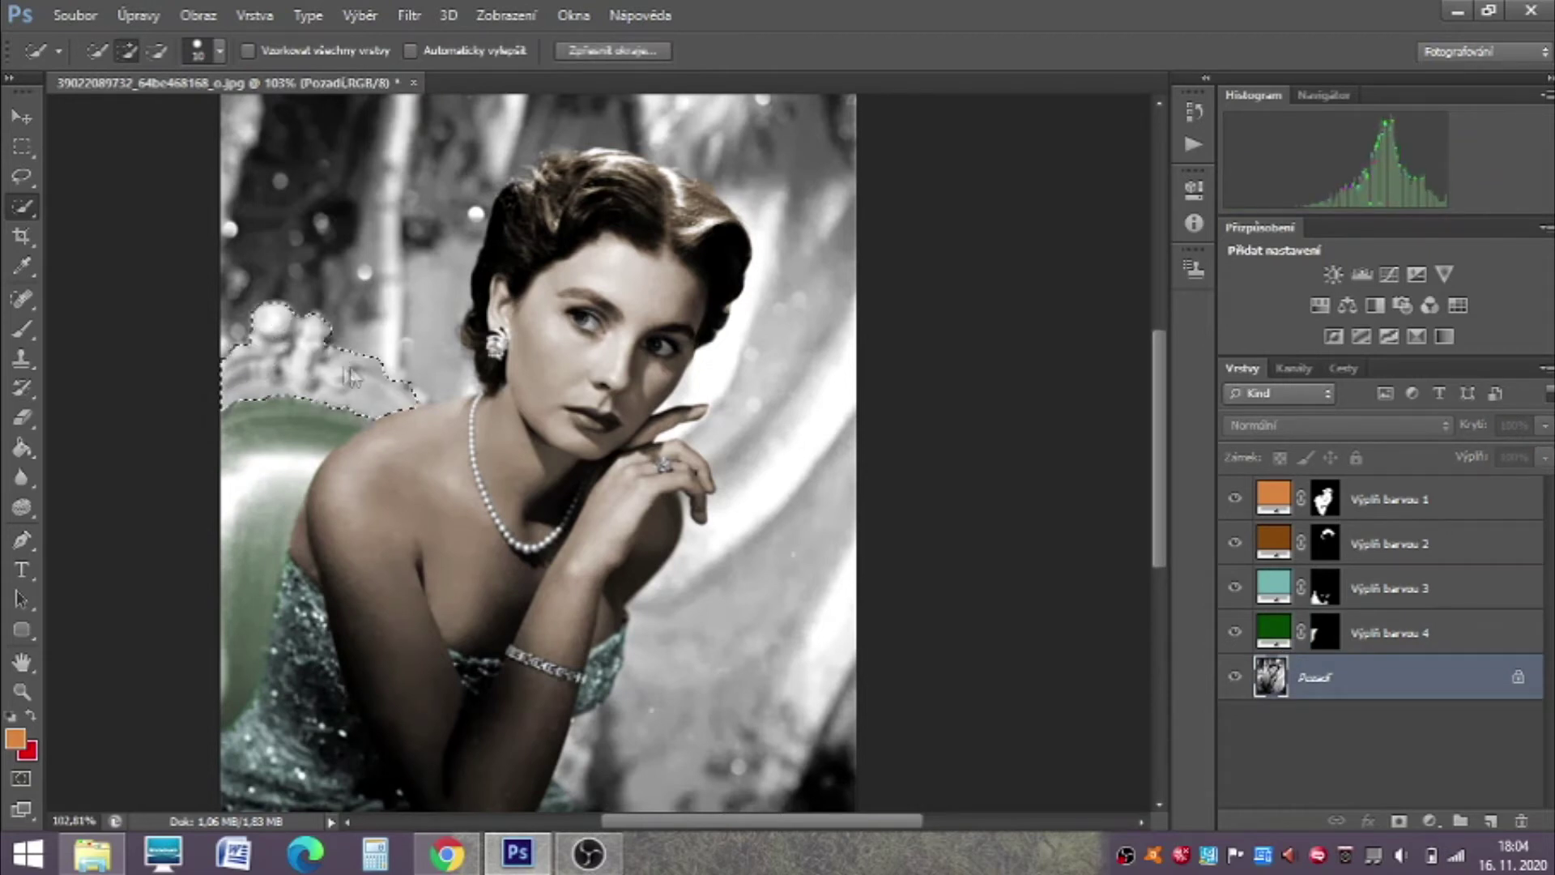
left_click(1428, 821)
left_click(1419, 330)
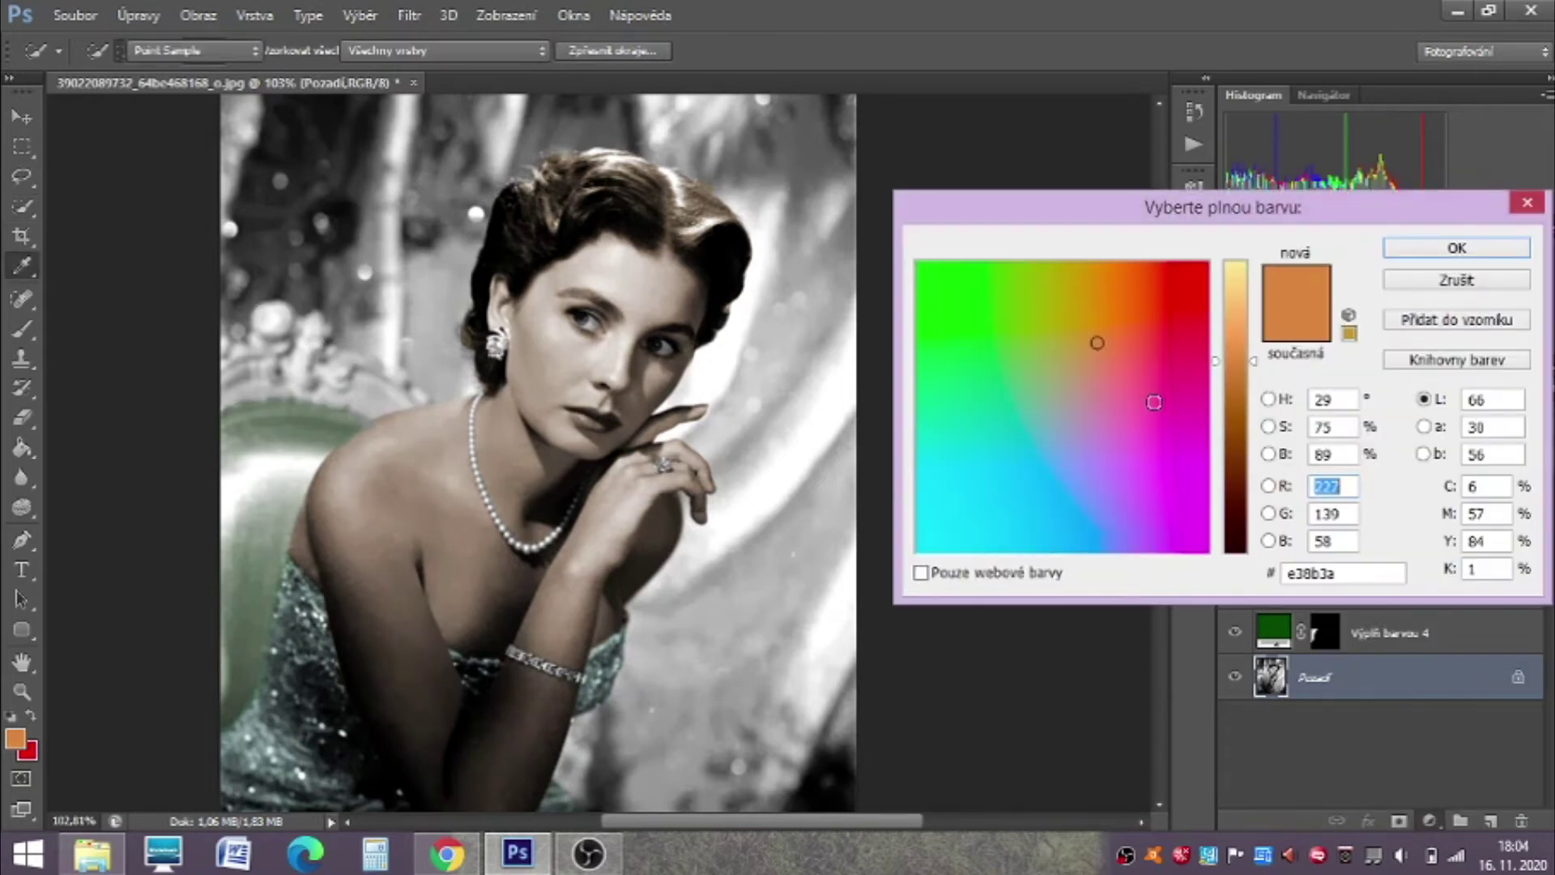
left_click_drag(1097, 343, 1074, 303)
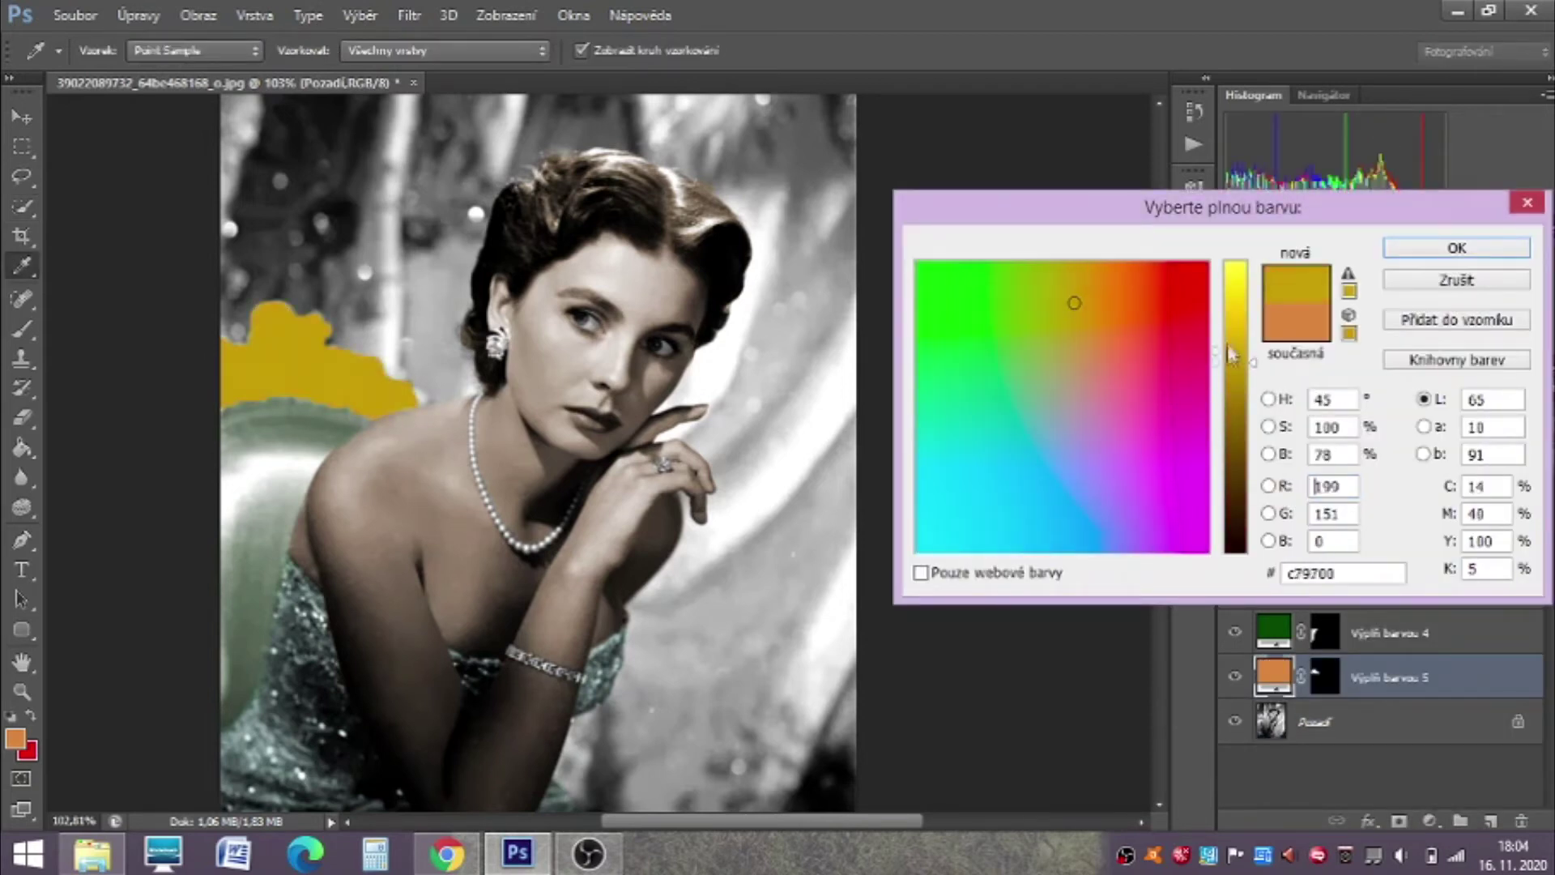
left_click_drag(1229, 354, 1227, 321)
left_click(1397, 253)
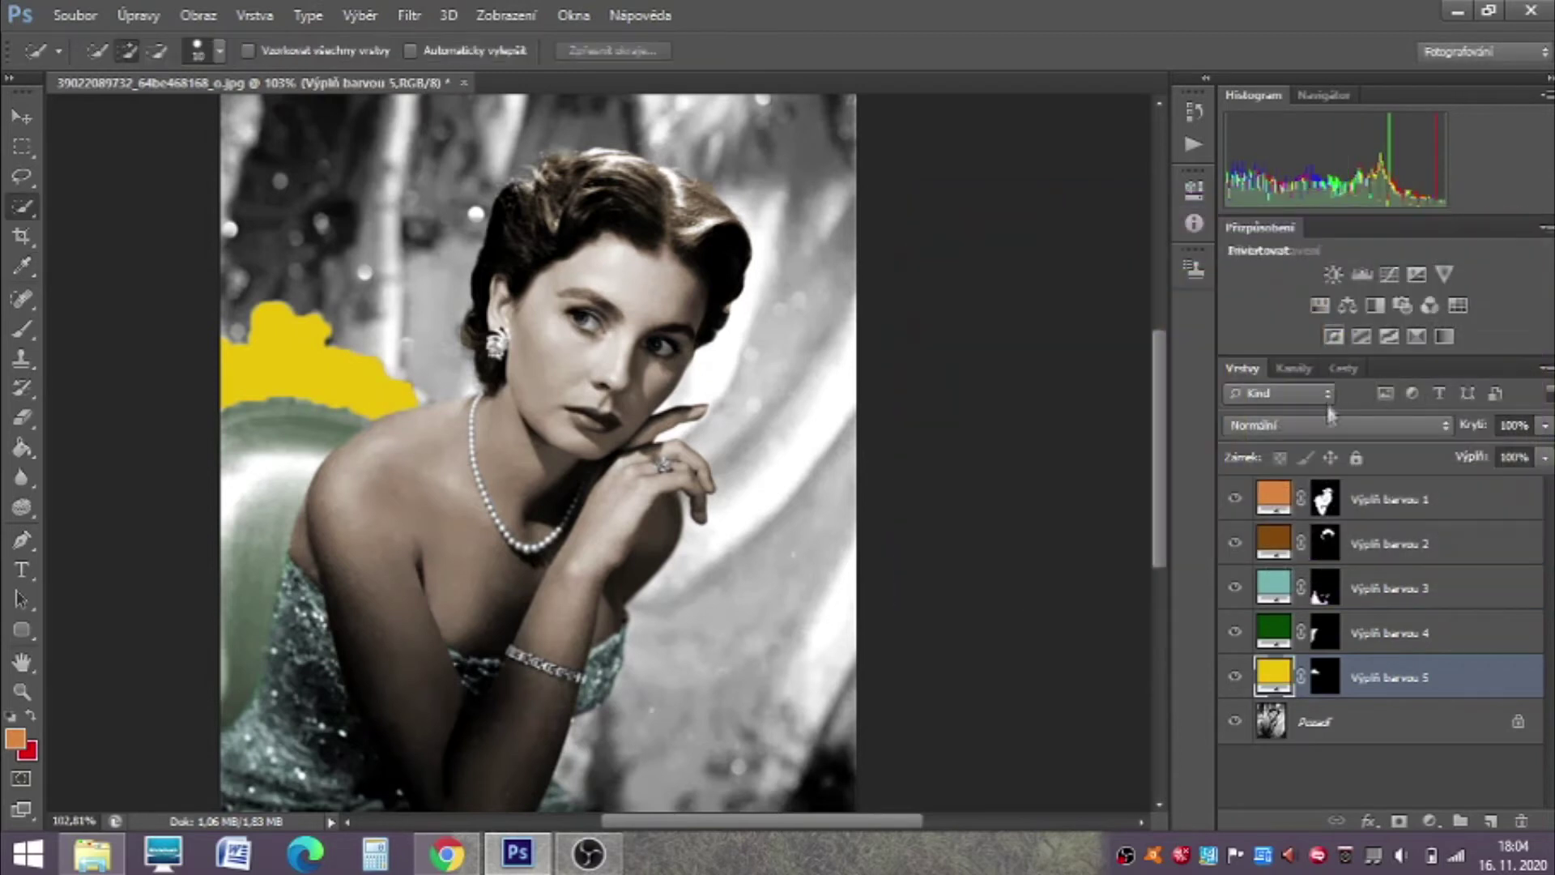
Step: Blend the yellow chair-frame fill layer in Overlay (Překrýt) mode at 24% opacity
left_click(1333, 424)
left_click(1287, 300)
left_click(1544, 429)
left_click_drag(1487, 450, 1472, 453)
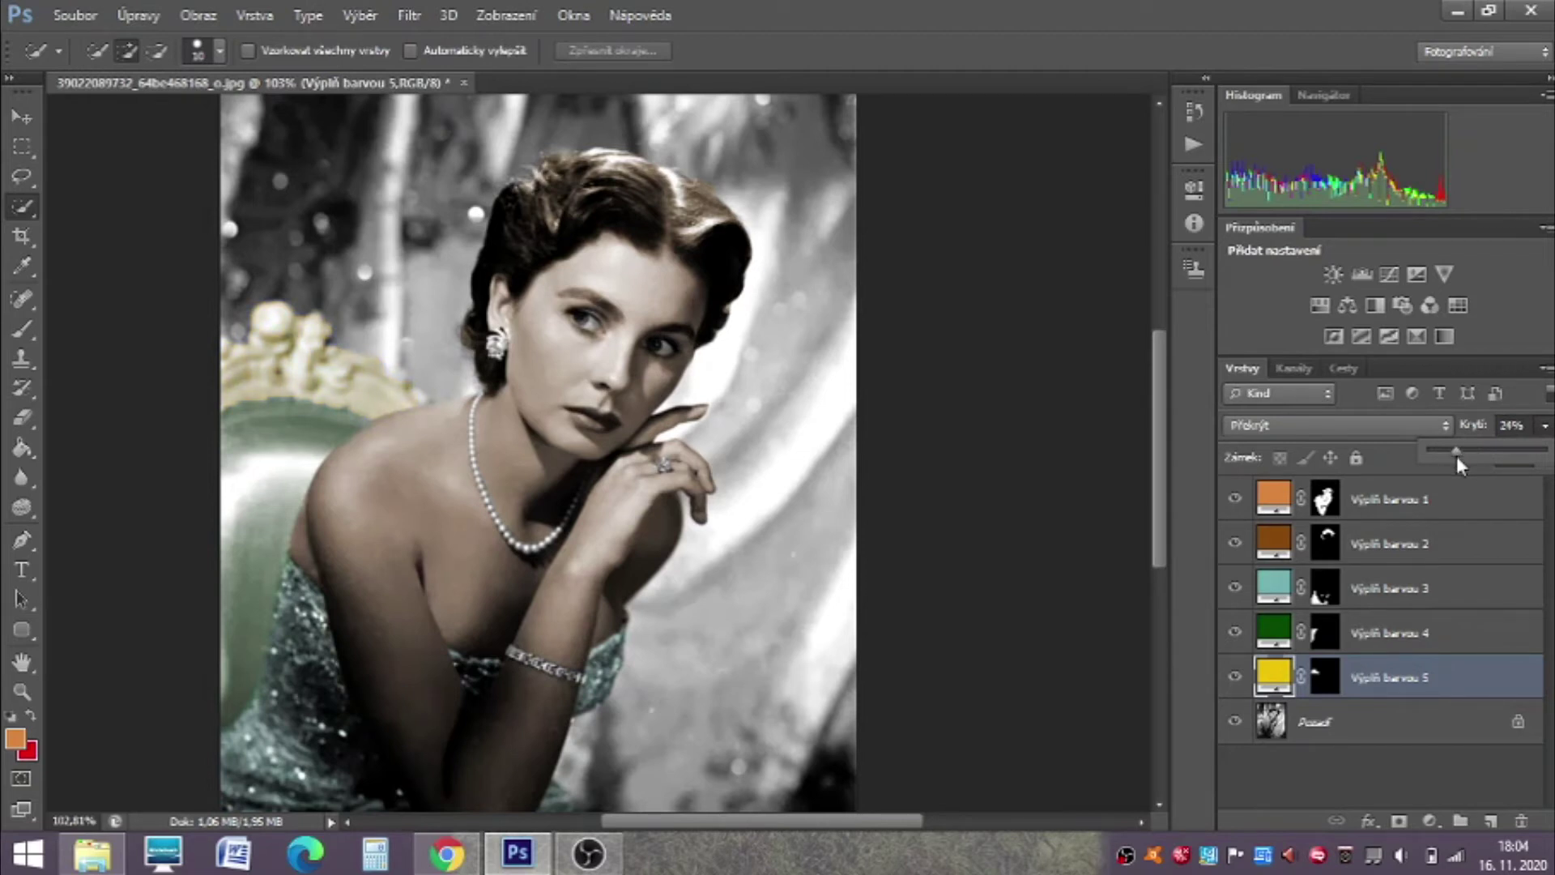
Step: Quick-select the bracelet on the woman's wrist on the background layer (Pozadí)
scroll(854, 547, "up", 2)
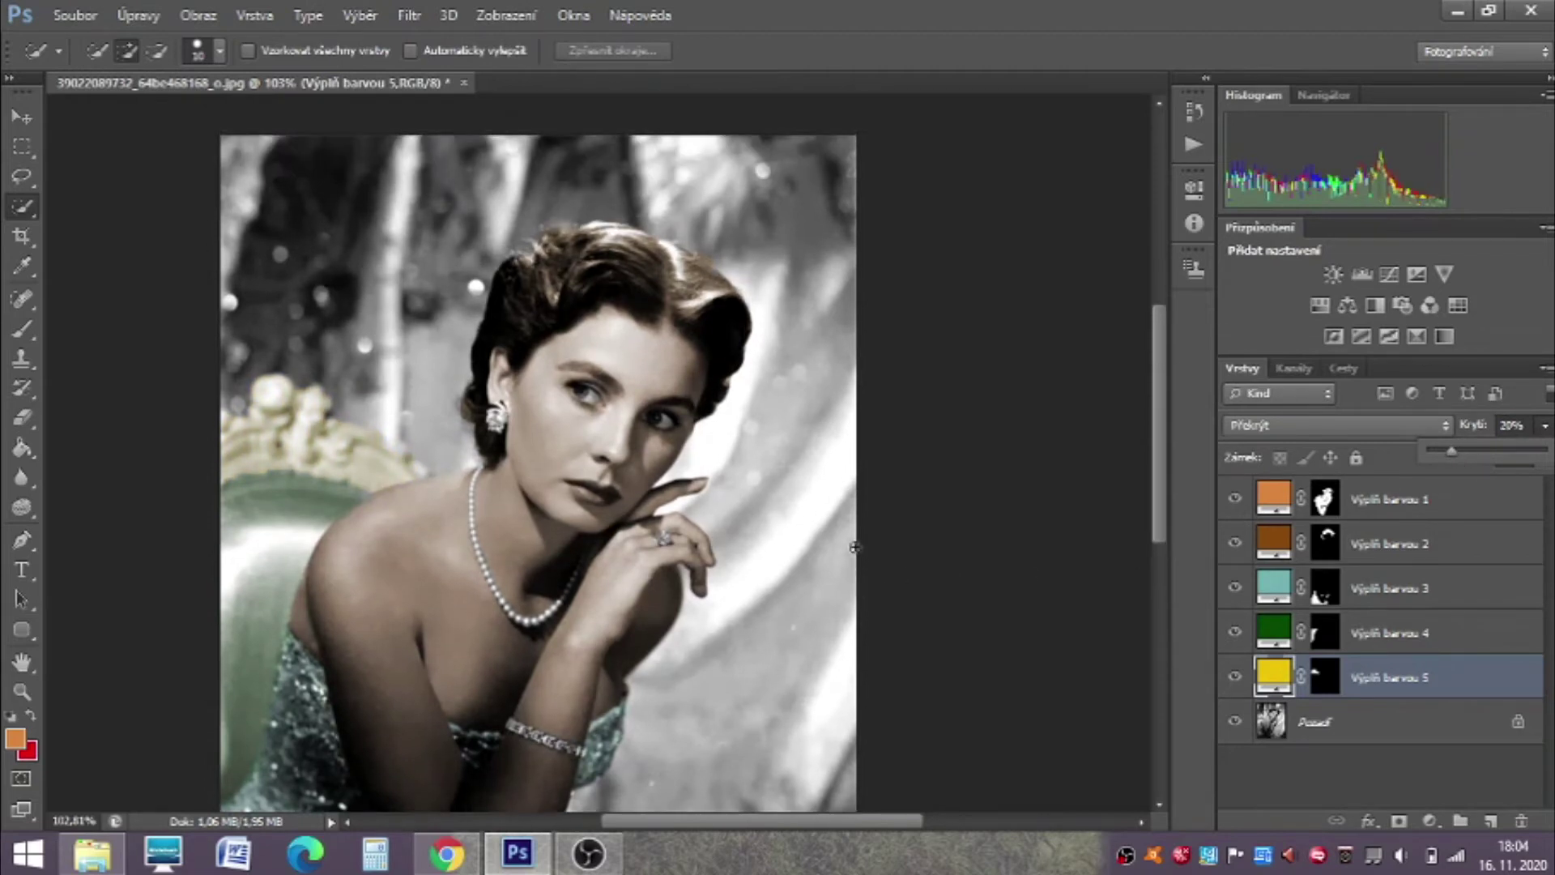
scroll(855, 526, "down", 5)
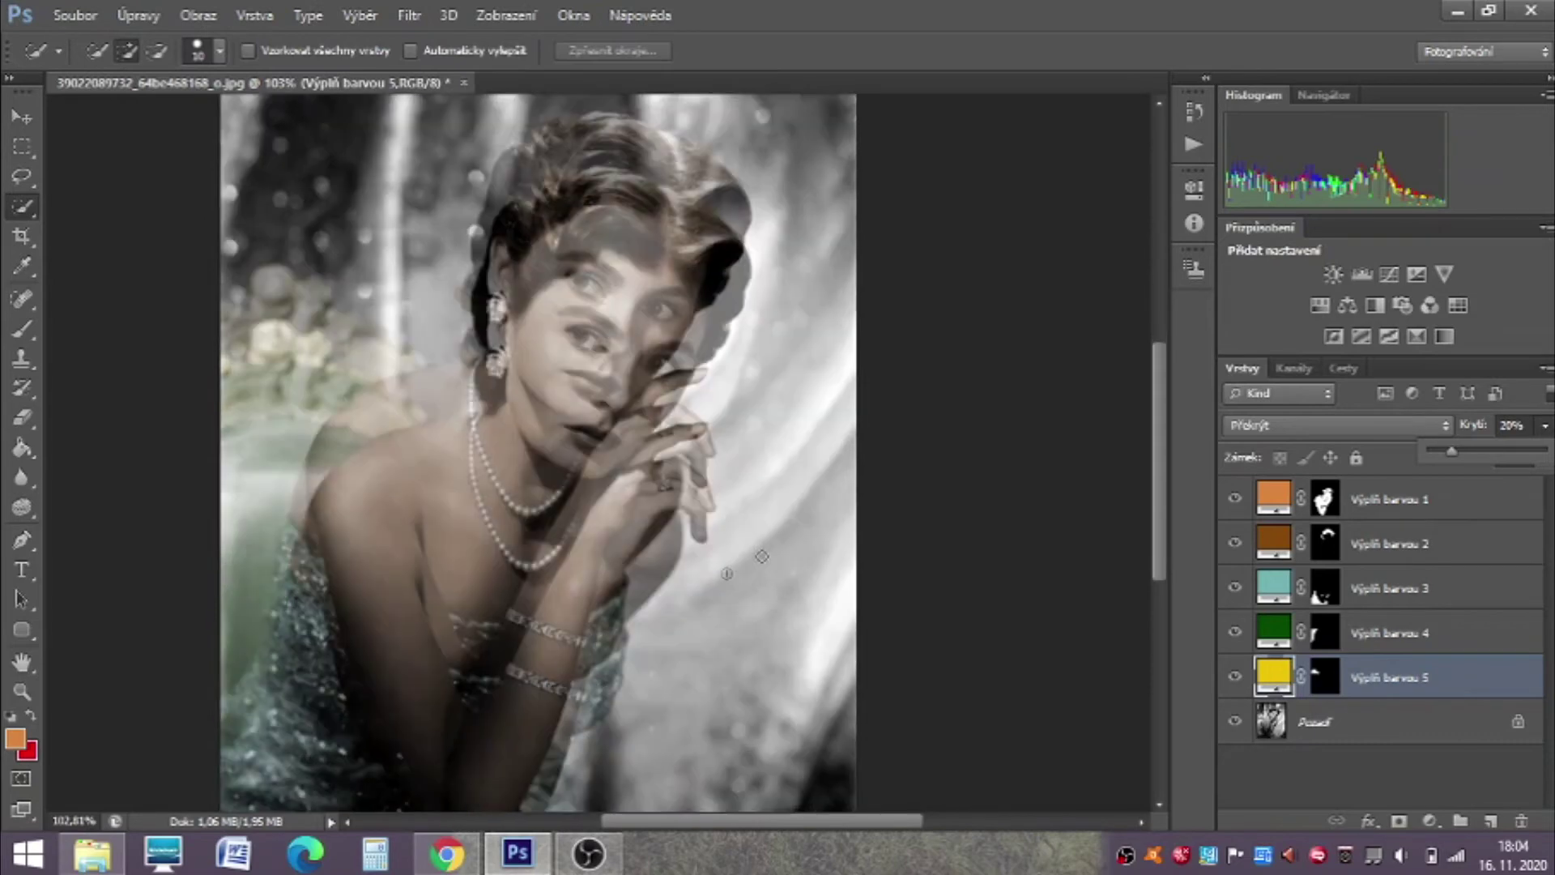
left_click(1346, 724)
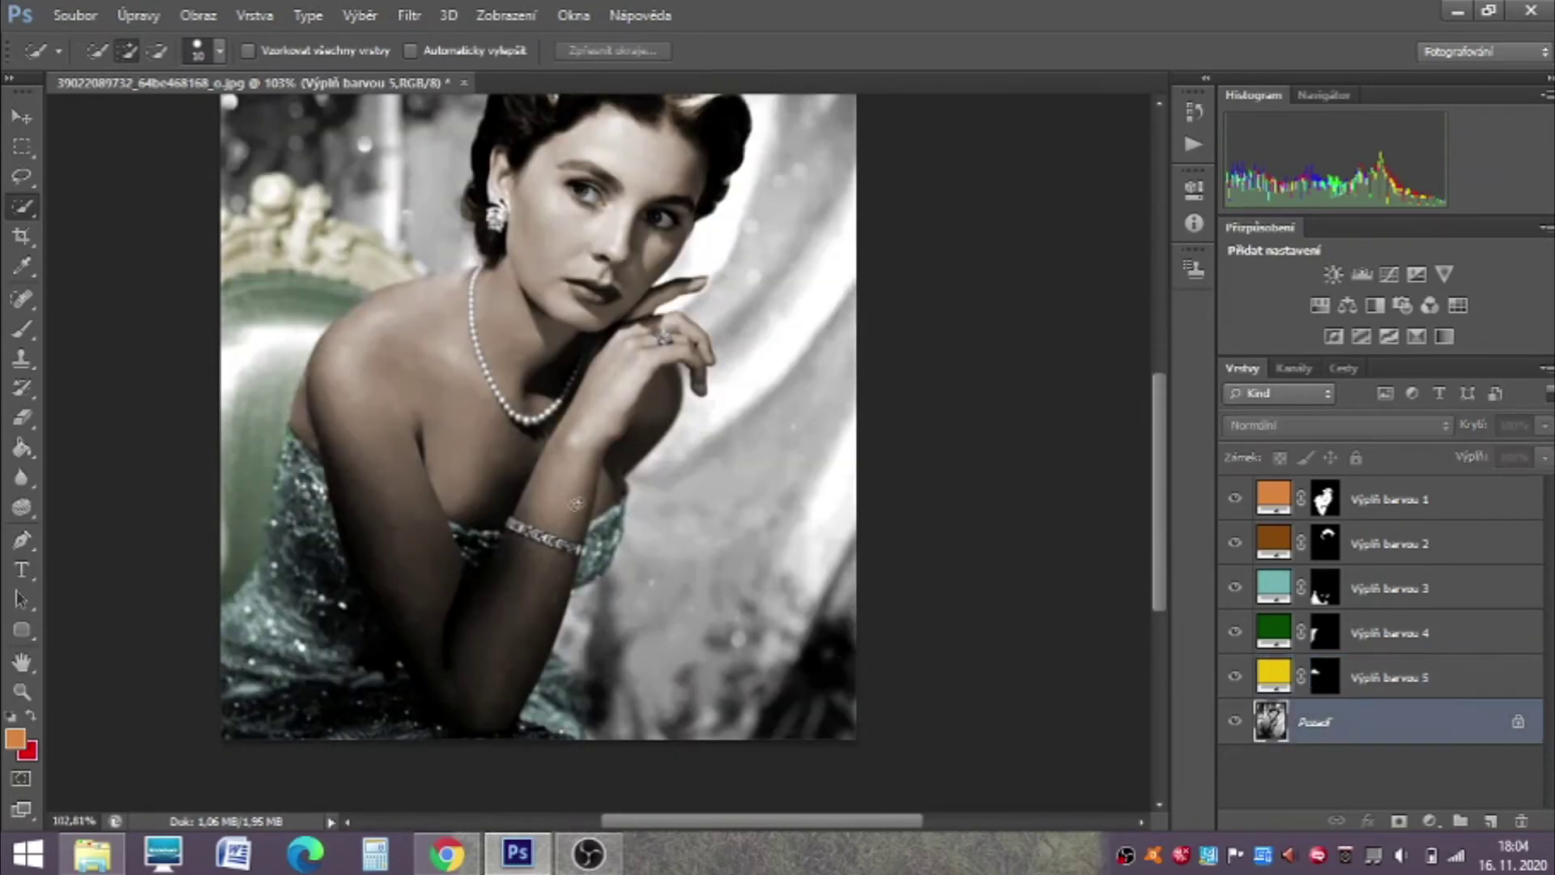
left_click(563, 531)
Step: Subtract the arm, hand and surrounding areas from the selection so that only the bracelet stays selected
left_click(22, 691)
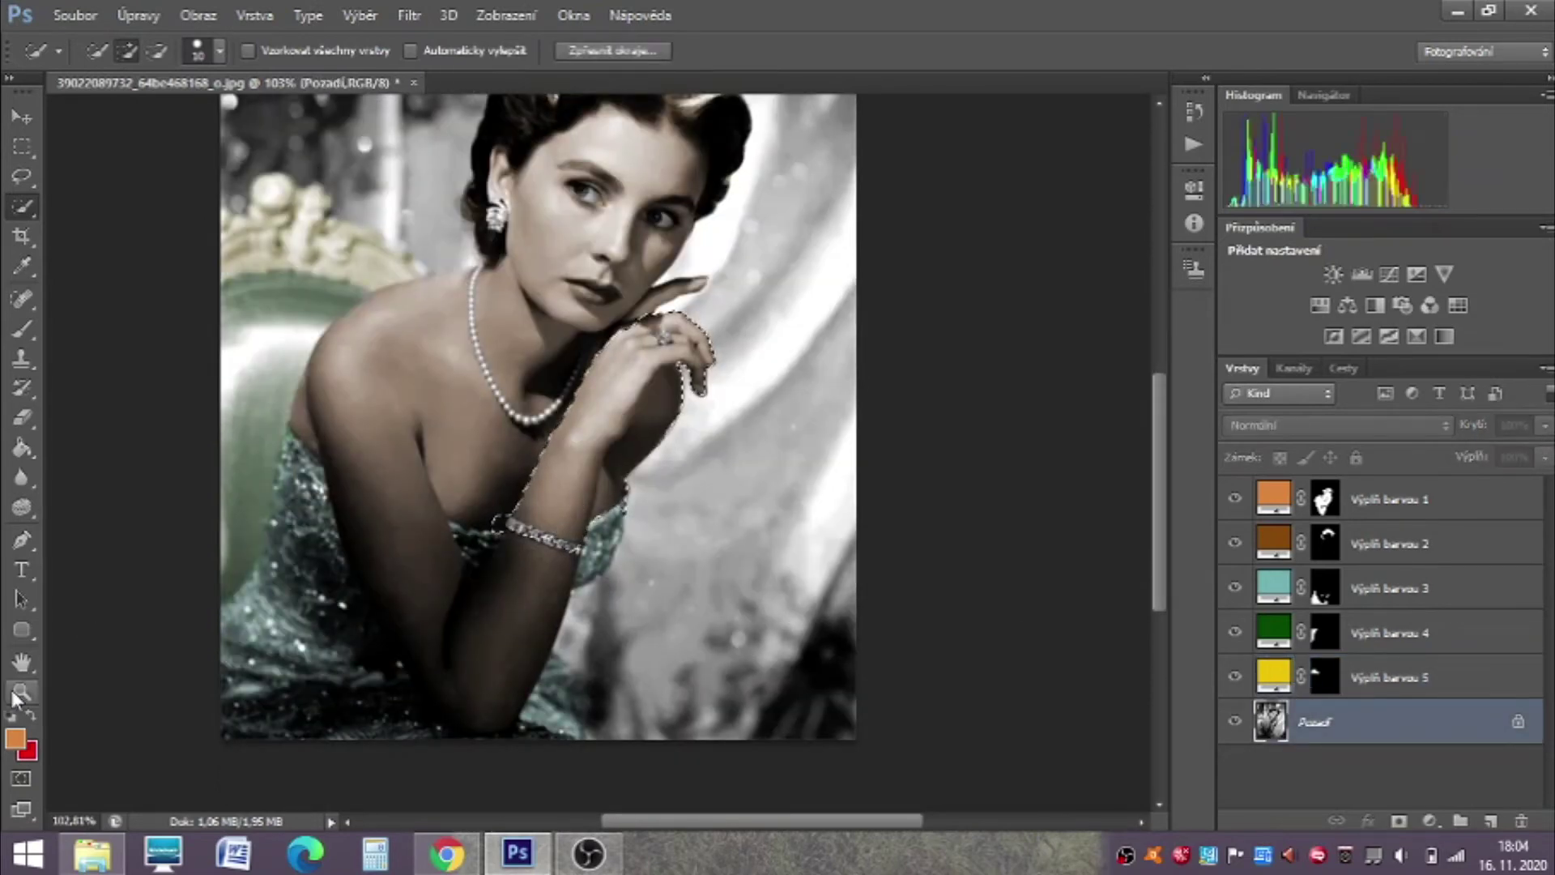
left_click(559, 520)
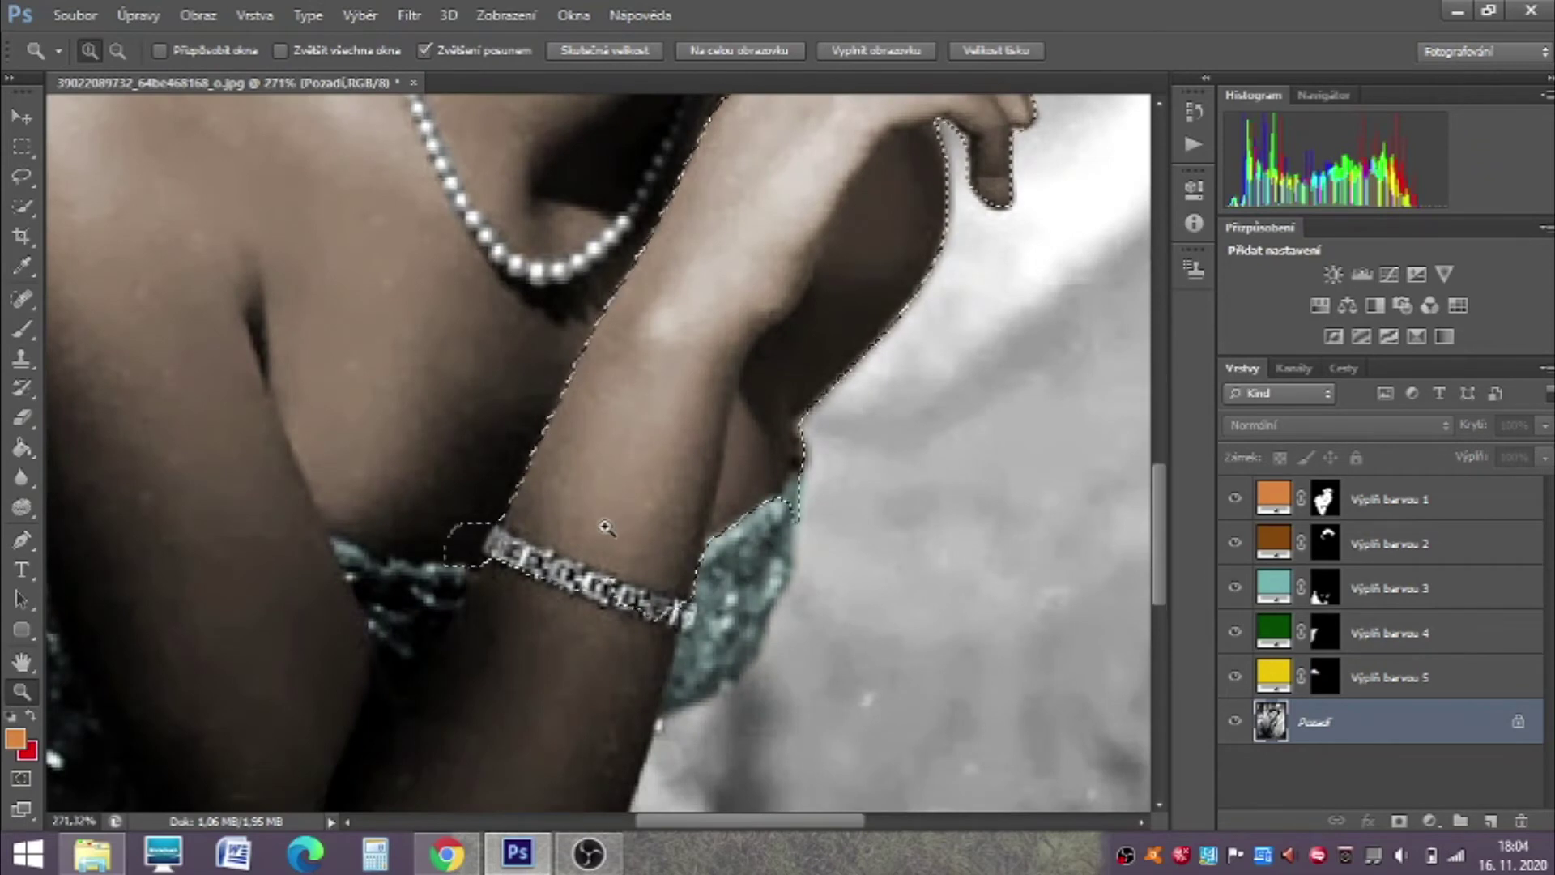
key("w")
left_click(465, 538, "alt")
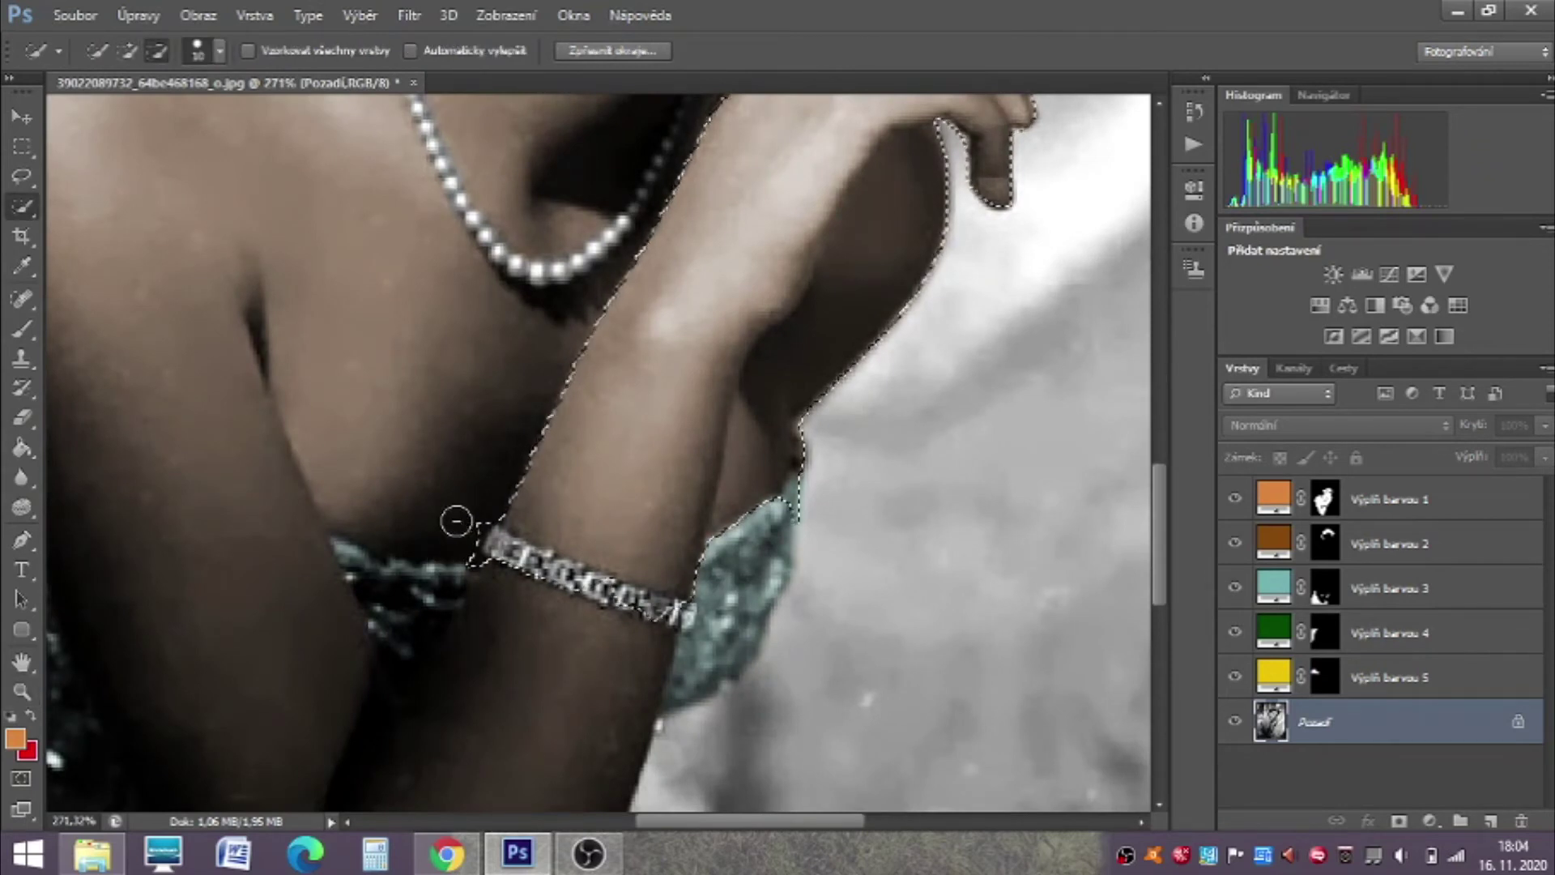
left_click(461, 560, "alt")
mouse_move(465, 521)
left_mouse_down()
mouse_move(491, 486)
mouse_move(758, 551)
left_mouse_up()
mouse_move(628, 584)
left_mouse_down()
mouse_move(670, 608)
mouse_move(663, 562)
mouse_move(512, 512)
left_mouse_up()
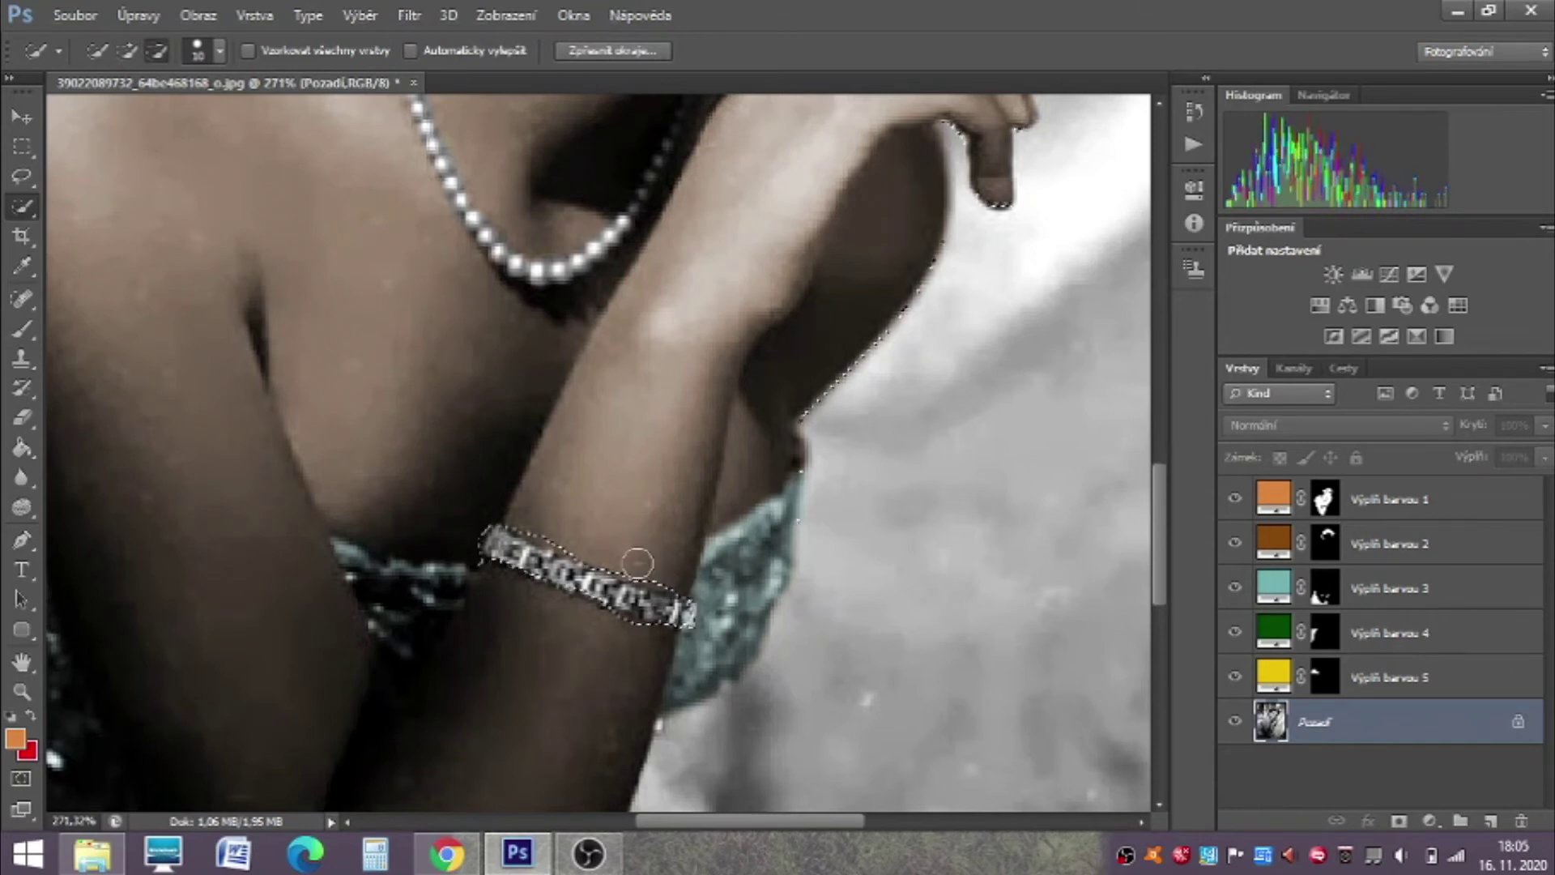
left_click_drag(974, 160, 792, 518)
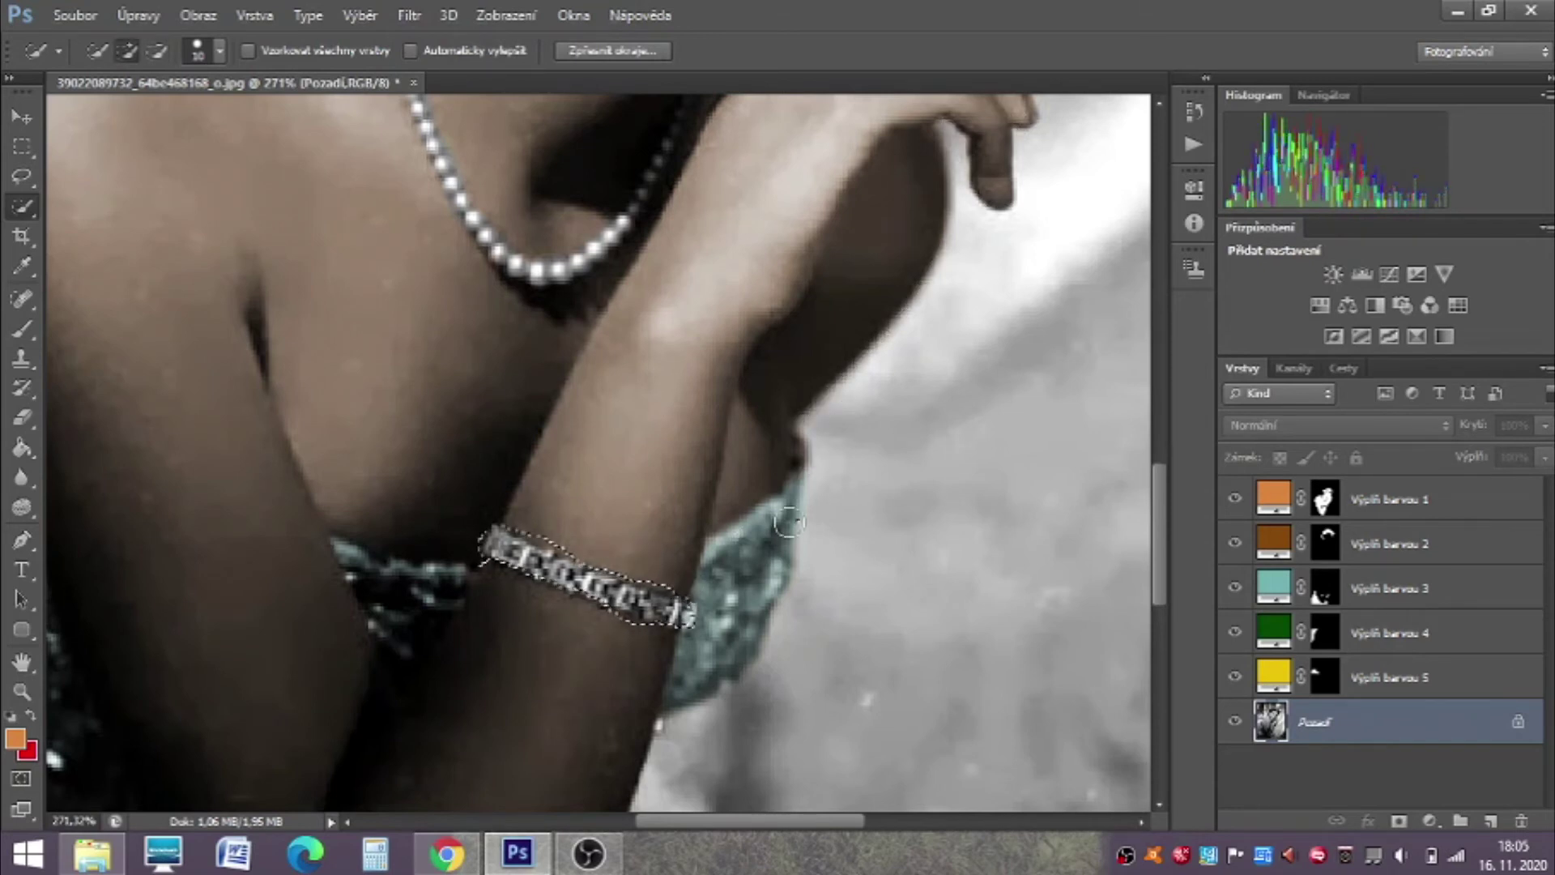
Step: Fill the bracelet selection with a near-white solid color layer, color f4f4f4
left_click(1430, 820)
left_click(1399, 320)
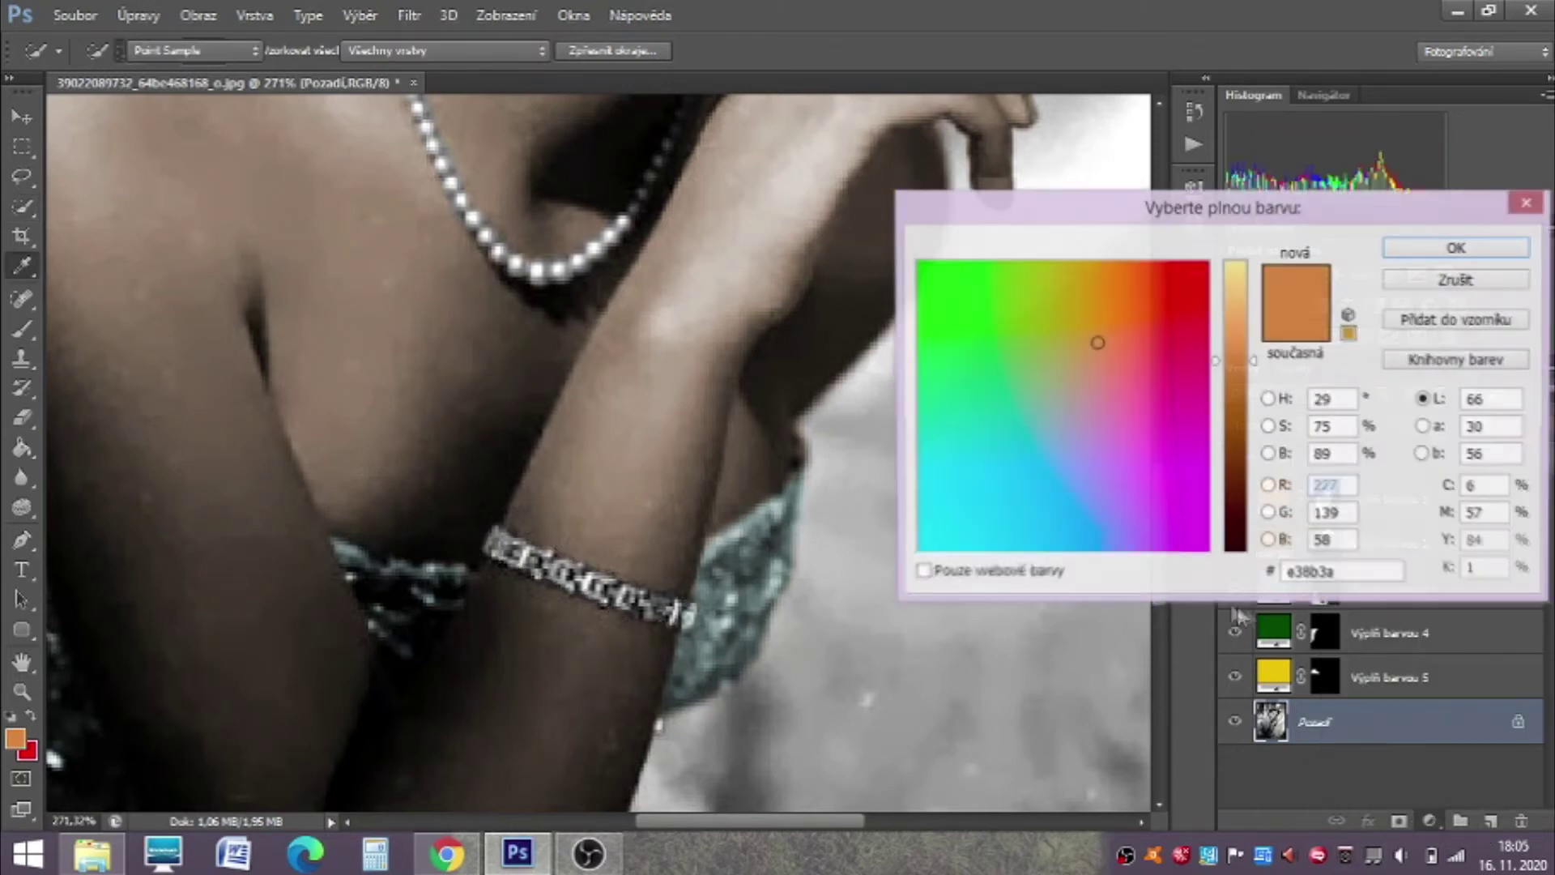
type("00")
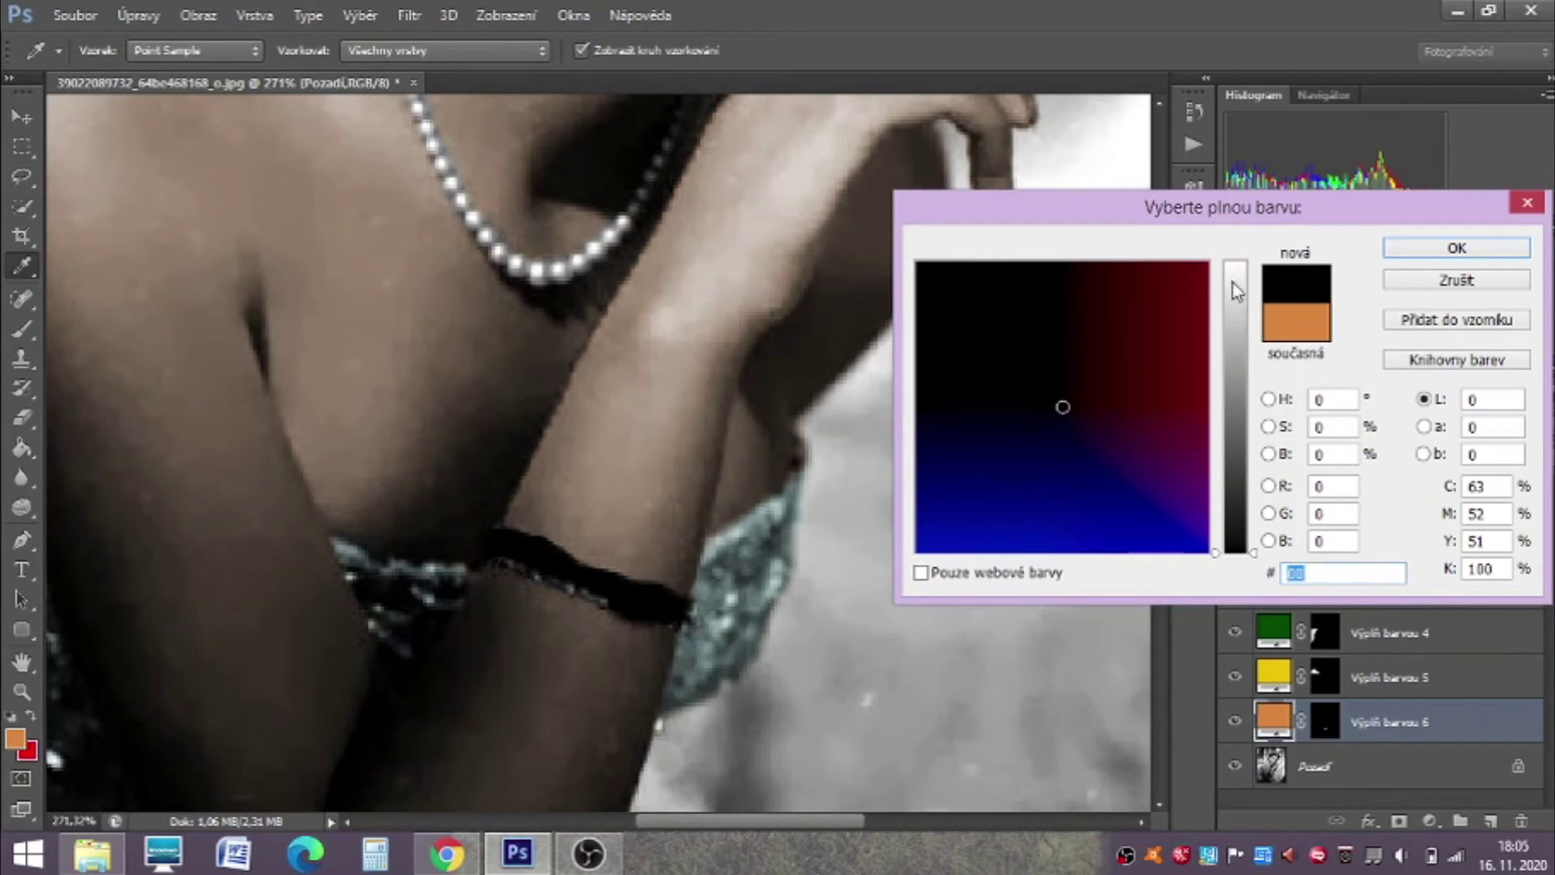
left_click(1233, 283)
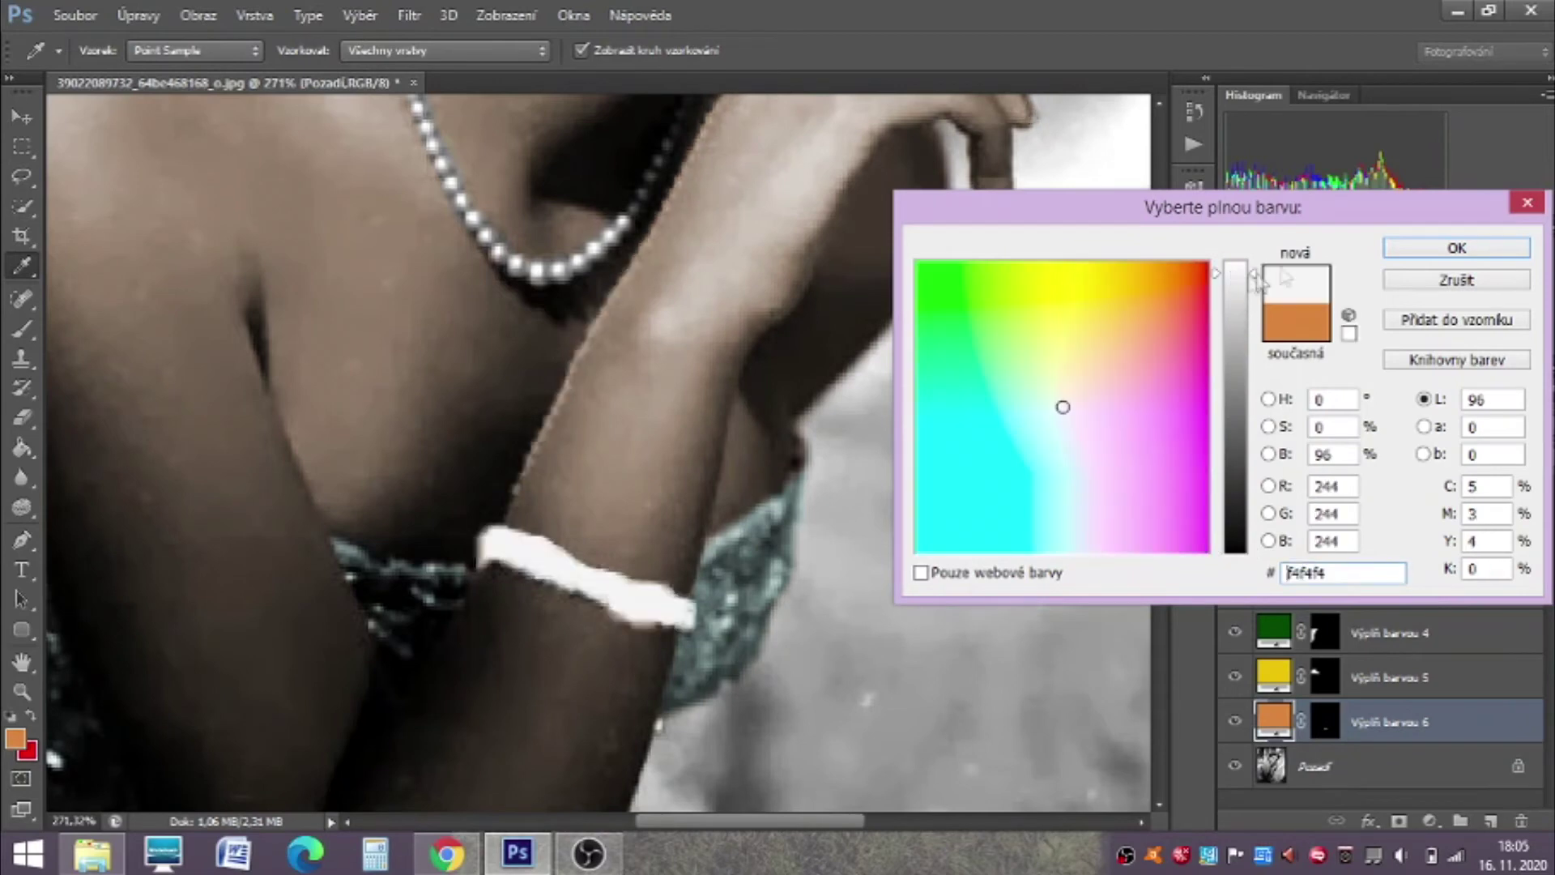
left_click(1457, 247)
Step: Blend the white bracelet fill layer in Overlay (Překrýt) mode at 48% opacity
left_click(1390, 425)
left_click(1406, 342)
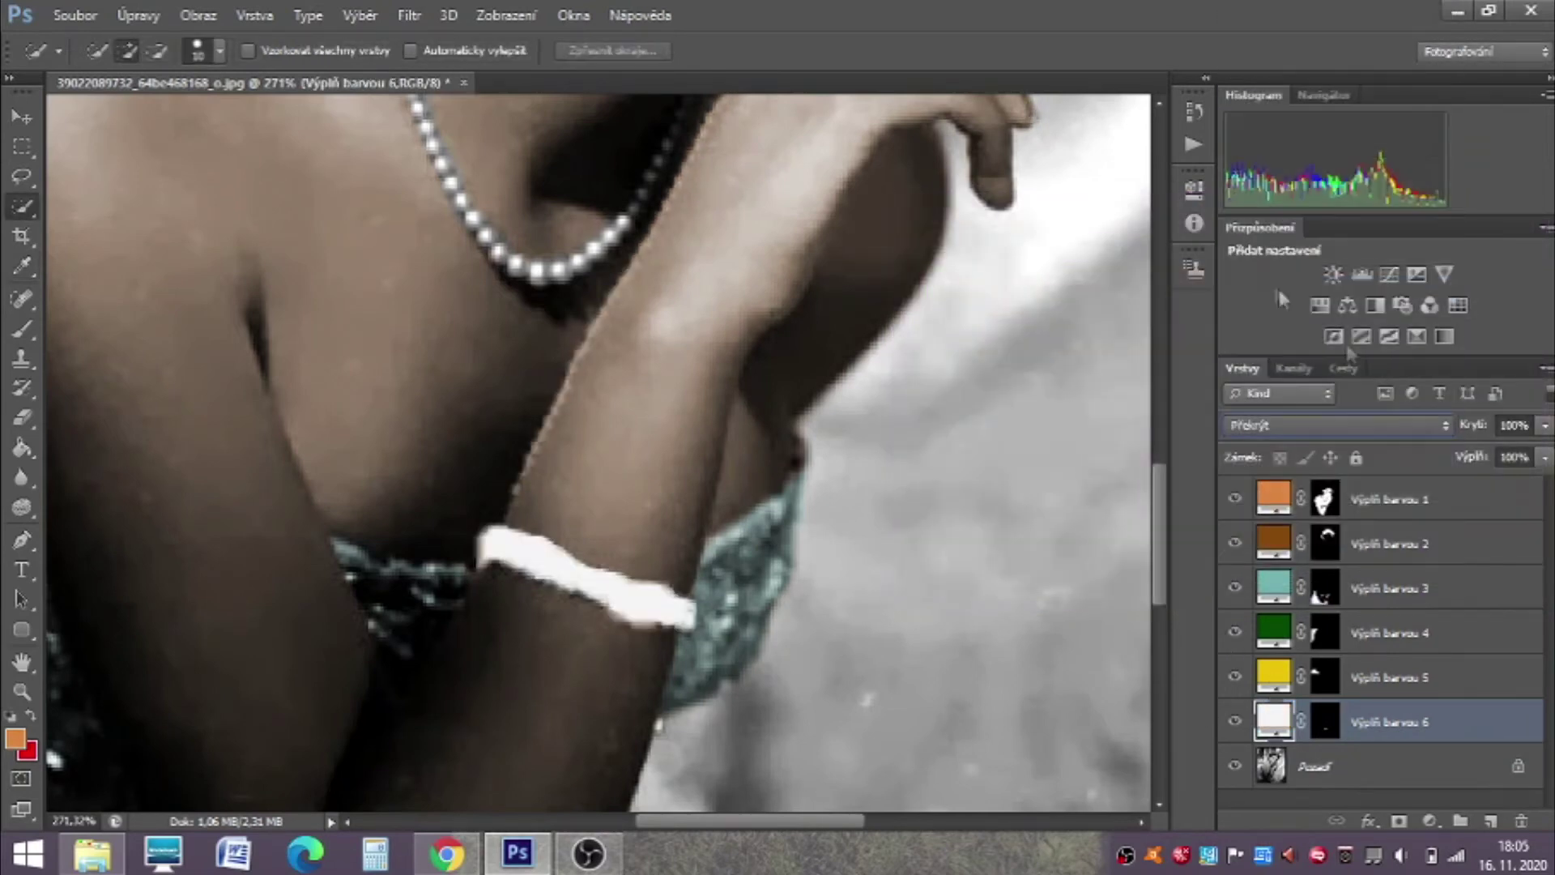
left_click(1545, 424)
left_click_drag(1485, 463, 1479, 463)
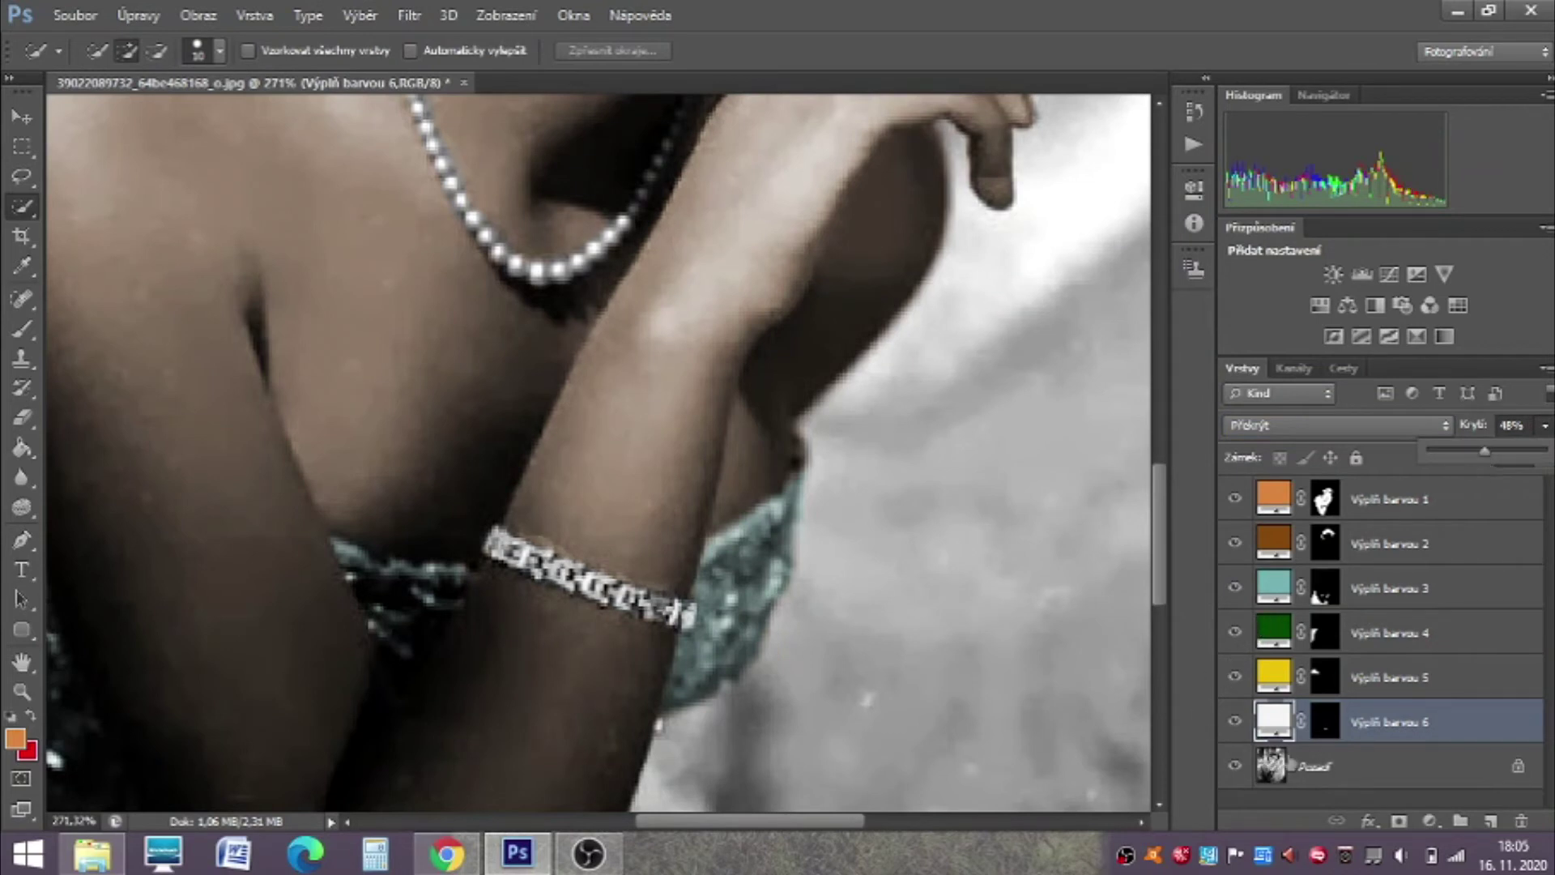
Step: Paint white over the earring on the white fill layer's mask and set the layer's opacity to 37%
left_click(1325, 722)
key("d")
left_click(22, 329)
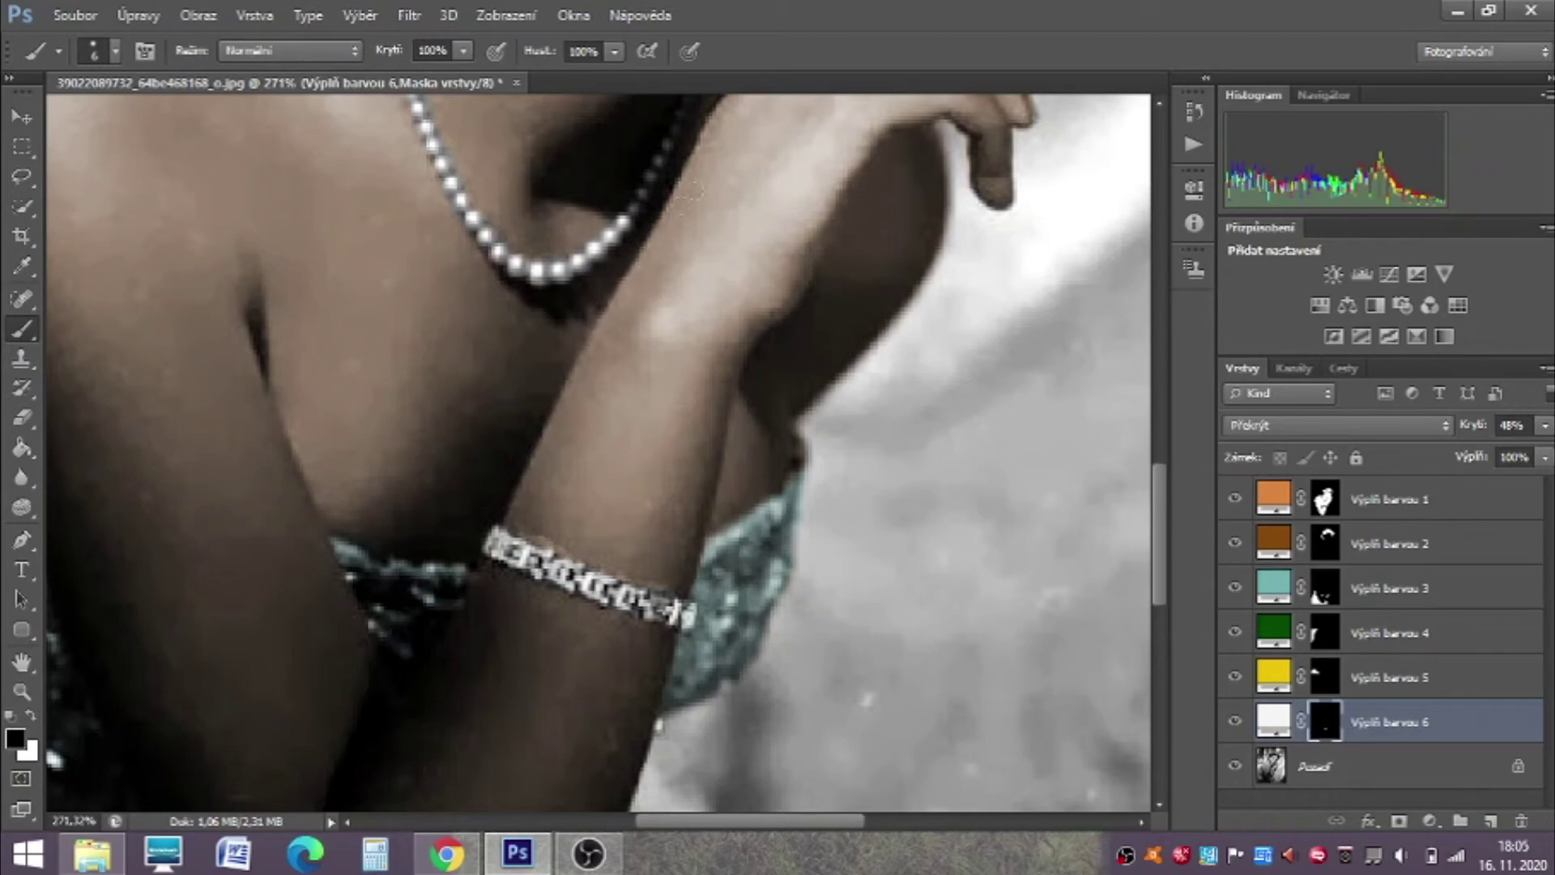
left_click_drag(1164, 536, 1173, 447)
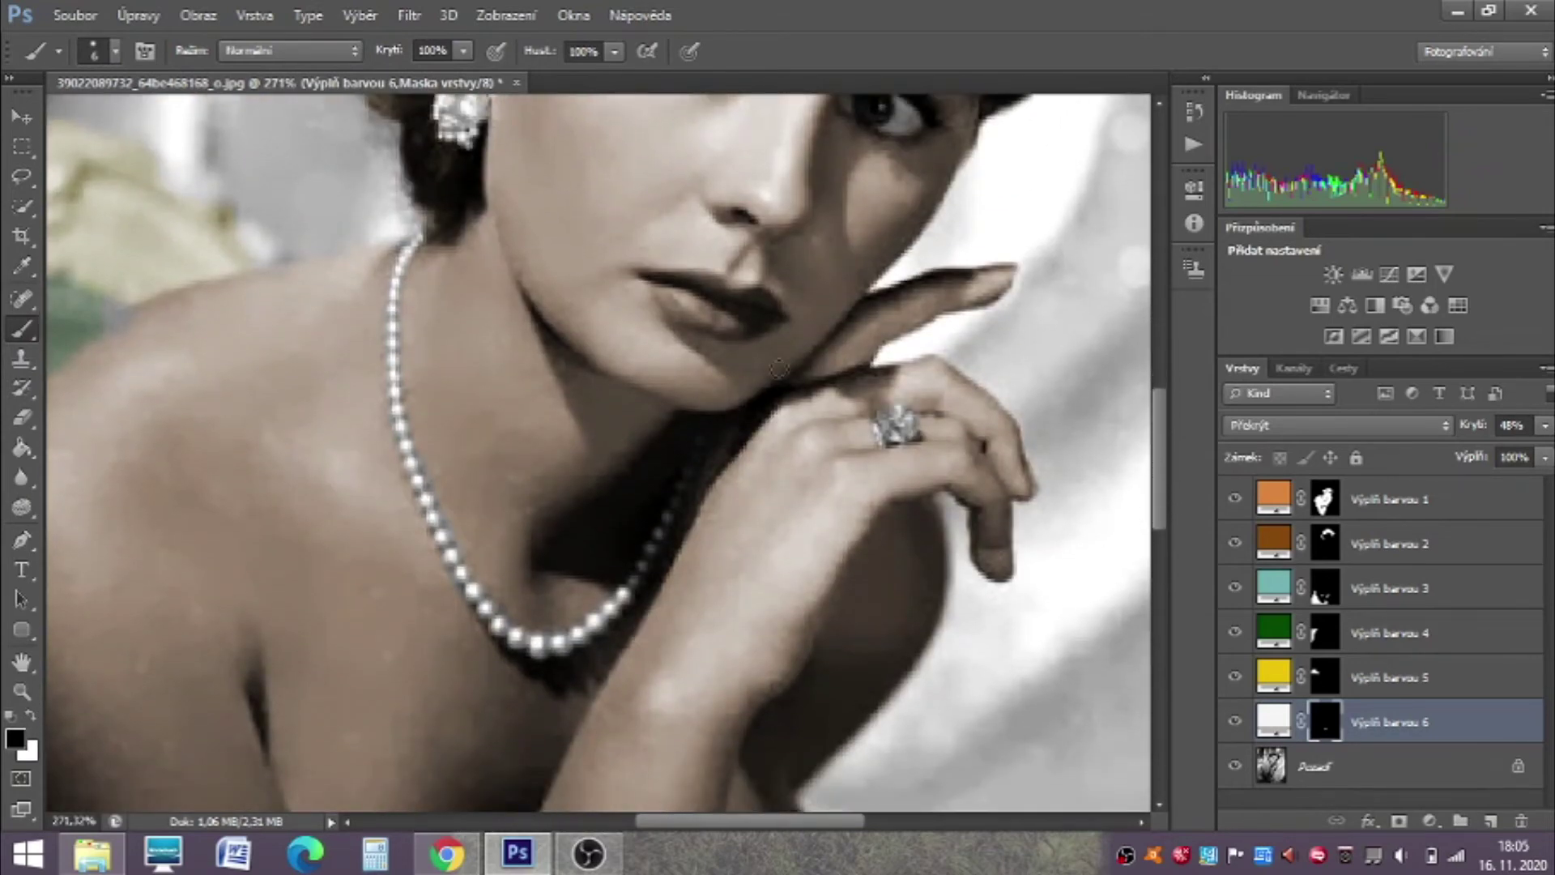
left_click(28, 717)
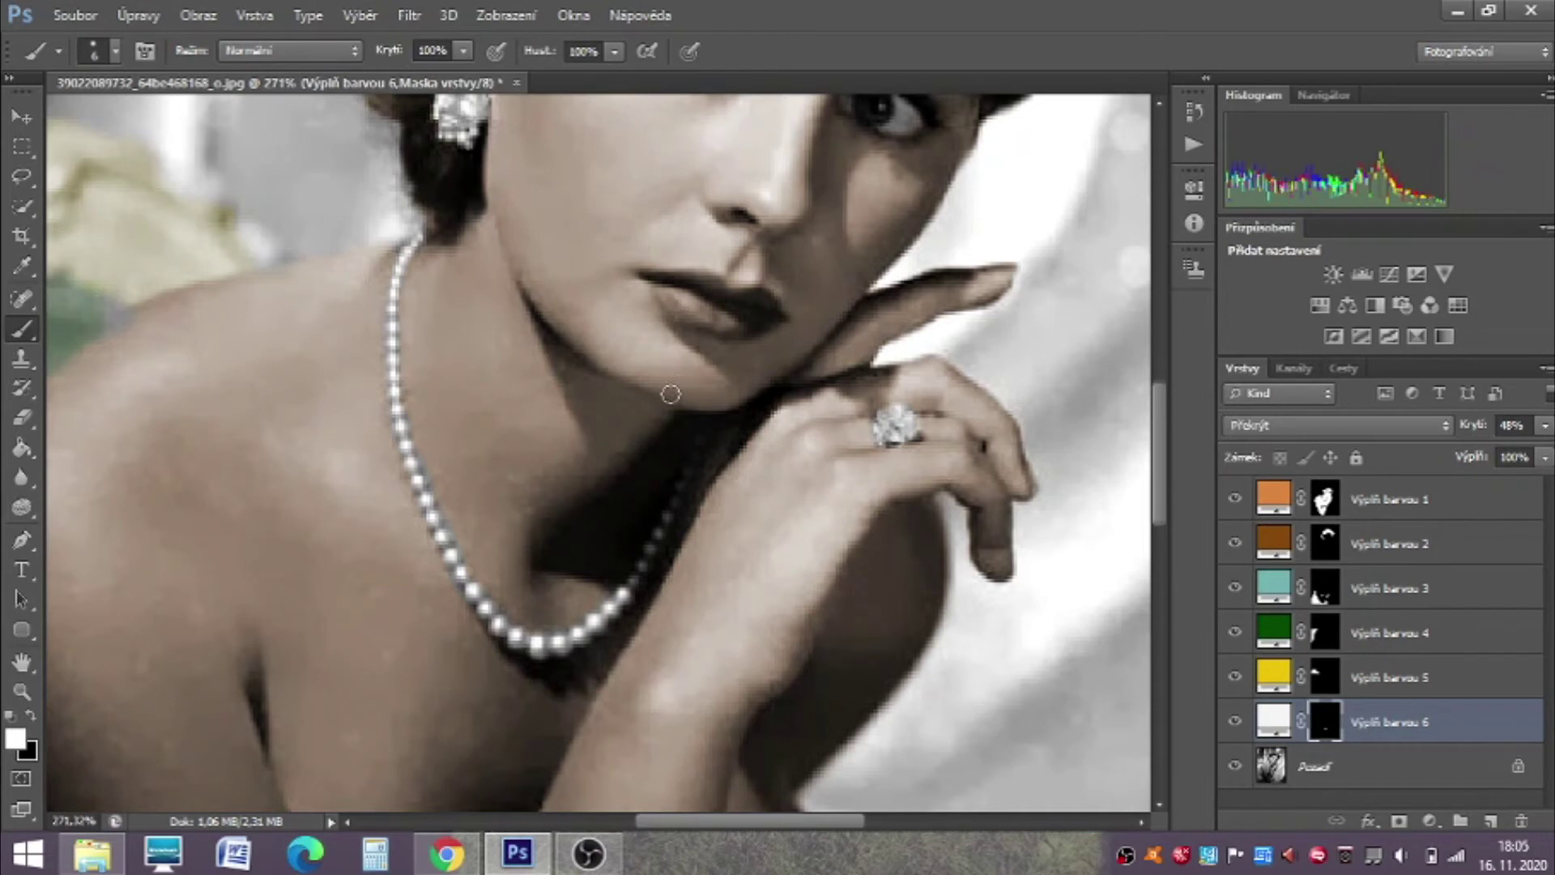
scroll(671, 394, "up", 2)
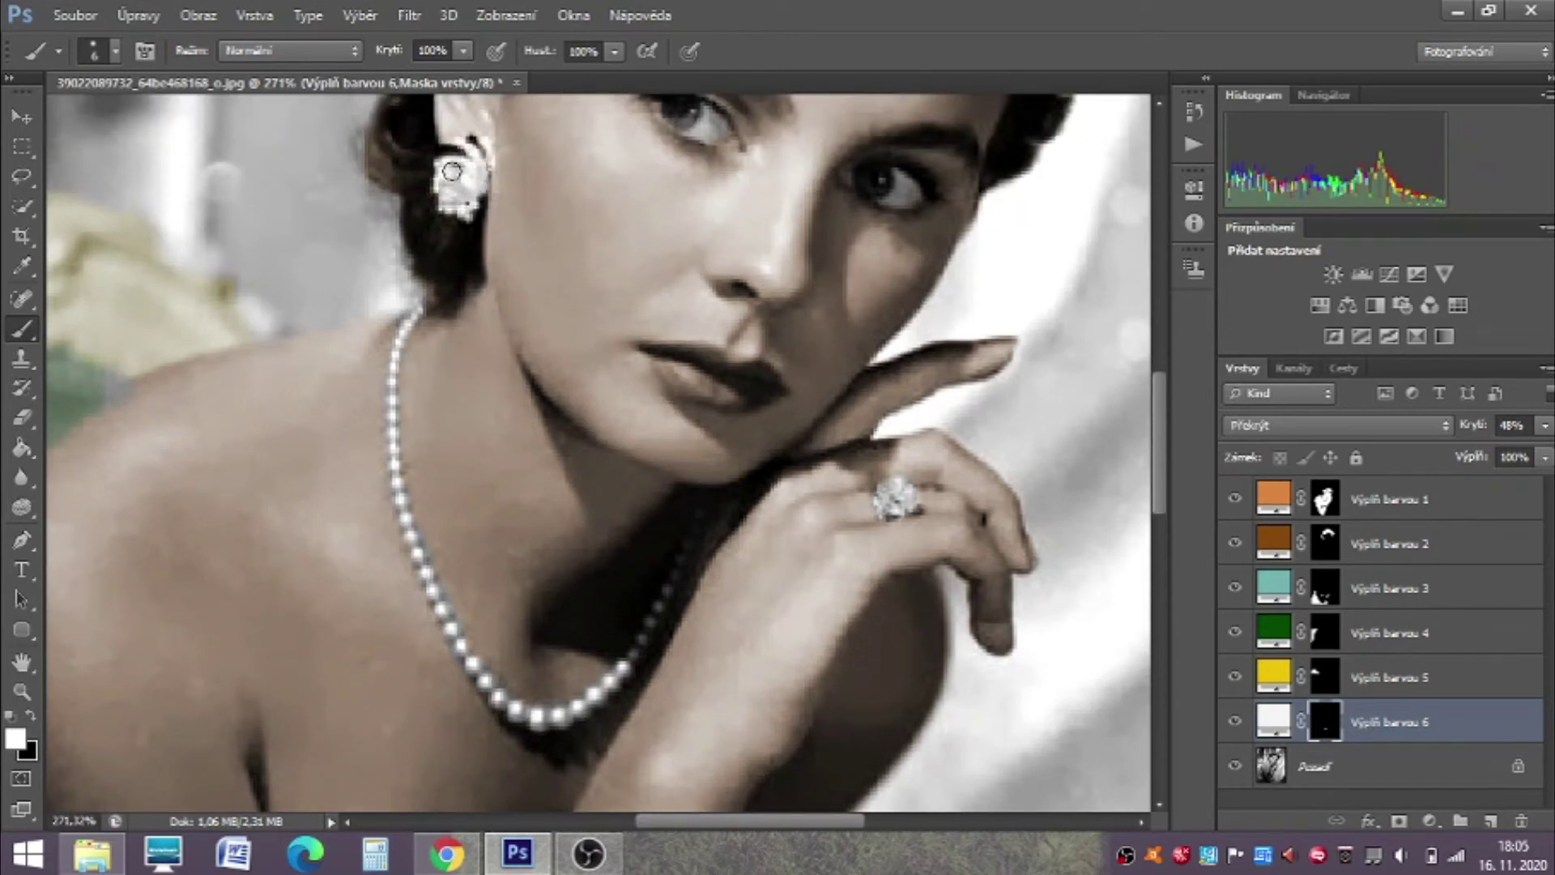
left_click(1545, 425)
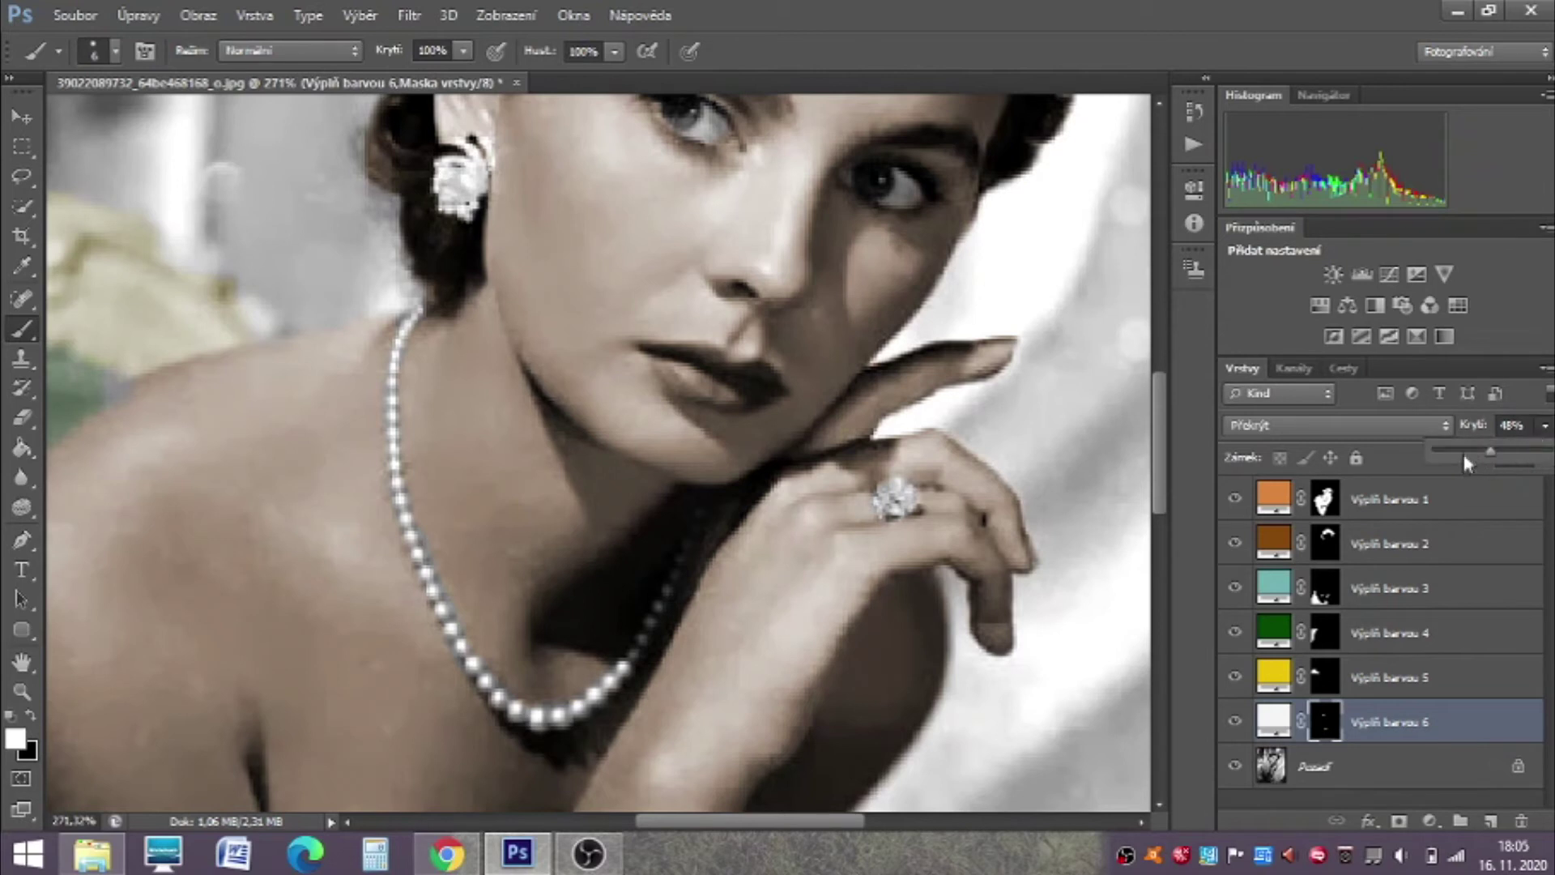
left_click_drag(1477, 454, 1474, 453)
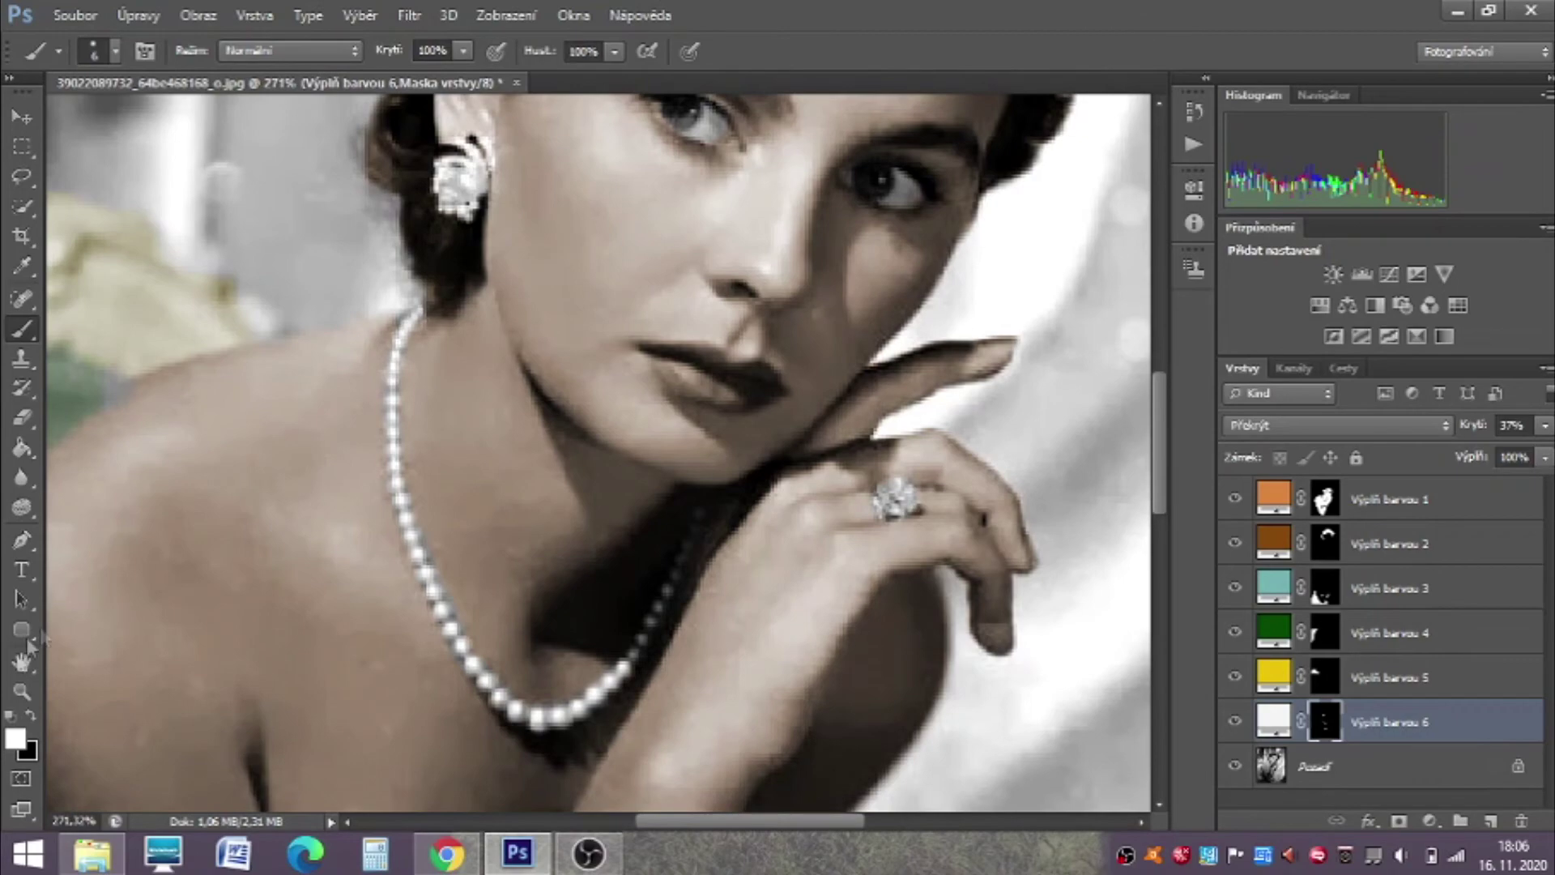
Step: Quick-select both irises on the background layer and subtract the excess area below the second eye
left_click(22, 691)
left_click_drag(712, 660, 635, 616)
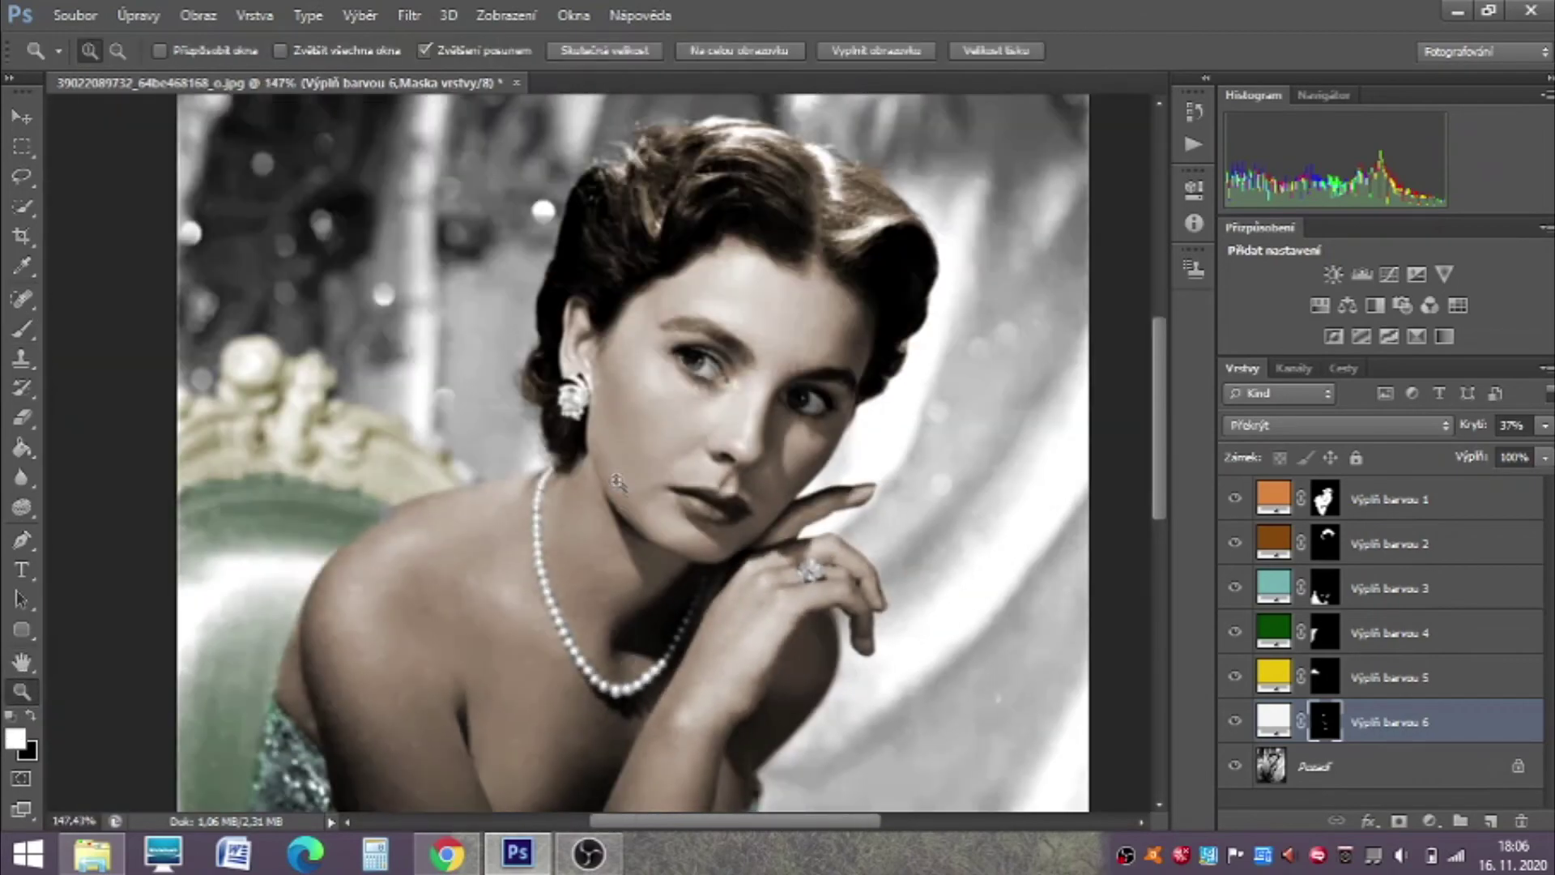
mouse_move(721, 316)
left_mouse_down()
mouse_move(850, 358)
mouse_move(809, 347)
left_mouse_up()
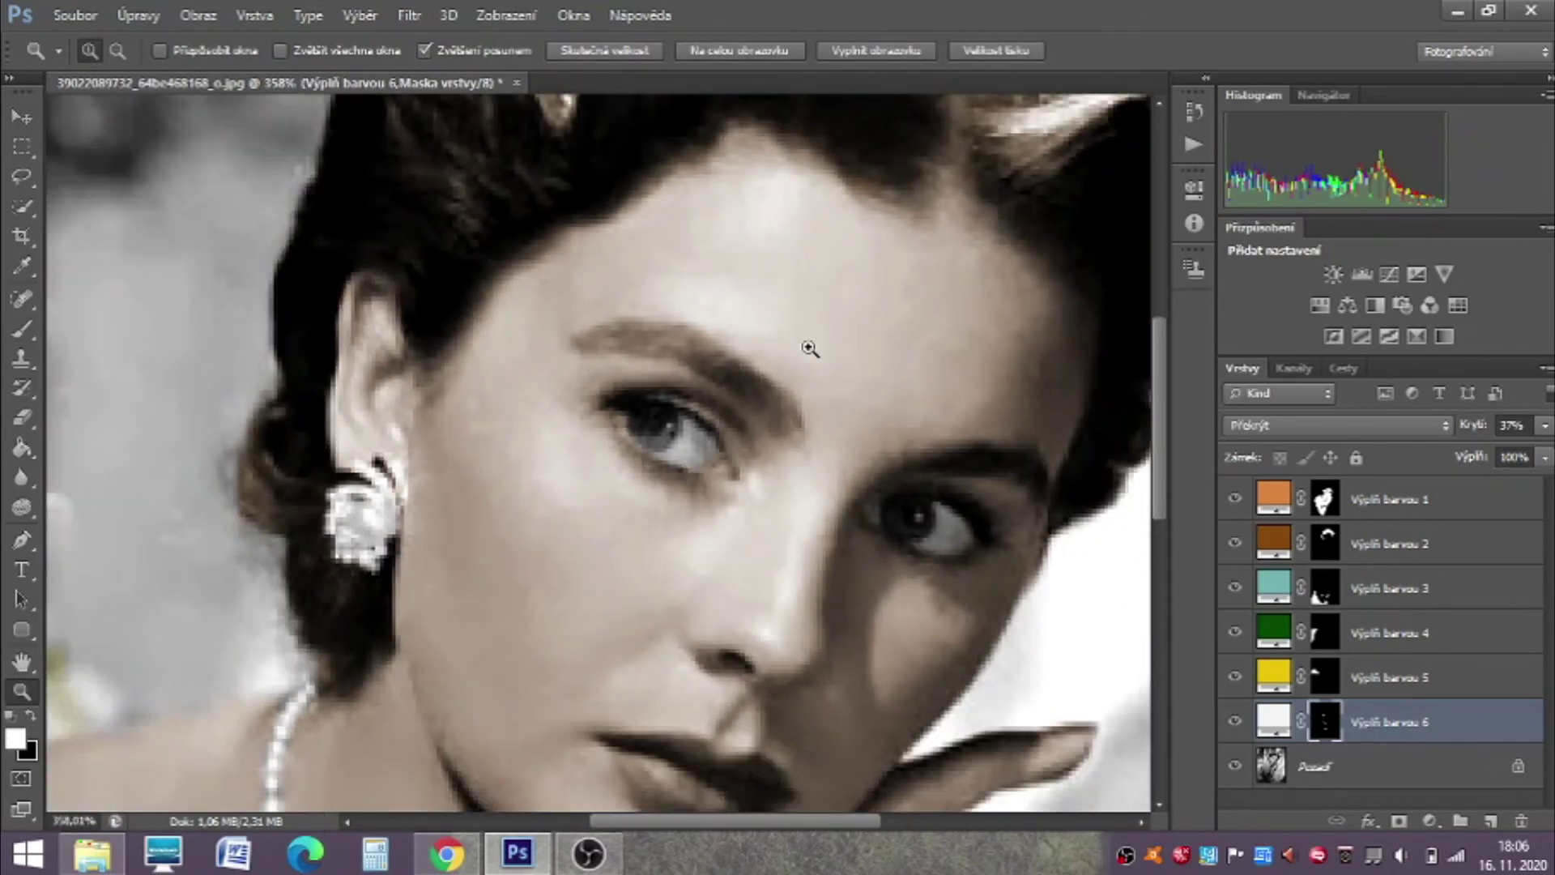
key("w")
left_click(1369, 768)
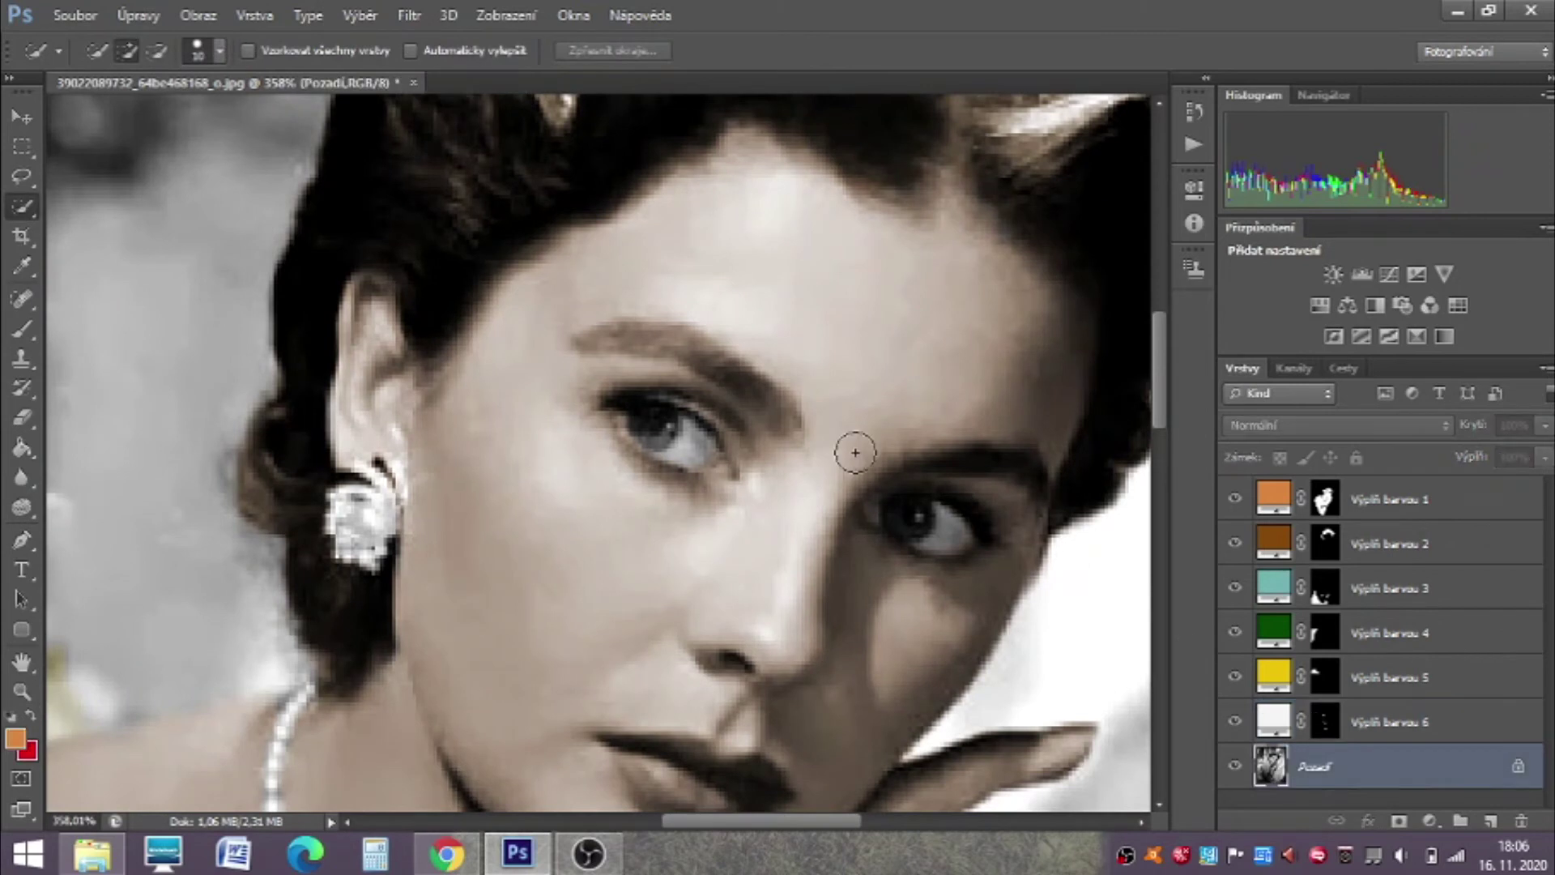
left_click(909, 523)
mouse_move(668, 455)
left_mouse_down()
mouse_move(590, 426)
mouse_move(581, 400)
mouse_move(685, 374)
left_mouse_up()
left_click_drag(903, 566, 923, 566, "alt")
Step: Fill the iris selection with a solid color layer in green
left_click(1430, 821)
left_click(1450, 326)
left_click_drag(1038, 361, 993, 347)
left_click_drag(1243, 374, 1233, 441)
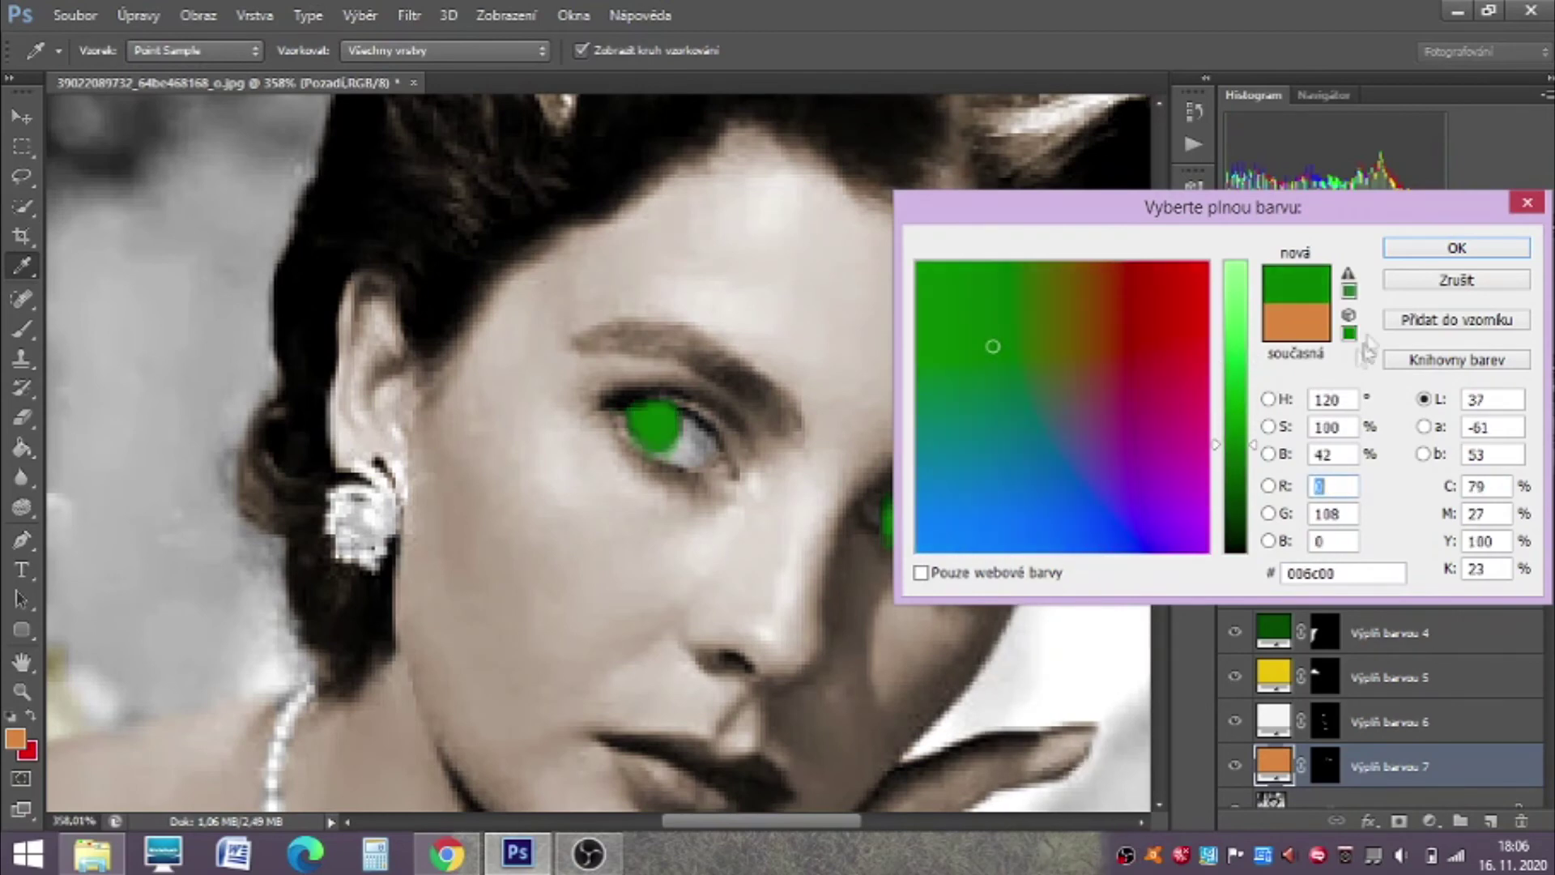
left_click(1412, 251)
Step: Blend the green iris fill layer in Overlay (Překrýt) mode at 29% opacity
left_click(1324, 426)
left_click(1333, 301)
left_click(1546, 425)
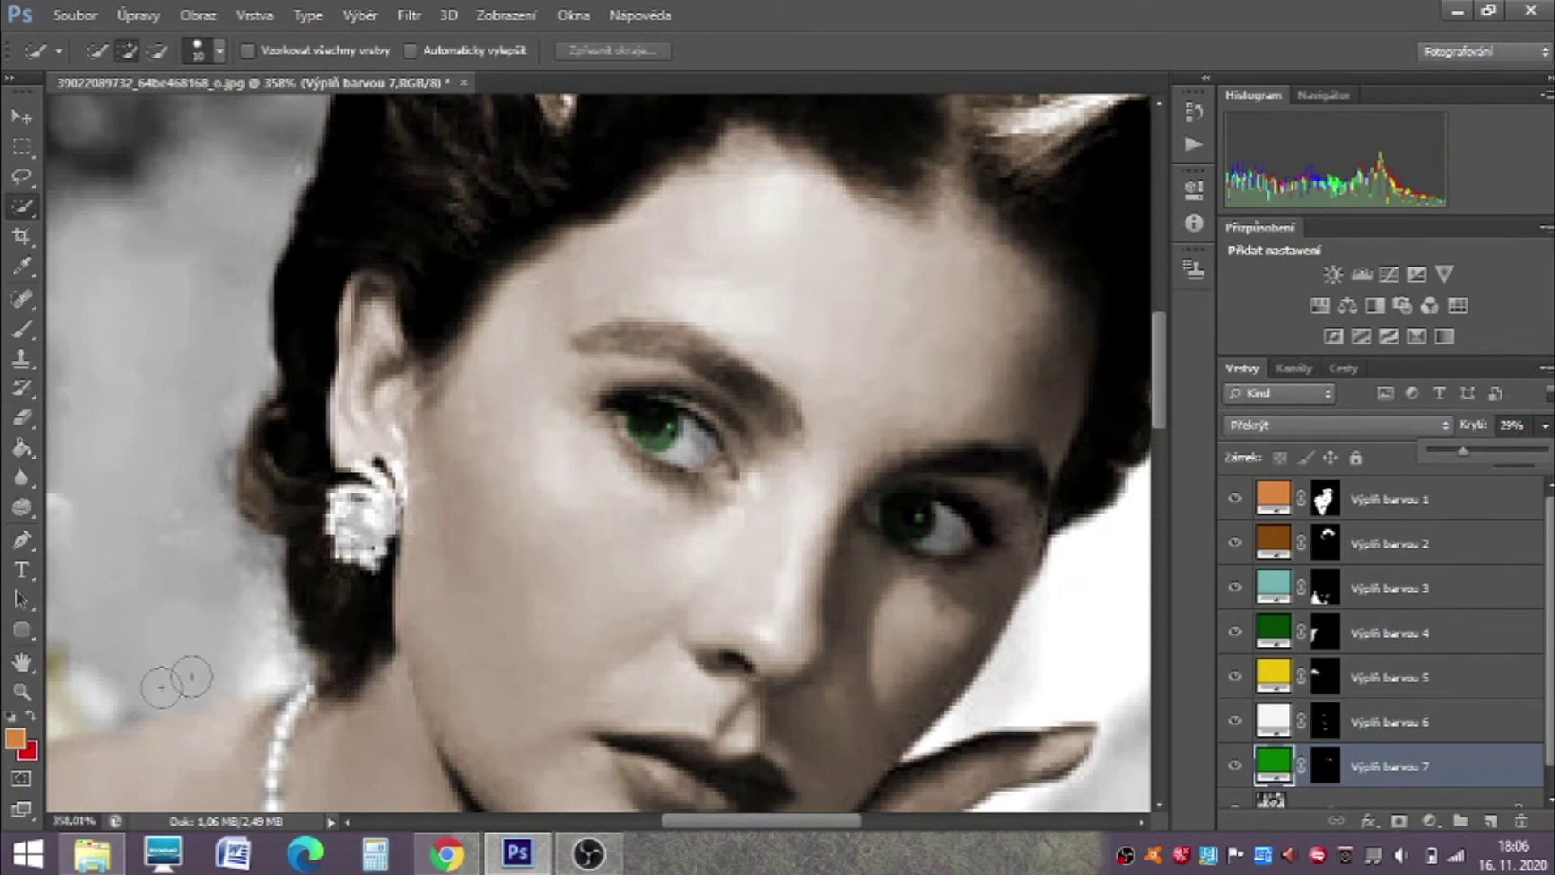
Step: Flatten all layers into the background and add a new empty layer above it
scroll(445, 612, "down", 5)
right_click(1289, 767)
left_click(1335, 687)
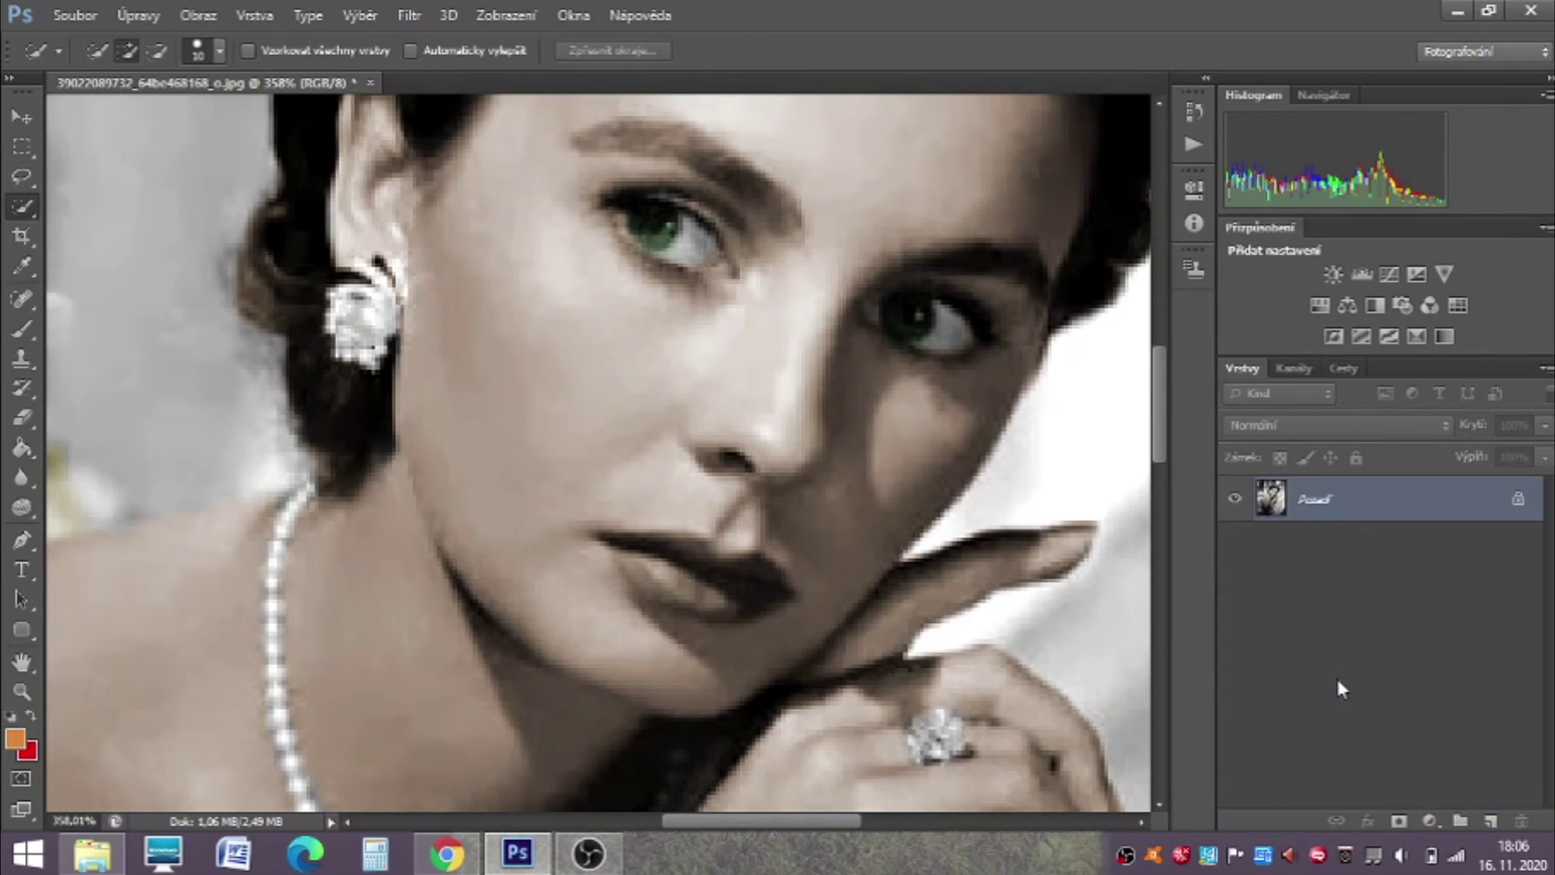
key("ctrl+shift+n")
key("Return")
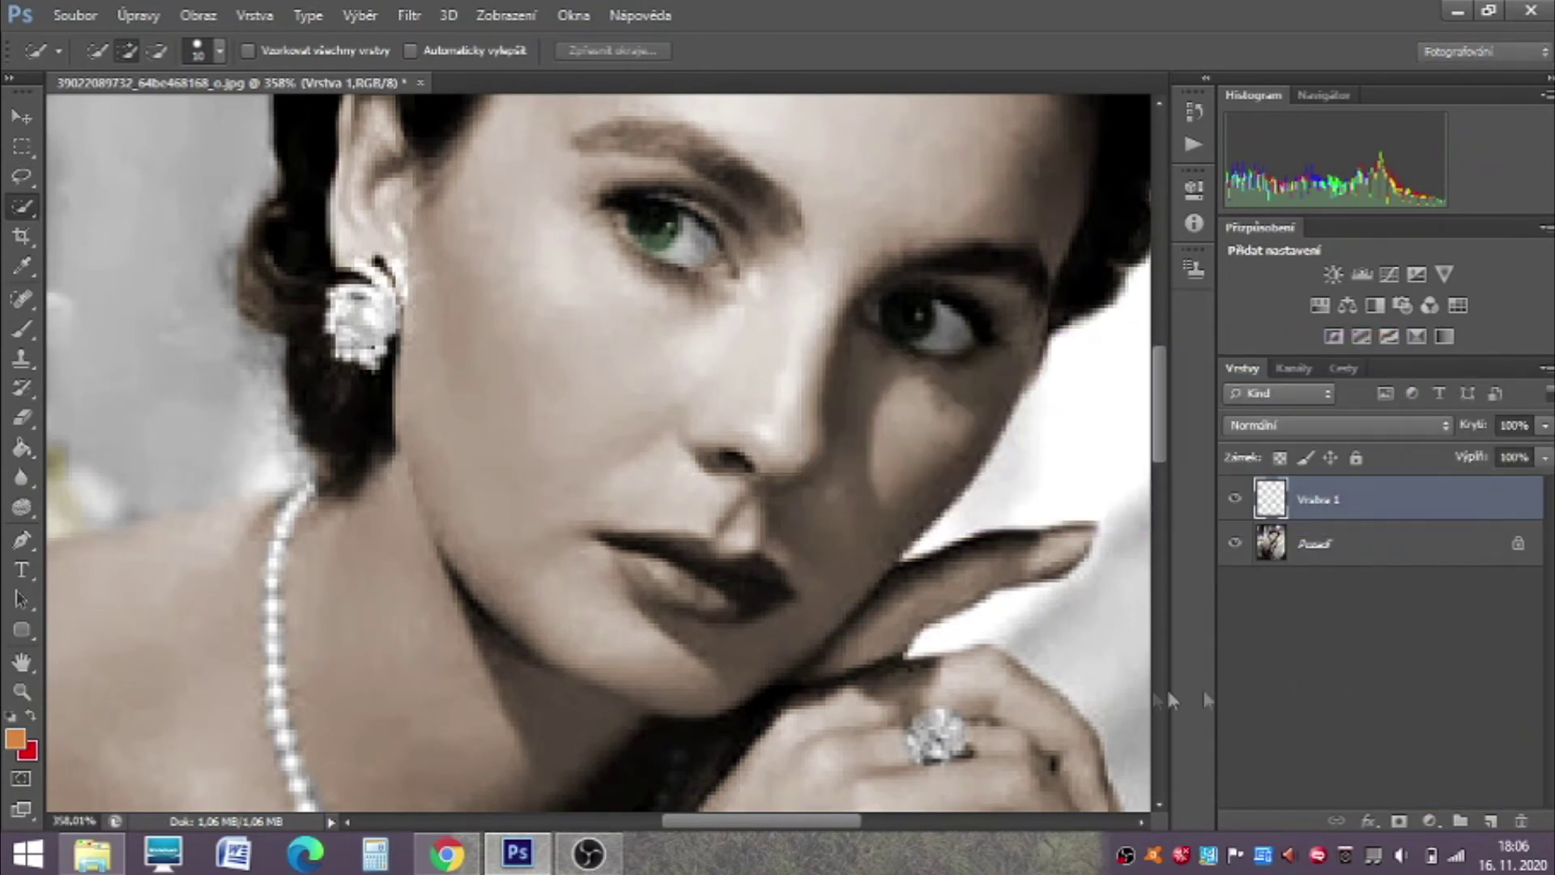
Step: Paint the woman's upper and lower lips solid red with the Brush on the new layer
left_click(22, 329)
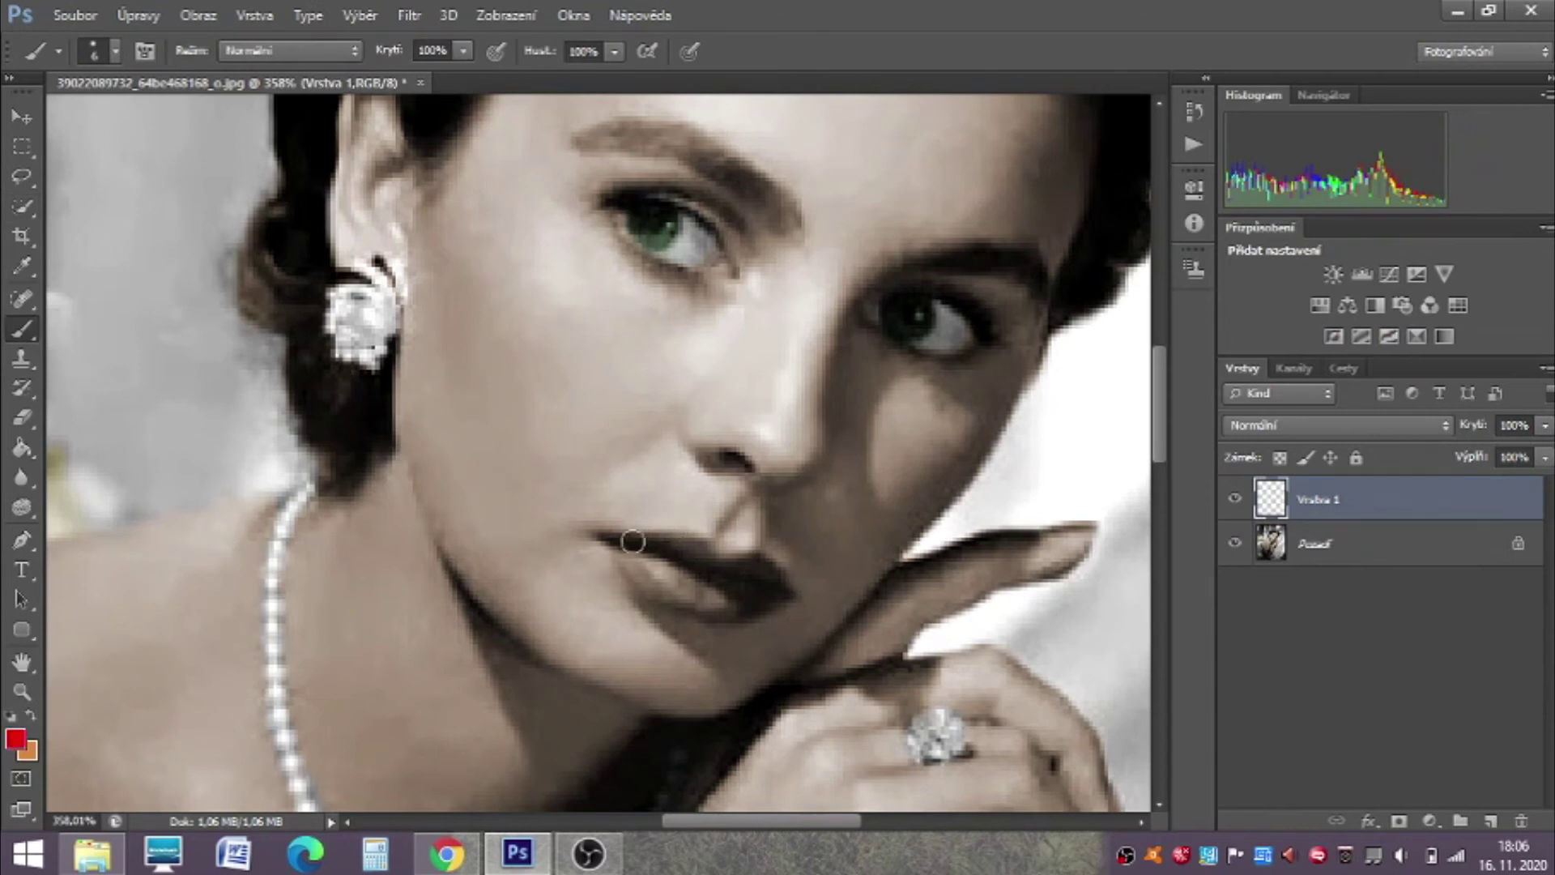
mouse_move(640, 556)
left_mouse_down()
mouse_move(682, 595)
mouse_move(773, 595)
left_mouse_up()
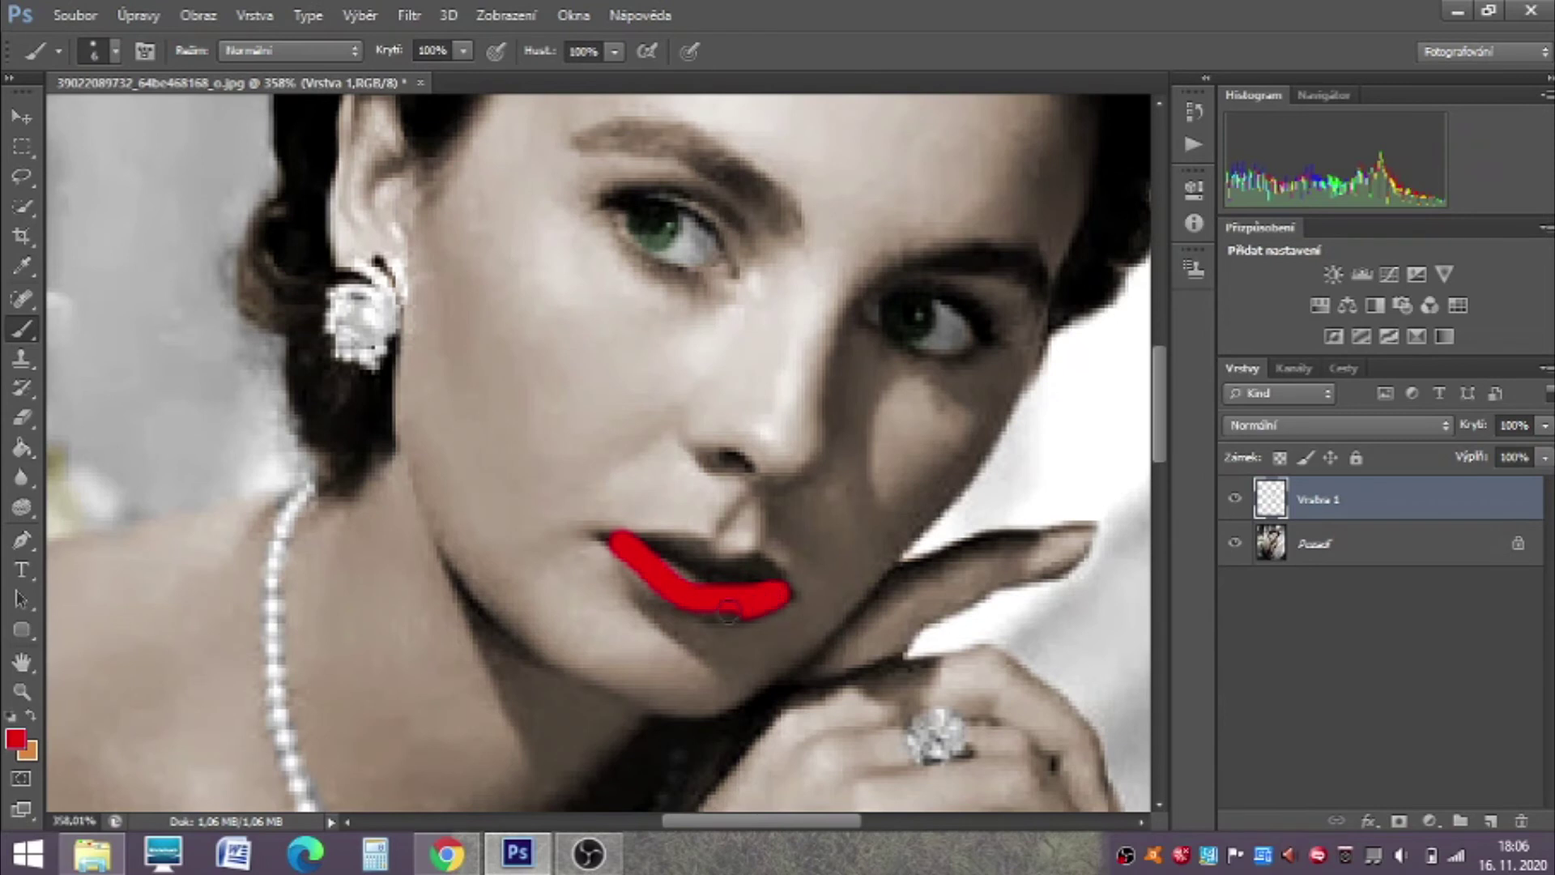
mouse_move(756, 560)
left_mouse_down()
mouse_move(780, 588)
mouse_move(649, 550)
left_mouse_up()
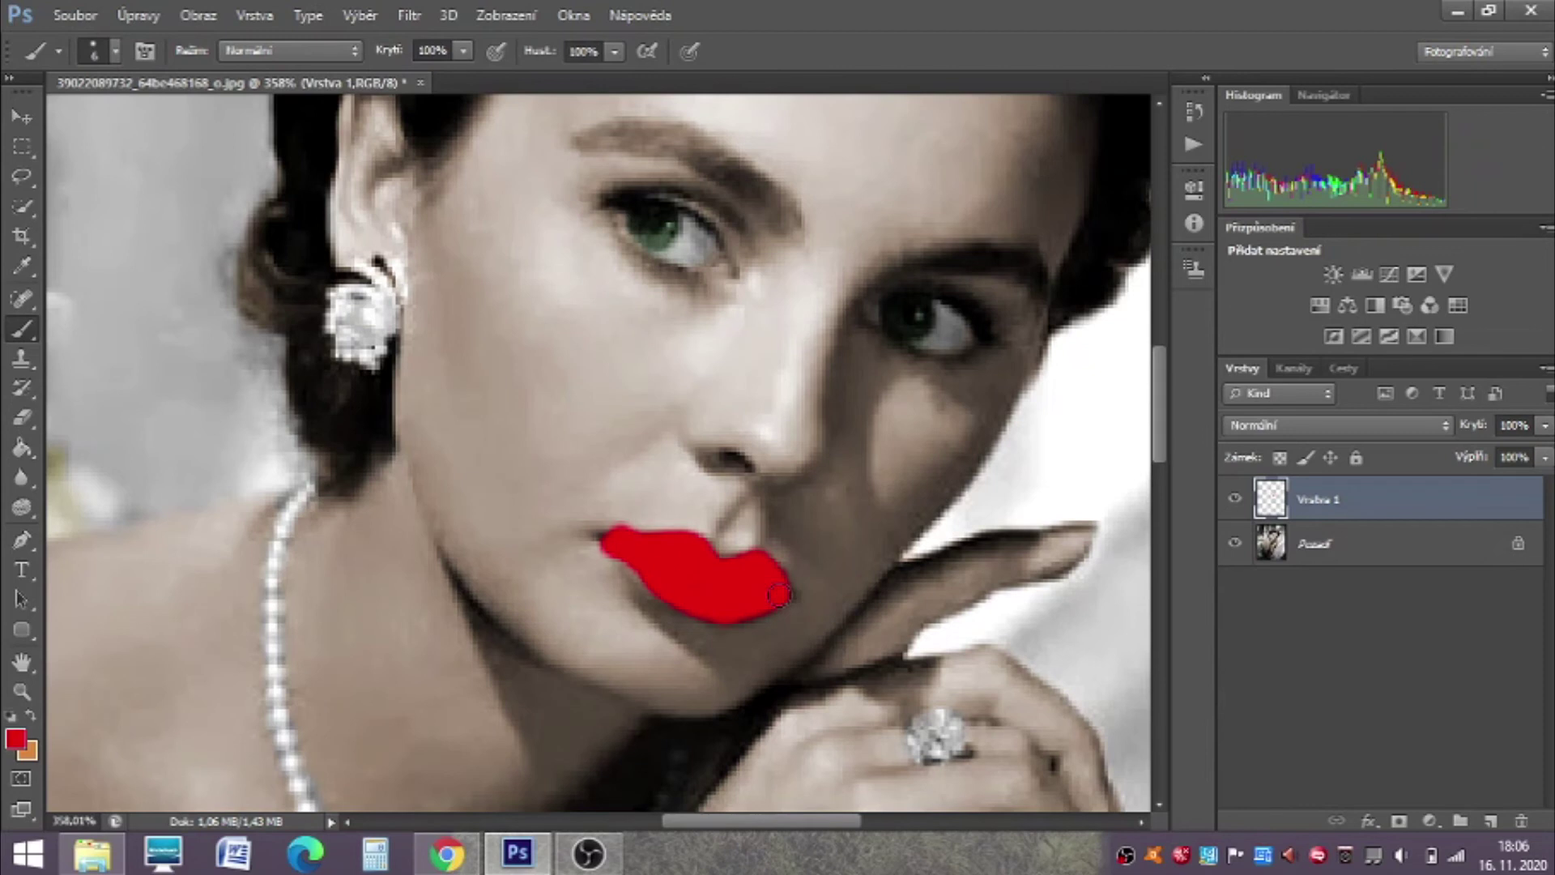
Step: Blend the red lip layer in Overlay (Překrýt) mode at 24% opacity
left_click(1255, 435)
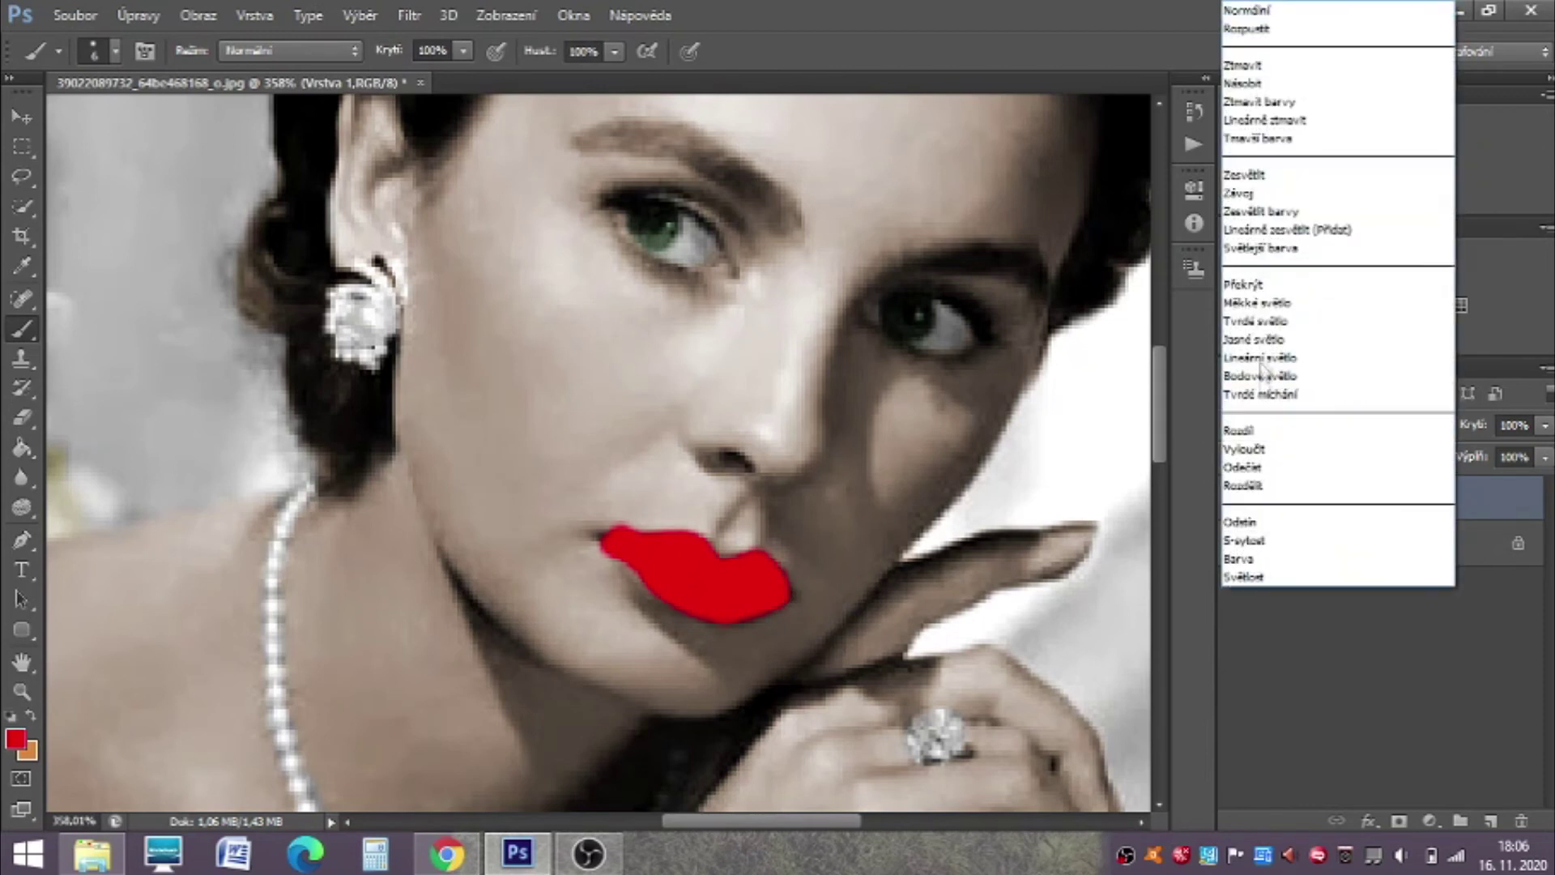
left_click(1260, 290)
left_click(1545, 425)
left_click_drag(1480, 455, 1458, 456)
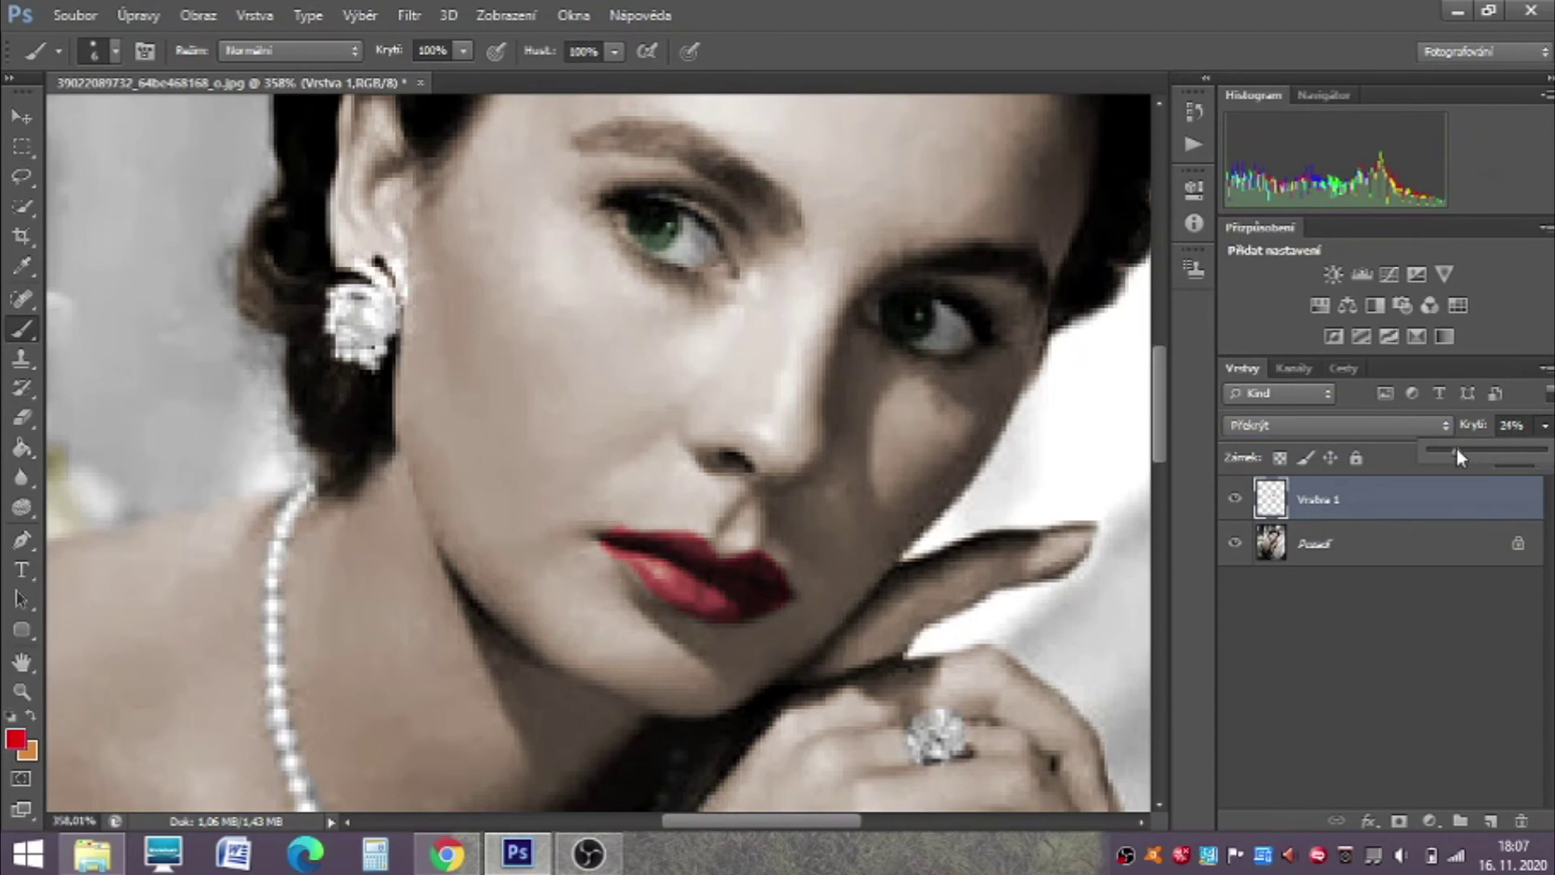
Step: Erase the excess red around the lips with a hard 9 px Eraser, and return to the Brush tool
left_click(22, 417)
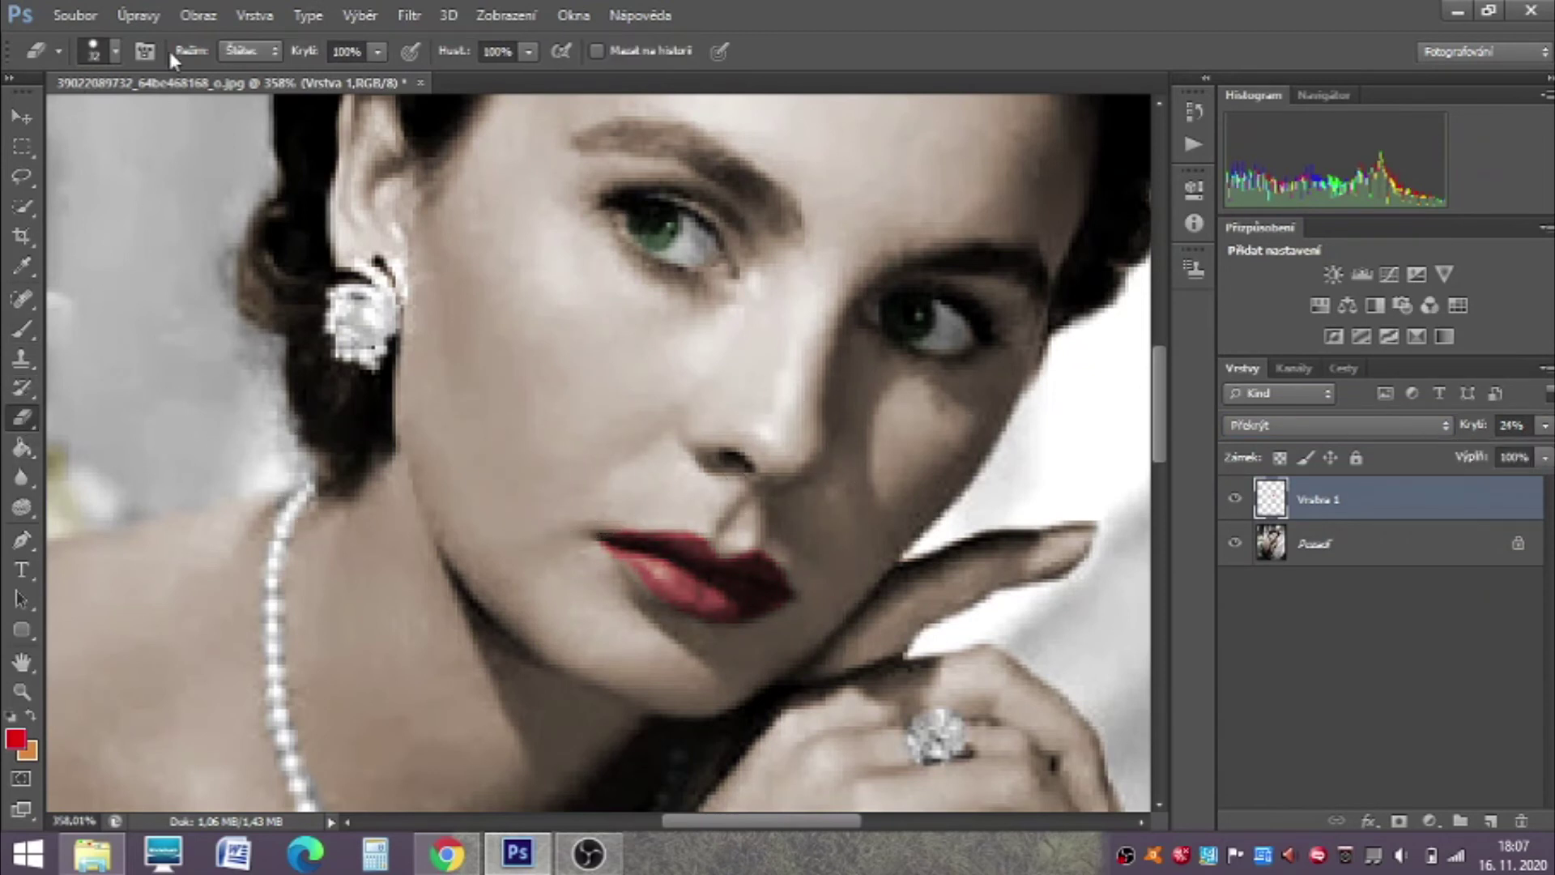
left_click(116, 51)
left_click_drag(68, 123, 54, 124)
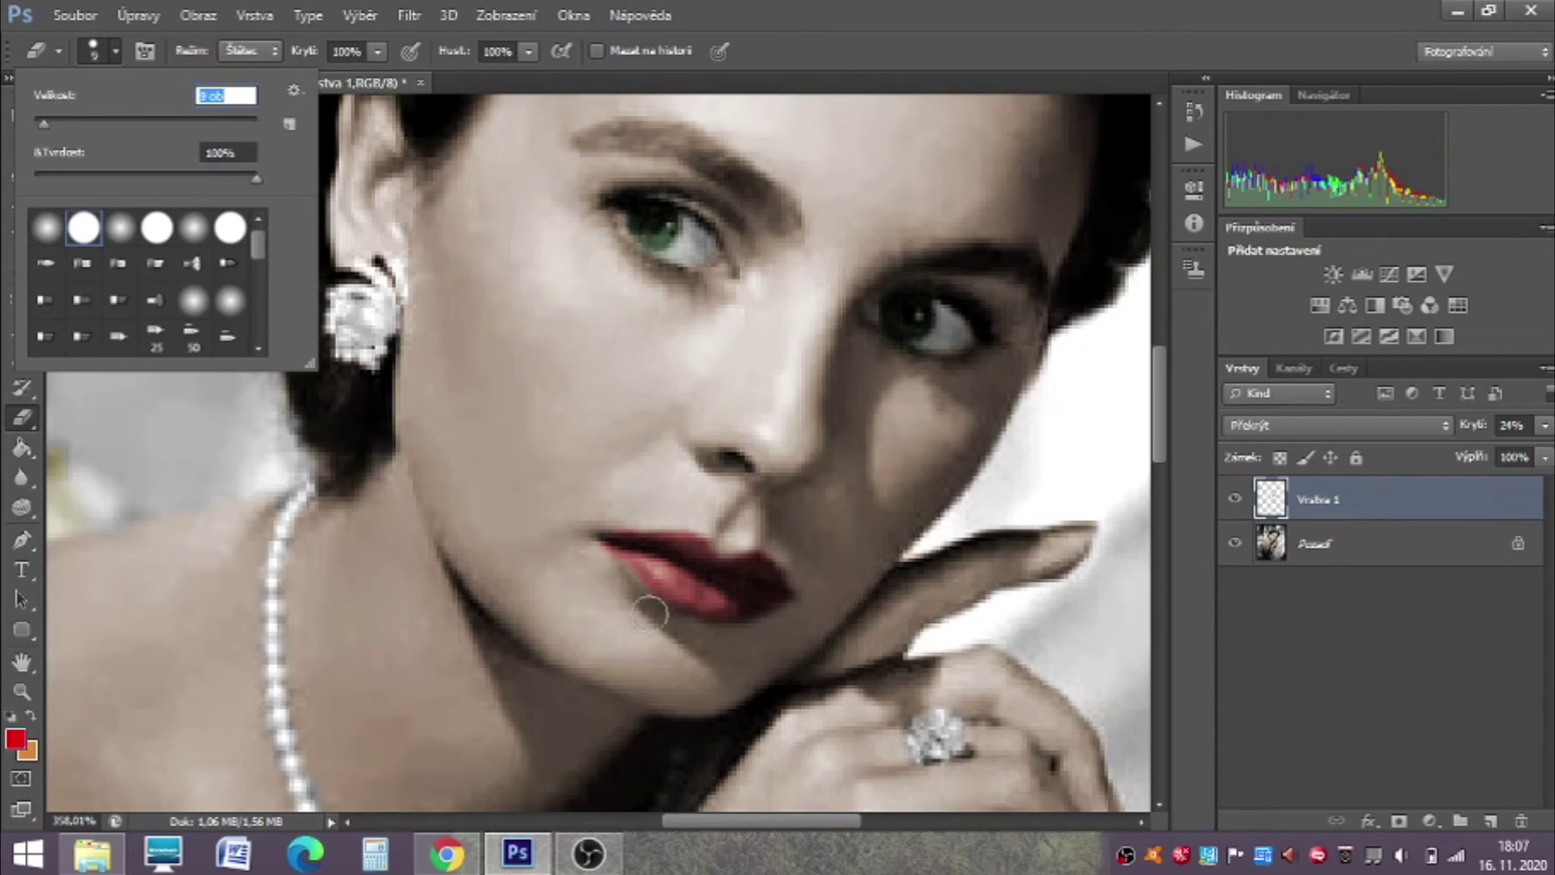
key("Return")
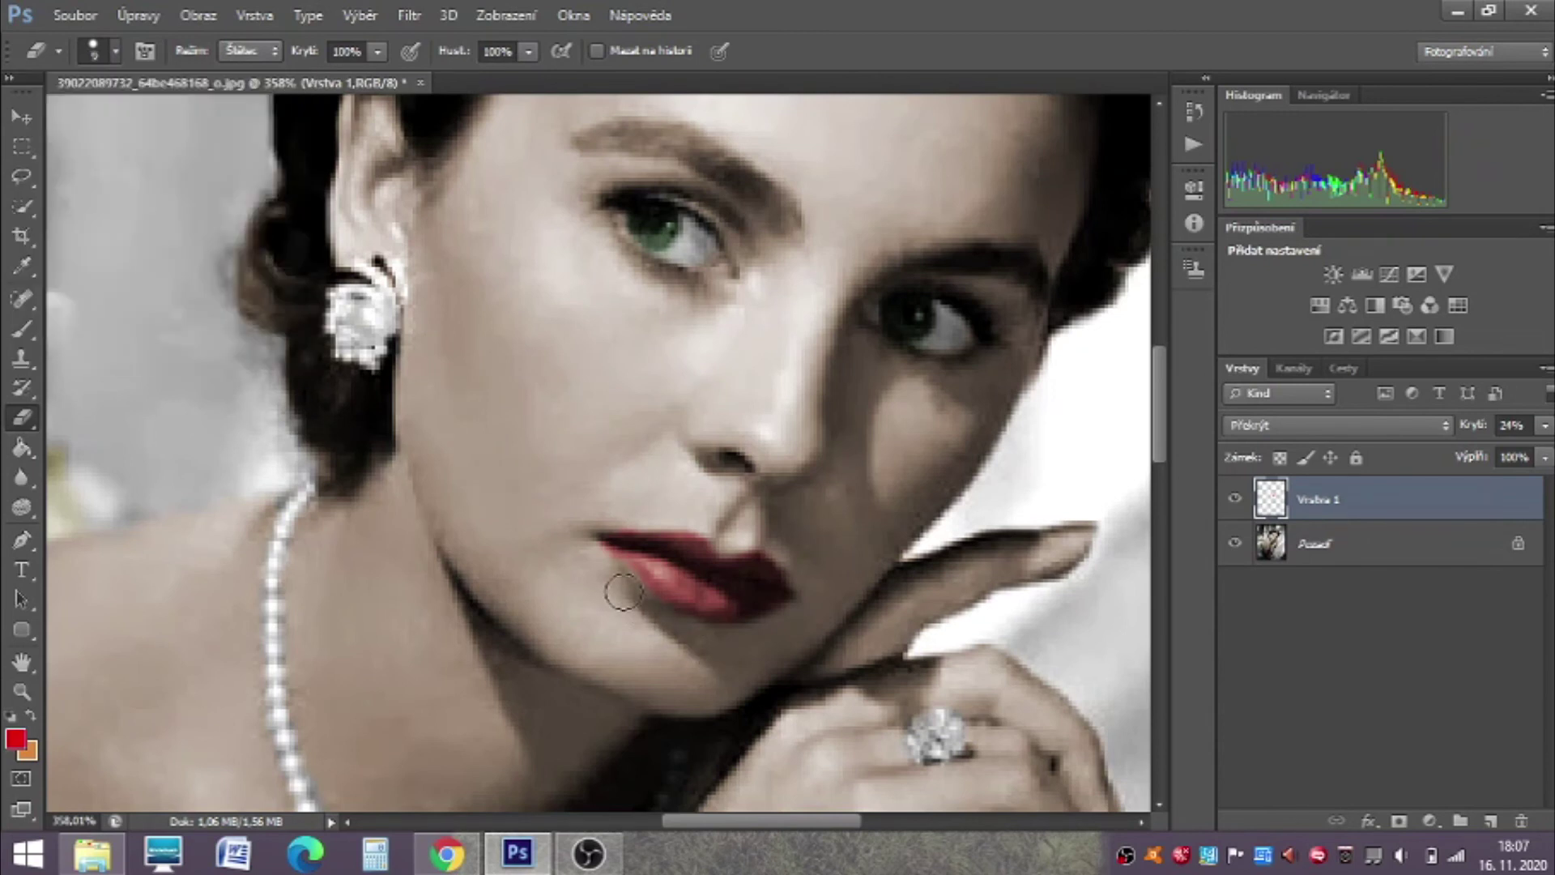
left_click(22, 330)
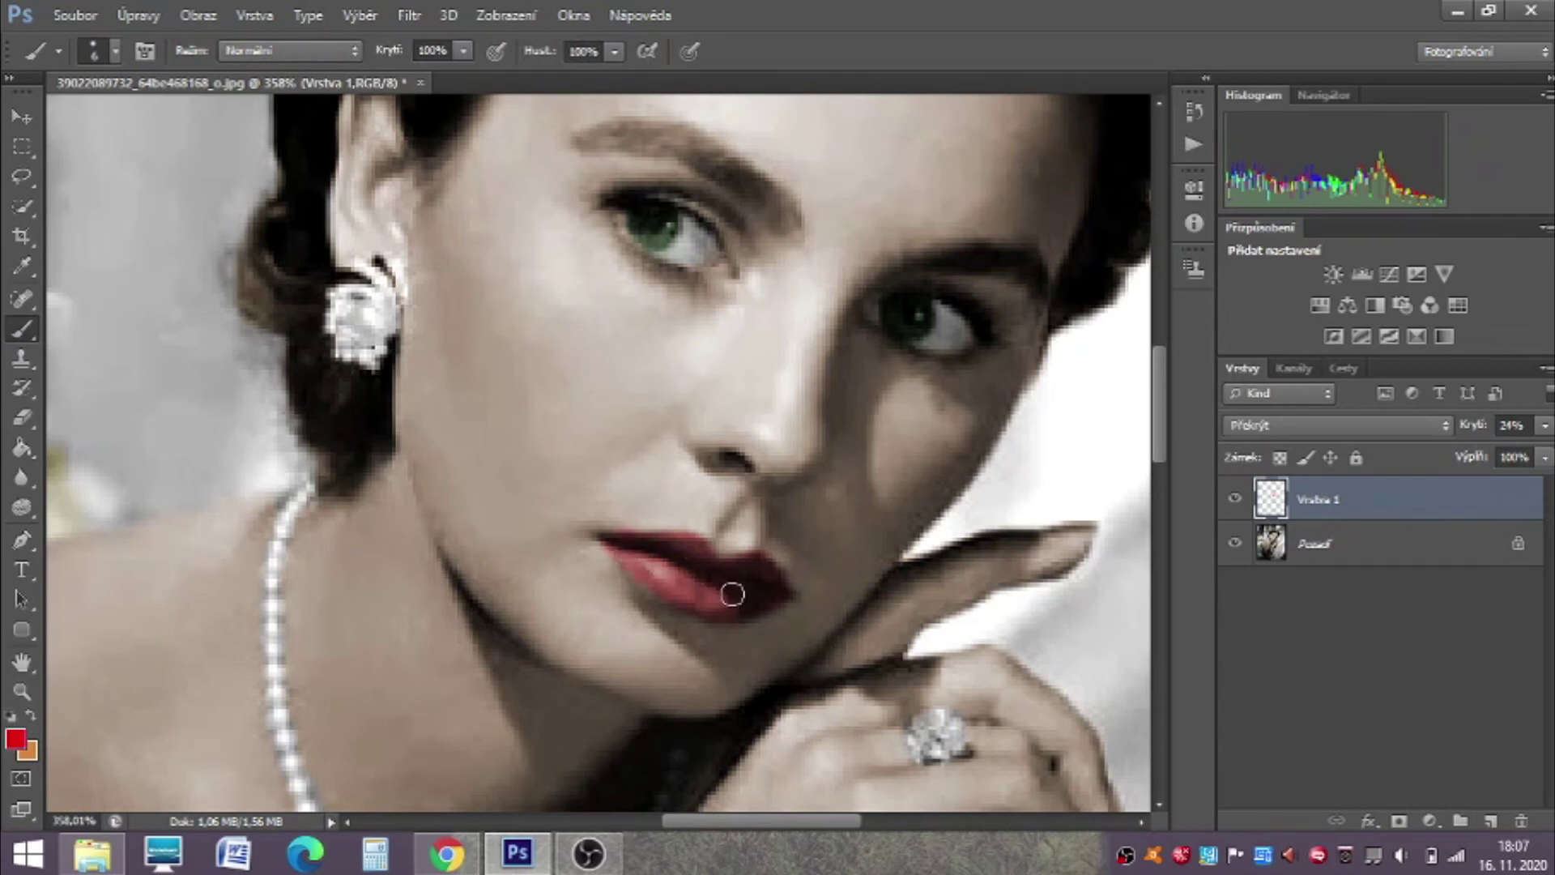
Step: Add a new empty layer between the background and the lip color layer
left_click(1336, 551)
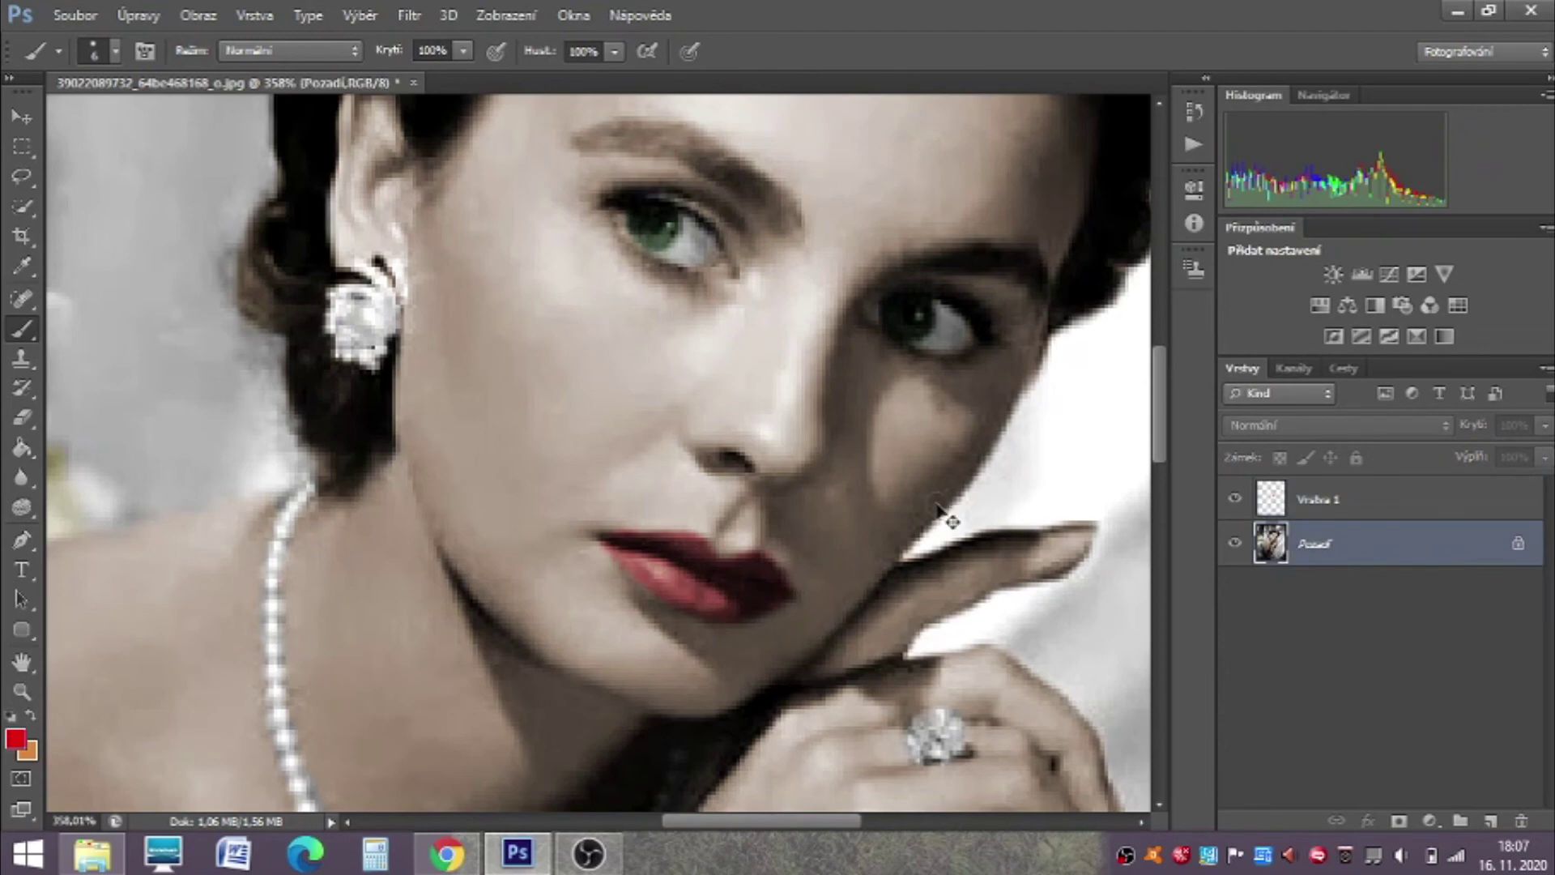
key("ctrl+shift+n")
key("Return")
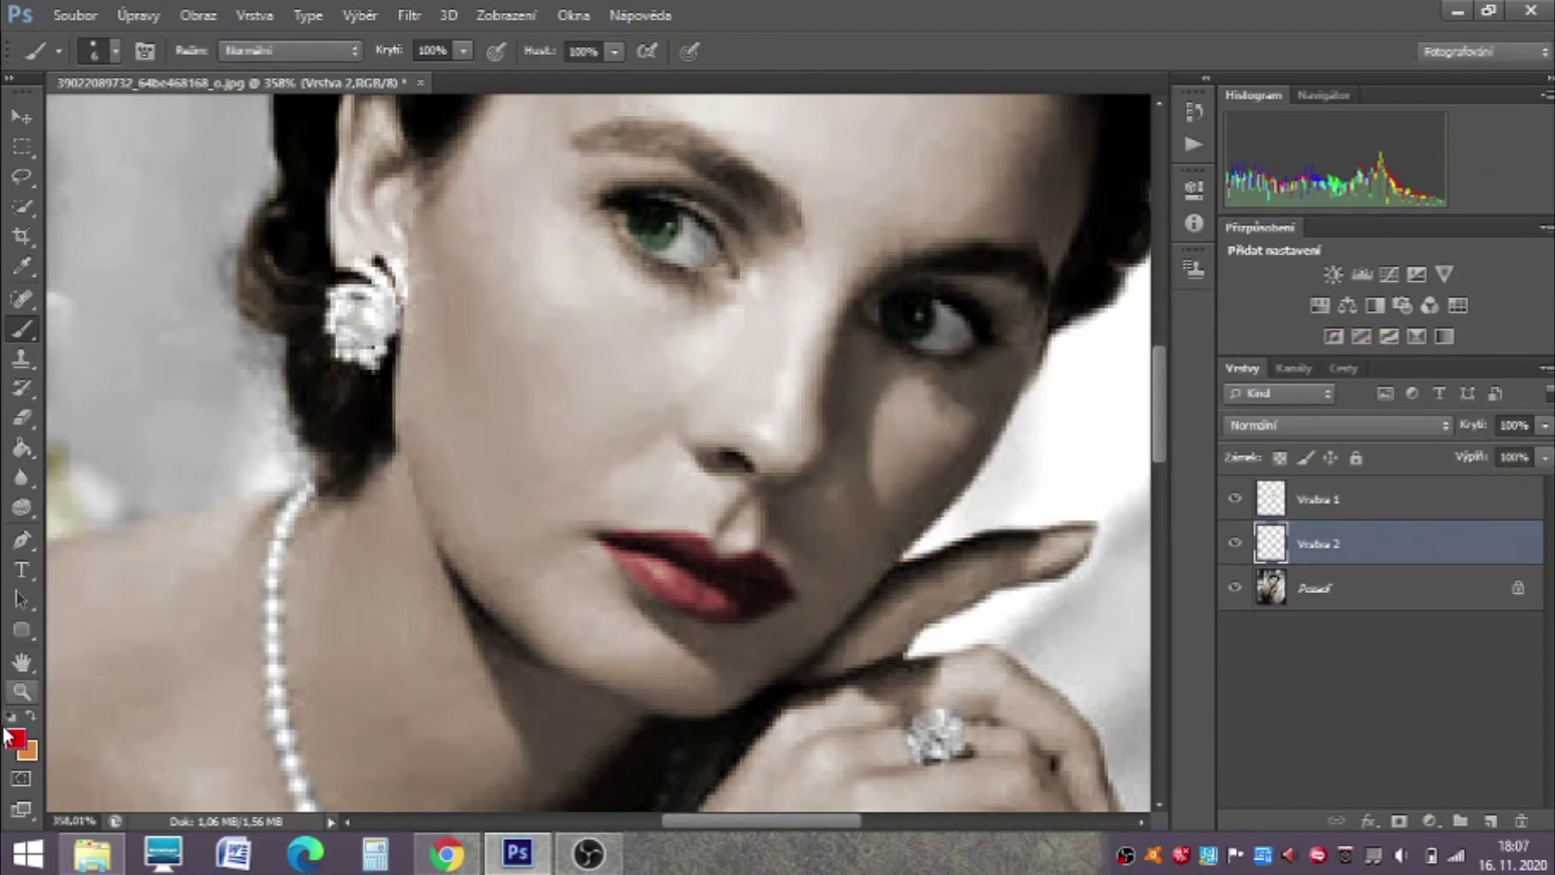
Step: Paint solid red blush patches on both of the woman's cheeks with a 16 px Brush
left_click(22, 691)
left_click(392, 649, "alt")
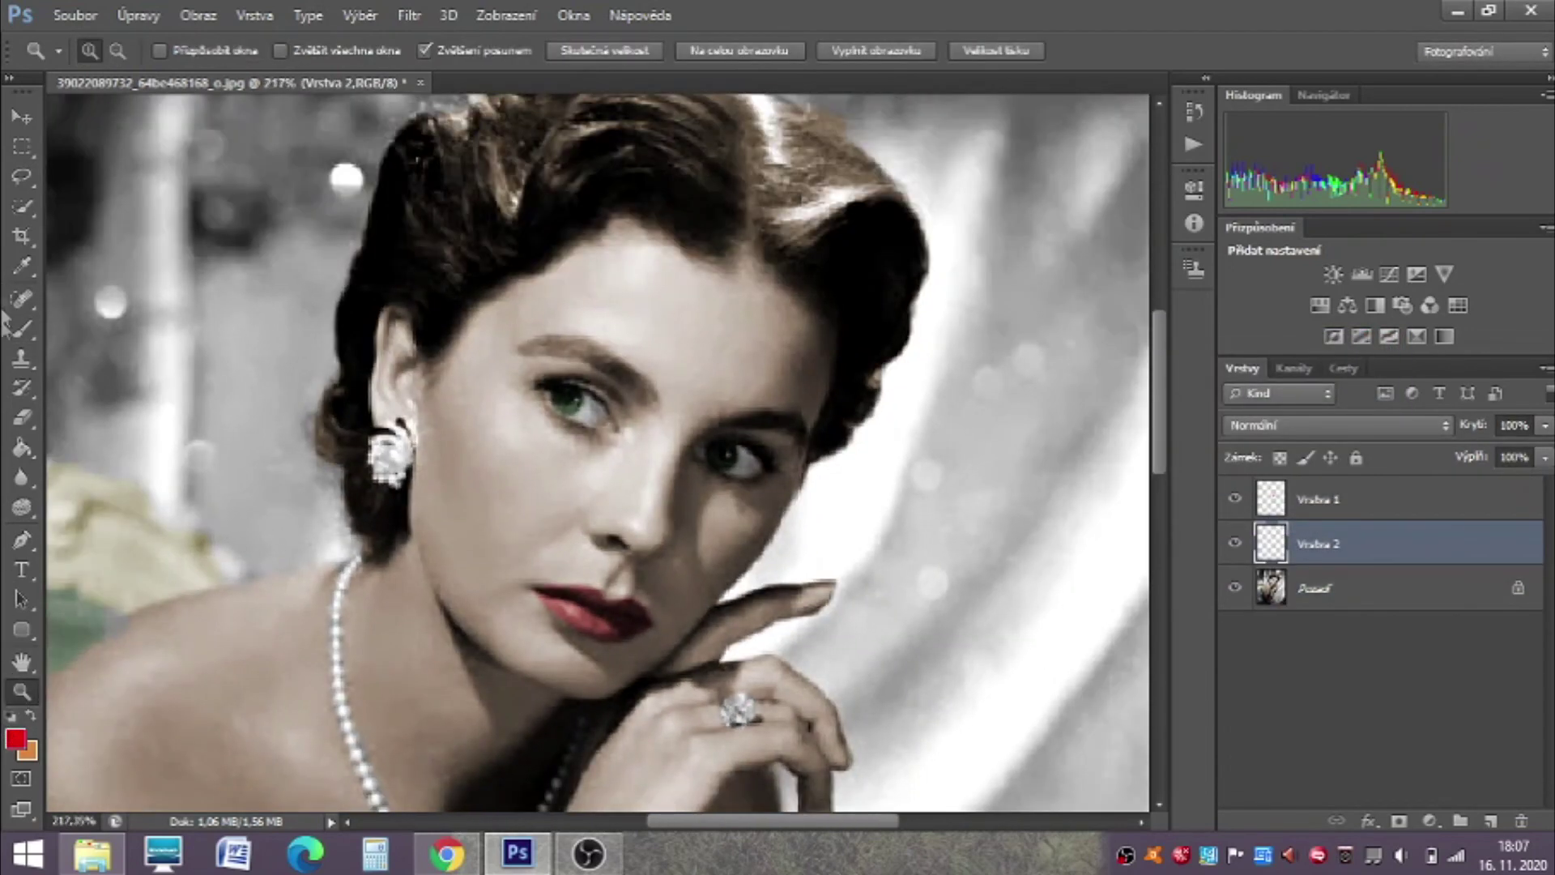
left_click(22, 329)
left_click(116, 50)
left_click_drag(36, 123, 50, 123)
left_click(735, 549)
left_click(712, 564)
mouse_move(444, 470)
left_mouse_down()
mouse_move(525, 475)
mouse_move(442, 463)
mouse_move(543, 484)
mouse_move(458, 501)
left_mouse_up()
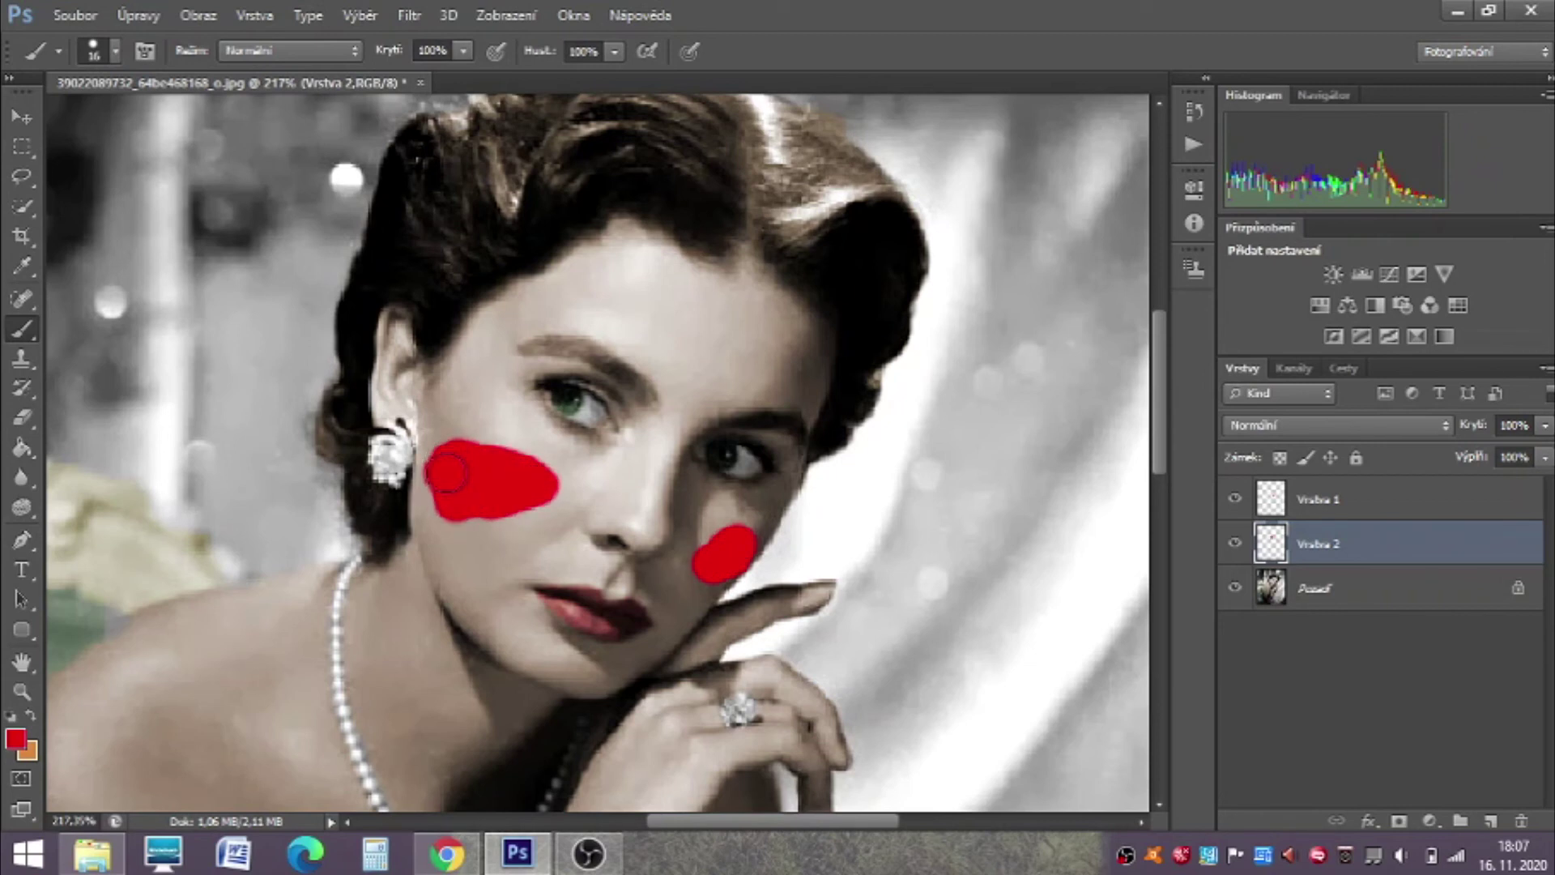
Step: Soften the red cheek patches with a Gaussian Blur of 34.6 px radius
left_click(409, 14)
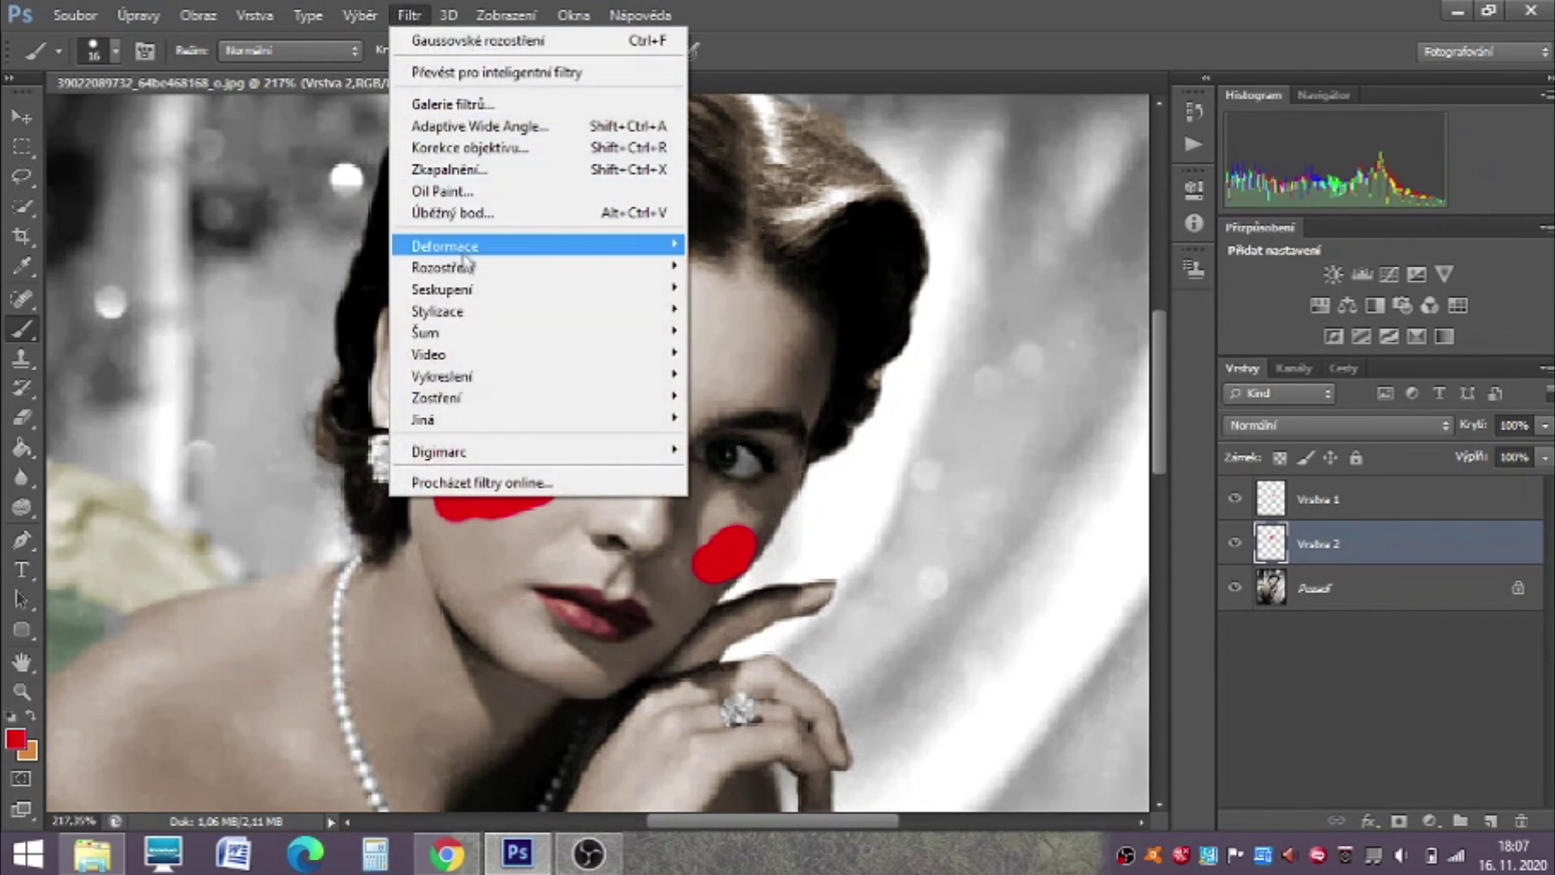
mouse_move(503, 267)
left_click(746, 342)
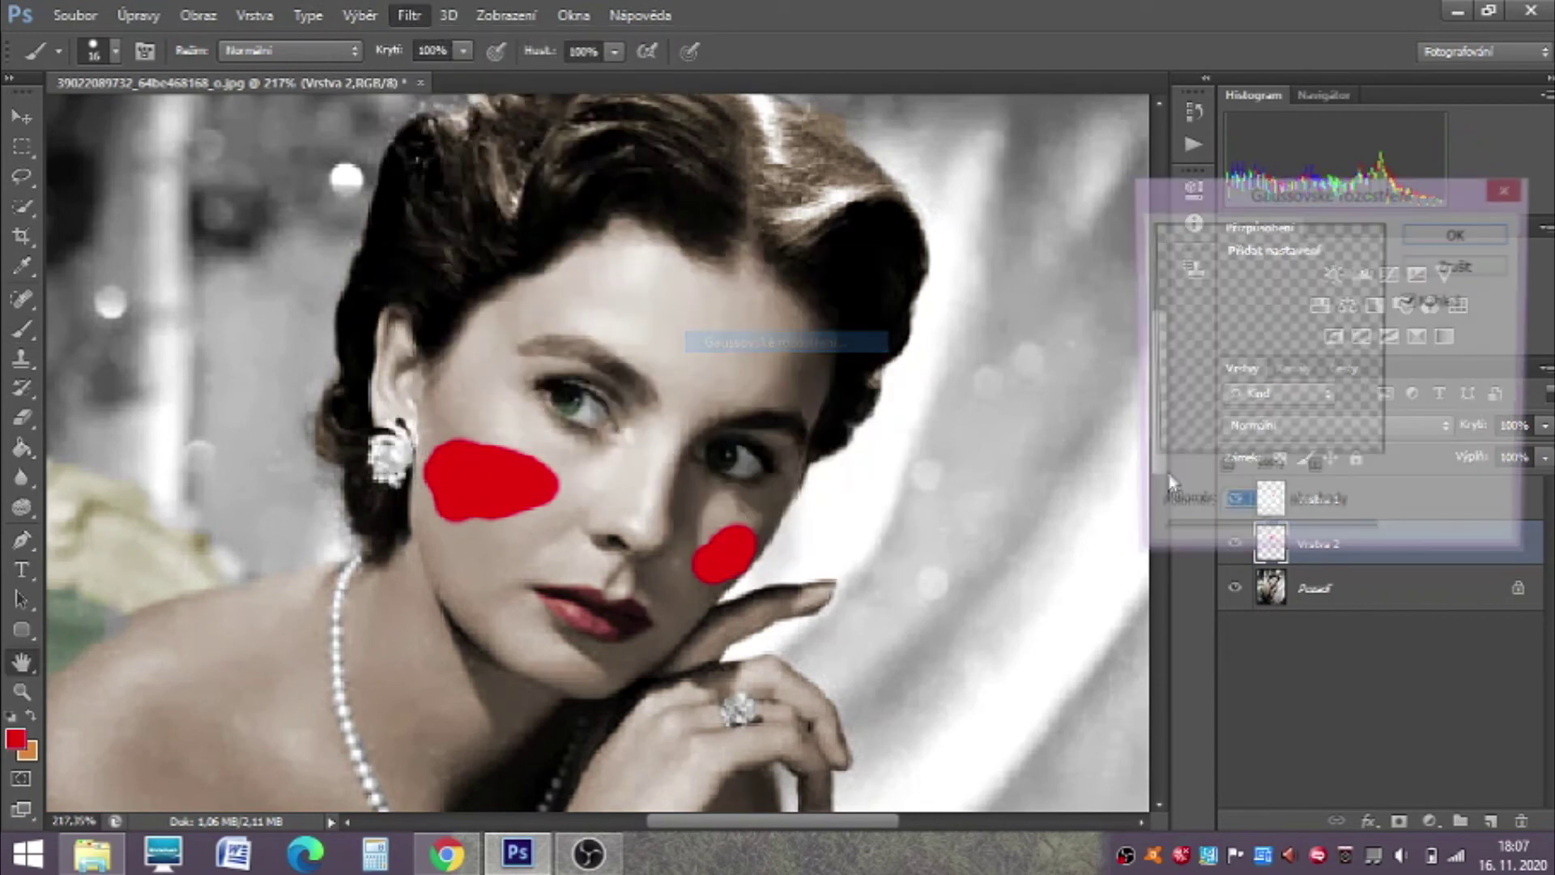
left_click_drag(1291, 546, 1268, 541)
left_click(1448, 235)
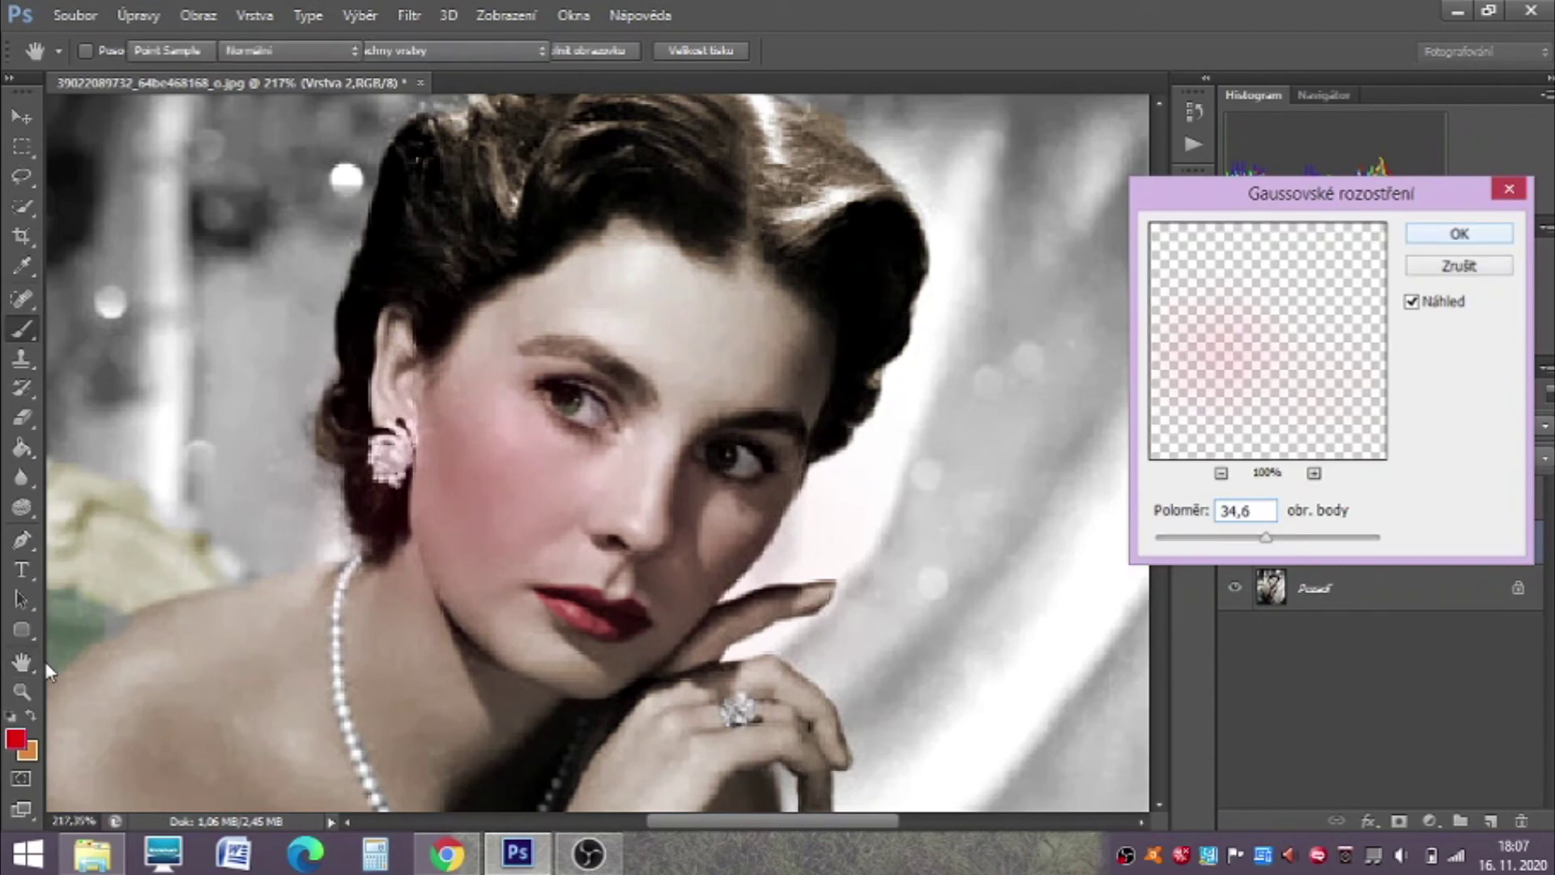
key("Return")
Step: Blend the blurred cheek layer in Overlay (Překrýt) mode and lower its opacity
left_click(29, 715)
left_click(20, 692)
left_click_drag(733, 566, 608, 561)
left_click(1371, 435)
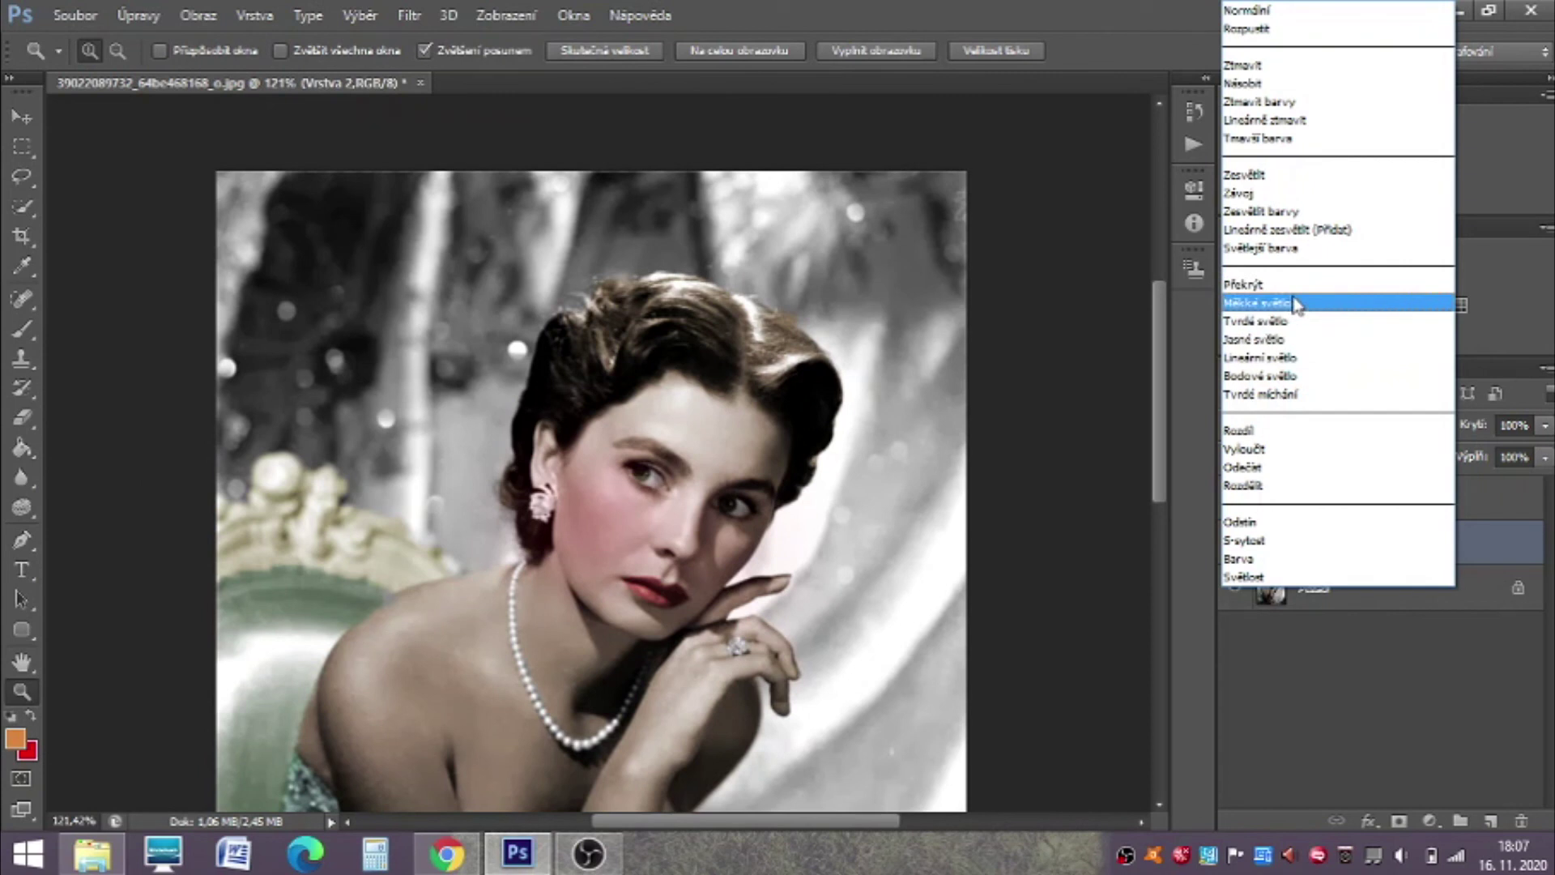
left_click(1296, 297)
left_click(1545, 424)
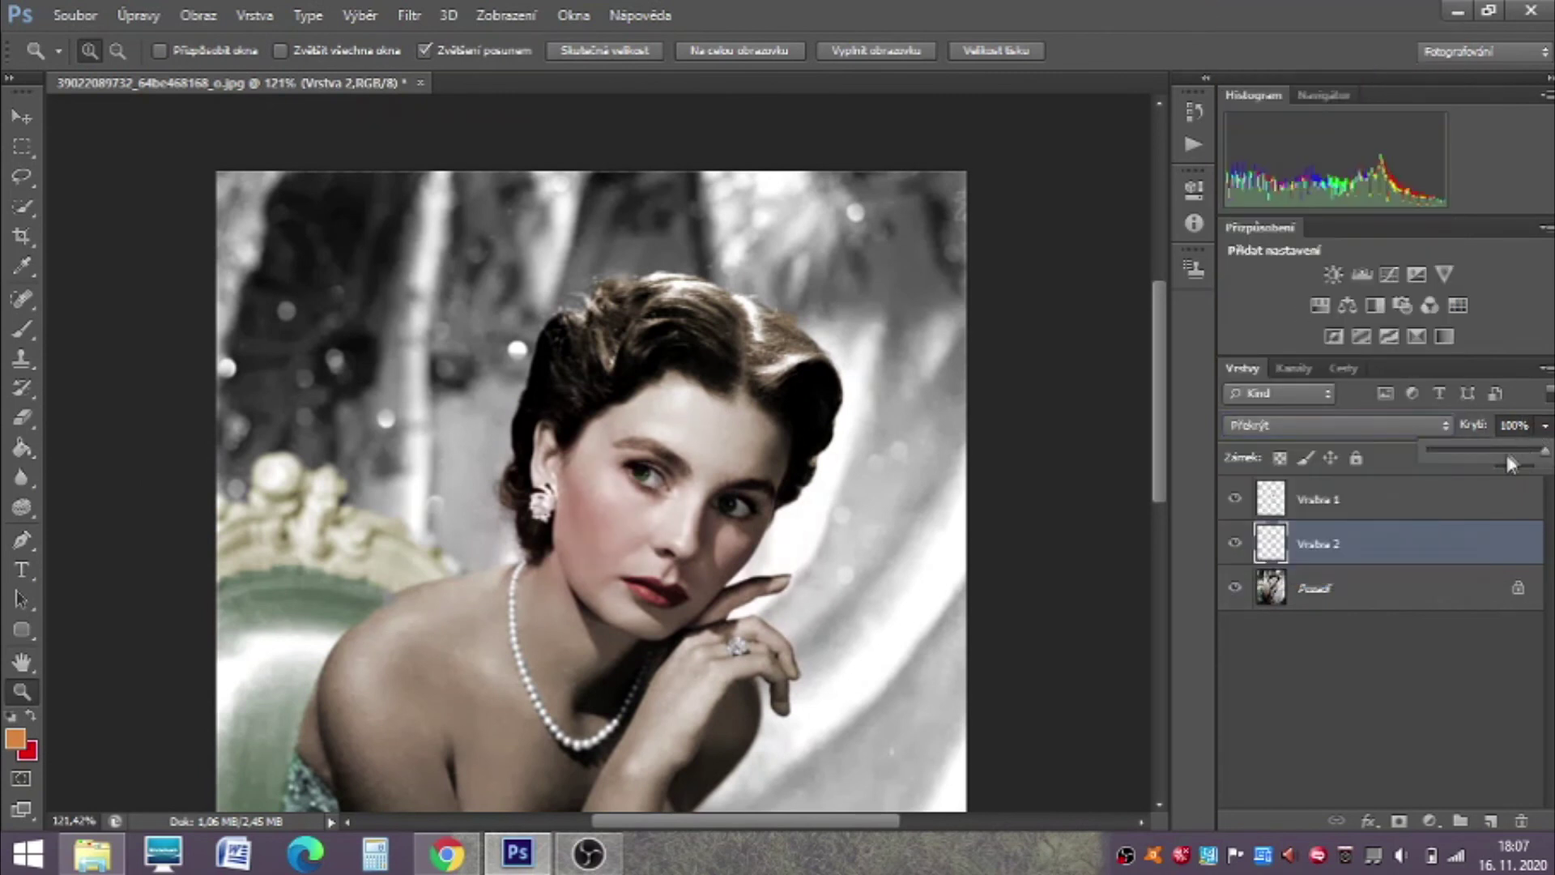
left_click_drag(1510, 454, 1513, 454)
Step: Compare the photo with and without the blush layer, and flatten all layers into the background
left_click(1234, 543)
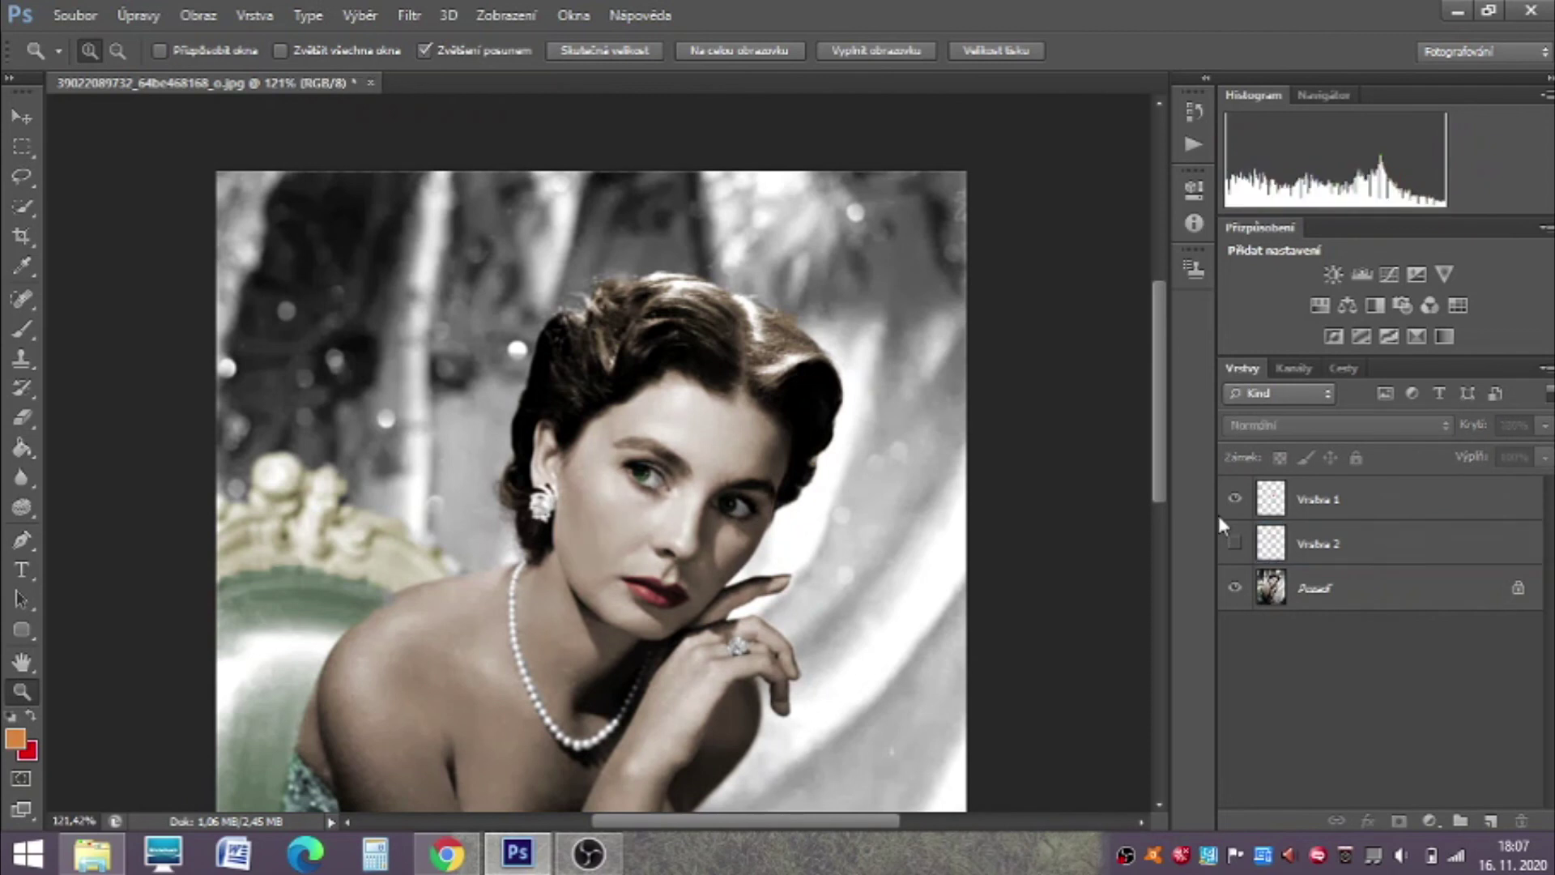
left_click(1233, 500)
left_click(1231, 500)
right_click(1314, 588)
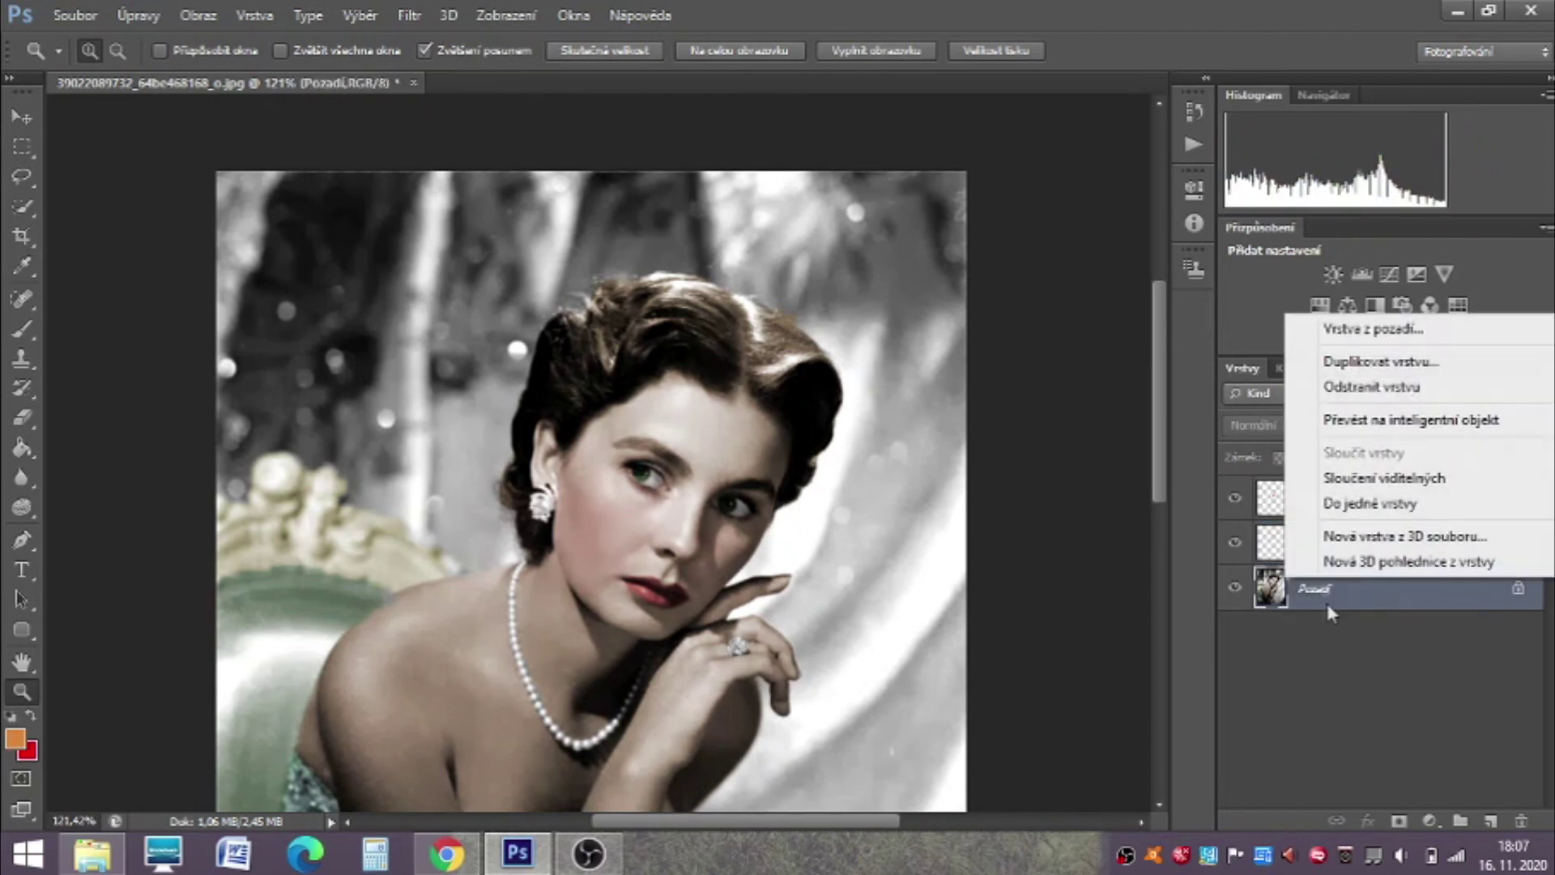
left_click(1371, 503)
Step: Add the artist's signature as a text box in the photo's upper-right corner, using 60 pt Palace Script MT
key("t")
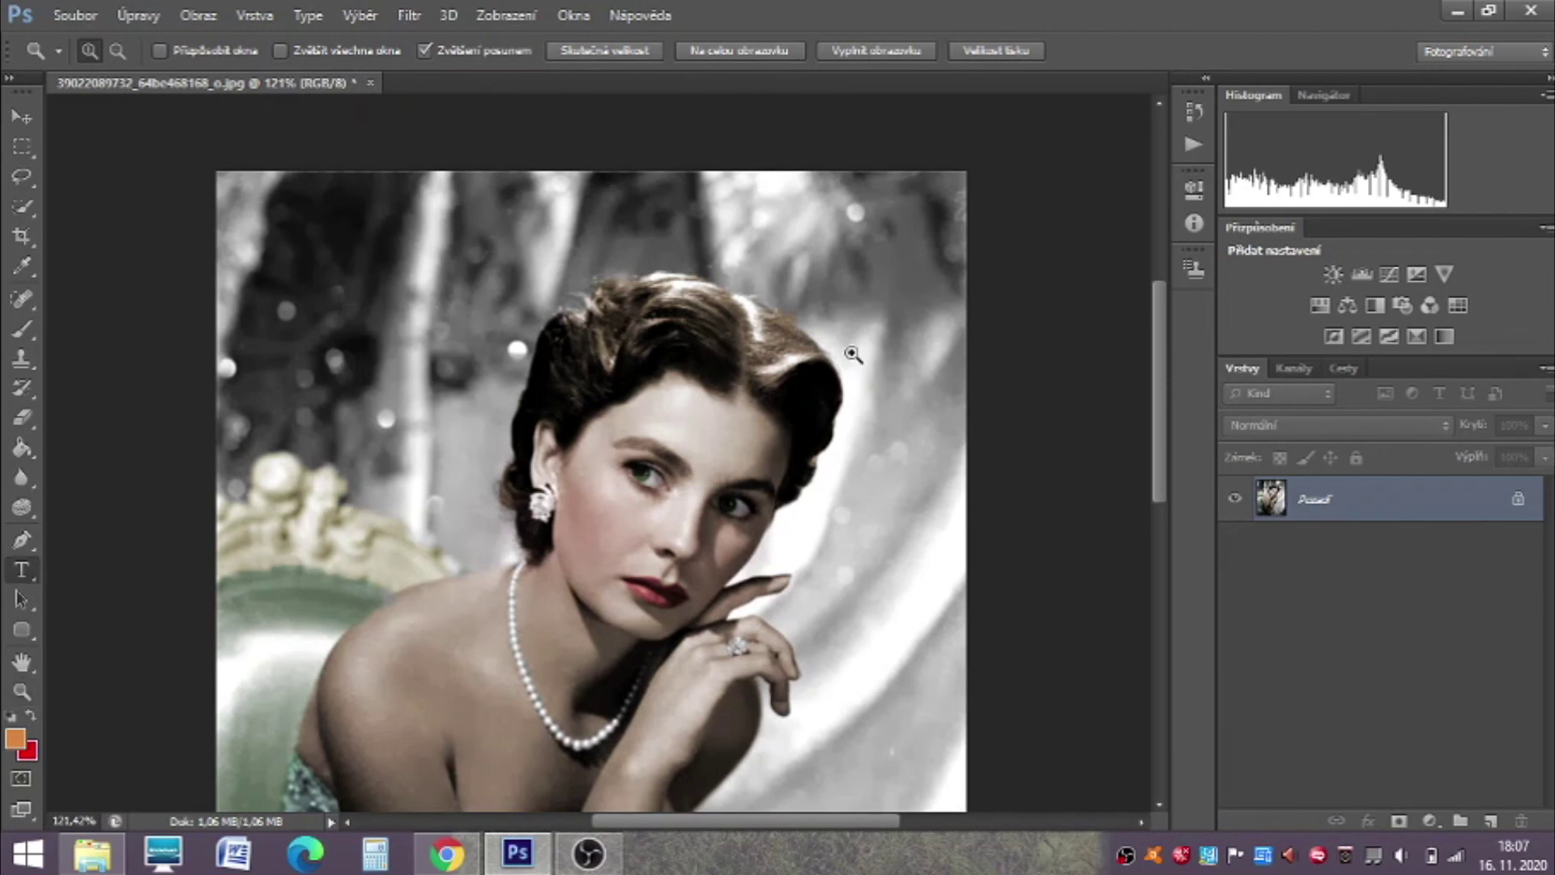
left_click_drag(809, 195, 946, 290)
left_click(415, 50)
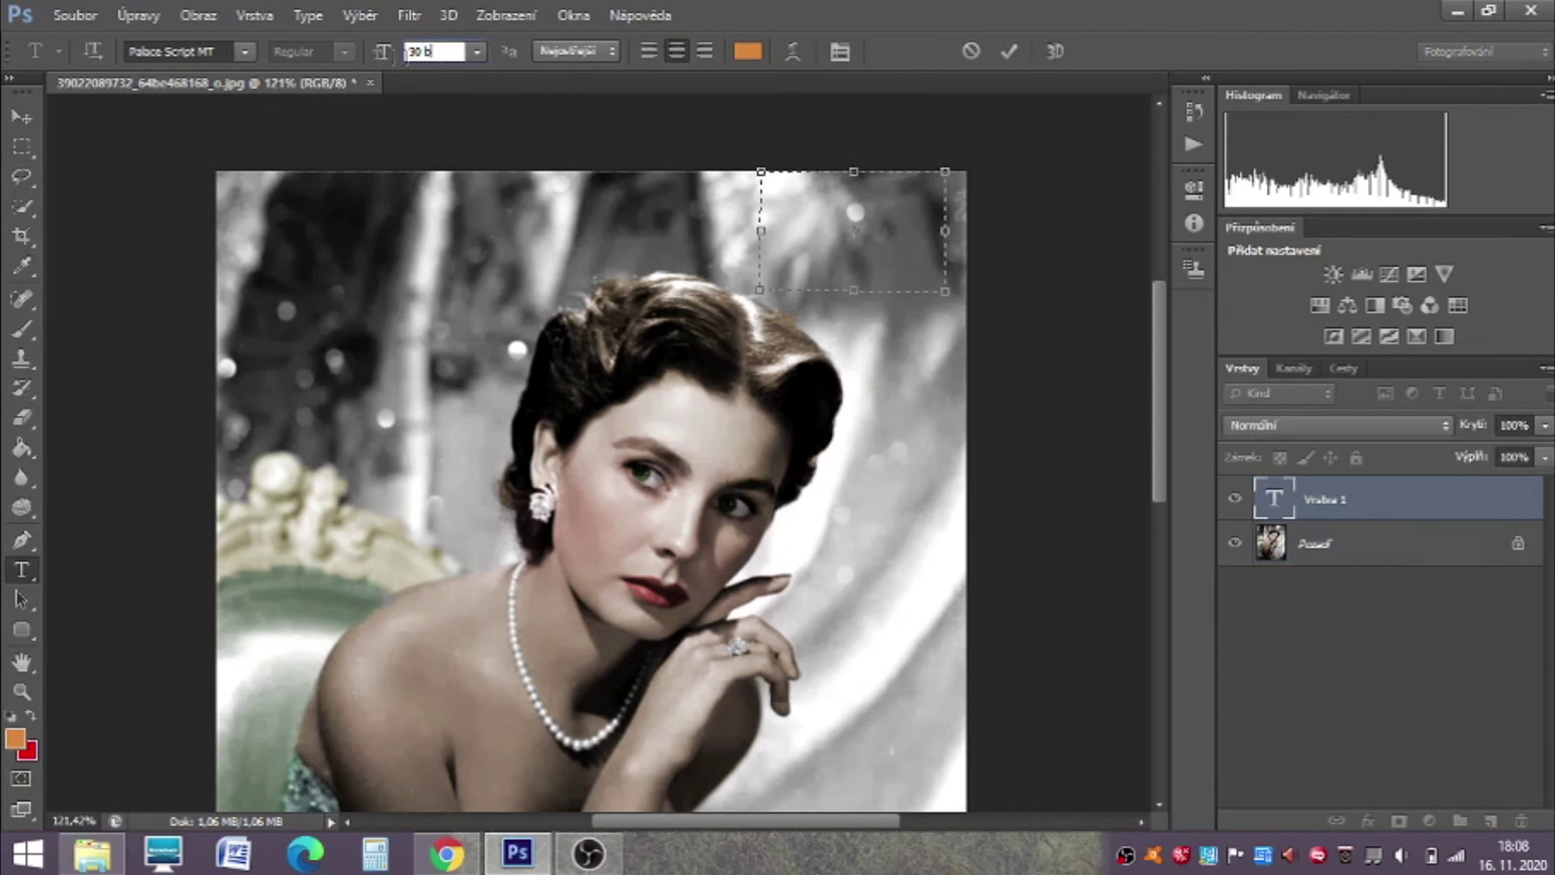
type("60")
key("Return")
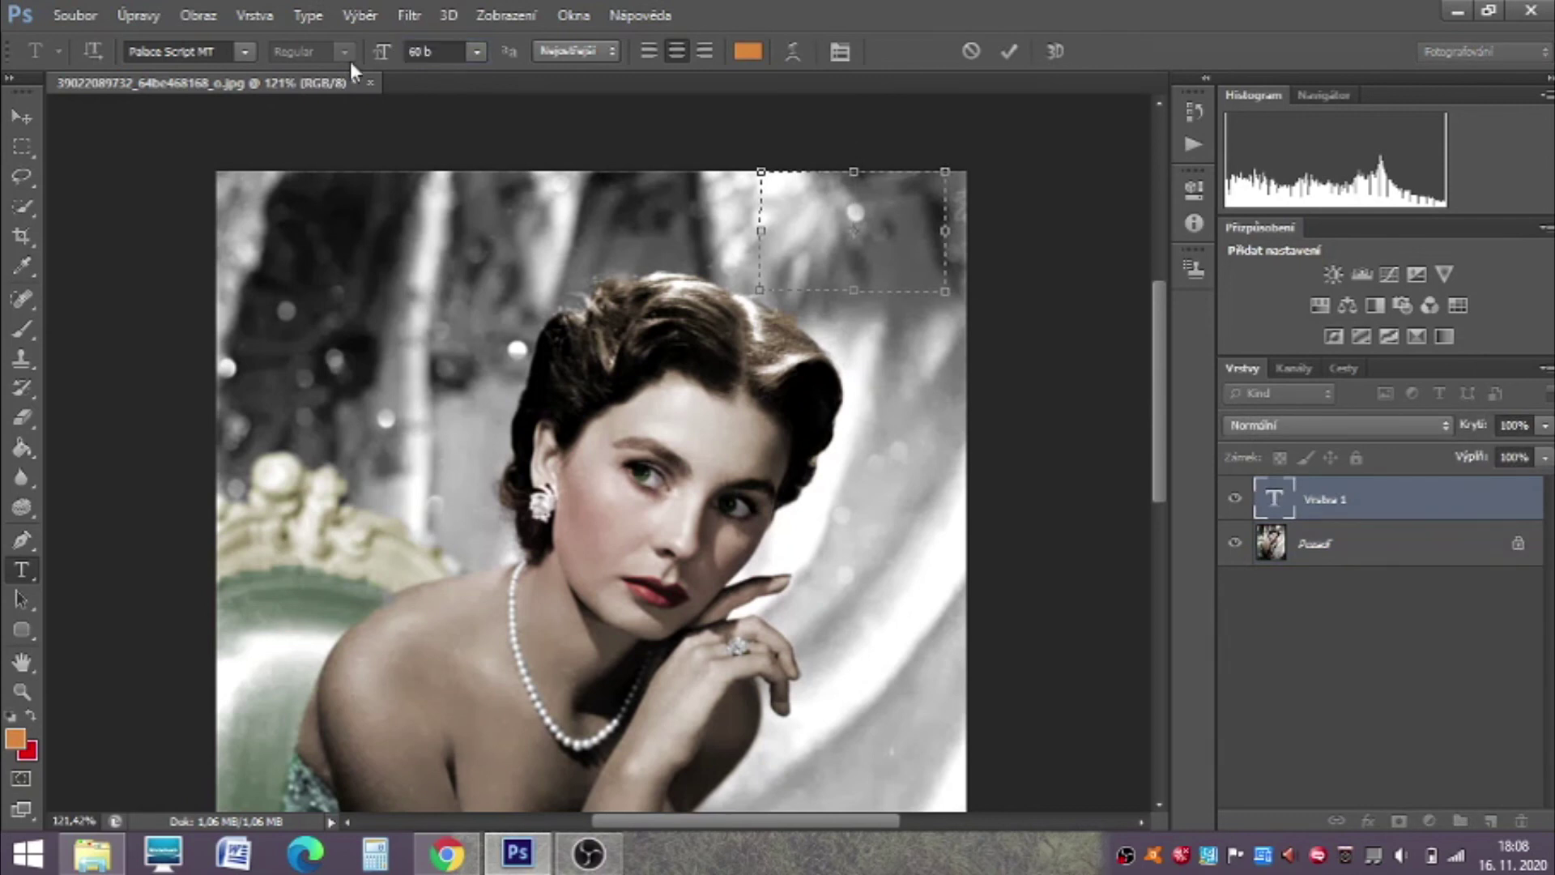
type("Trendy")
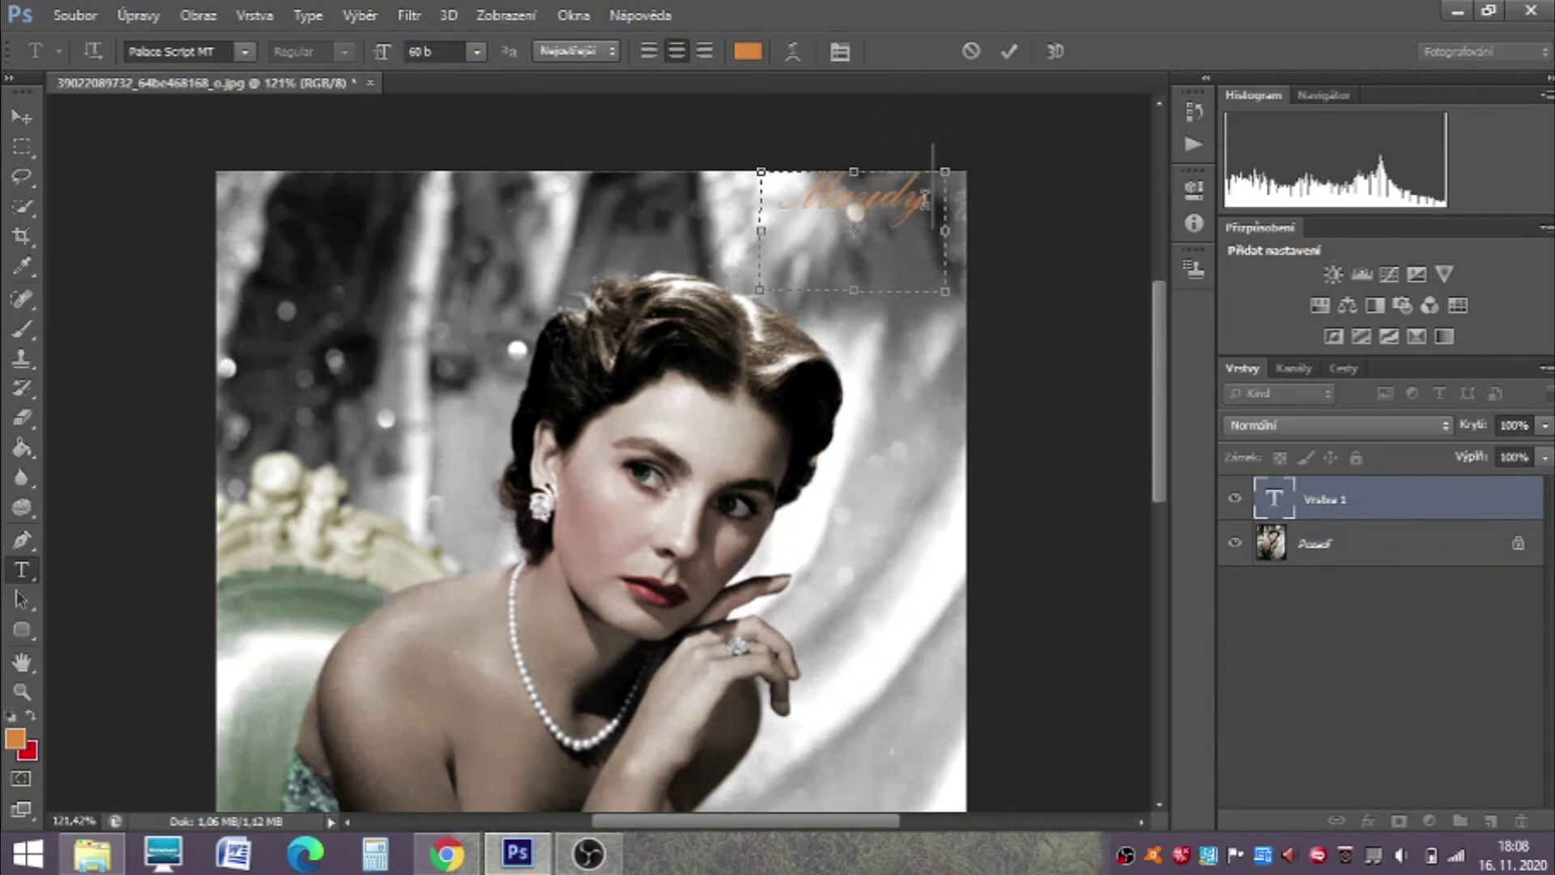
Step: Change the color of the whole signature text to dark red 2a0002
key("ctrl+a")
left_click(747, 52)
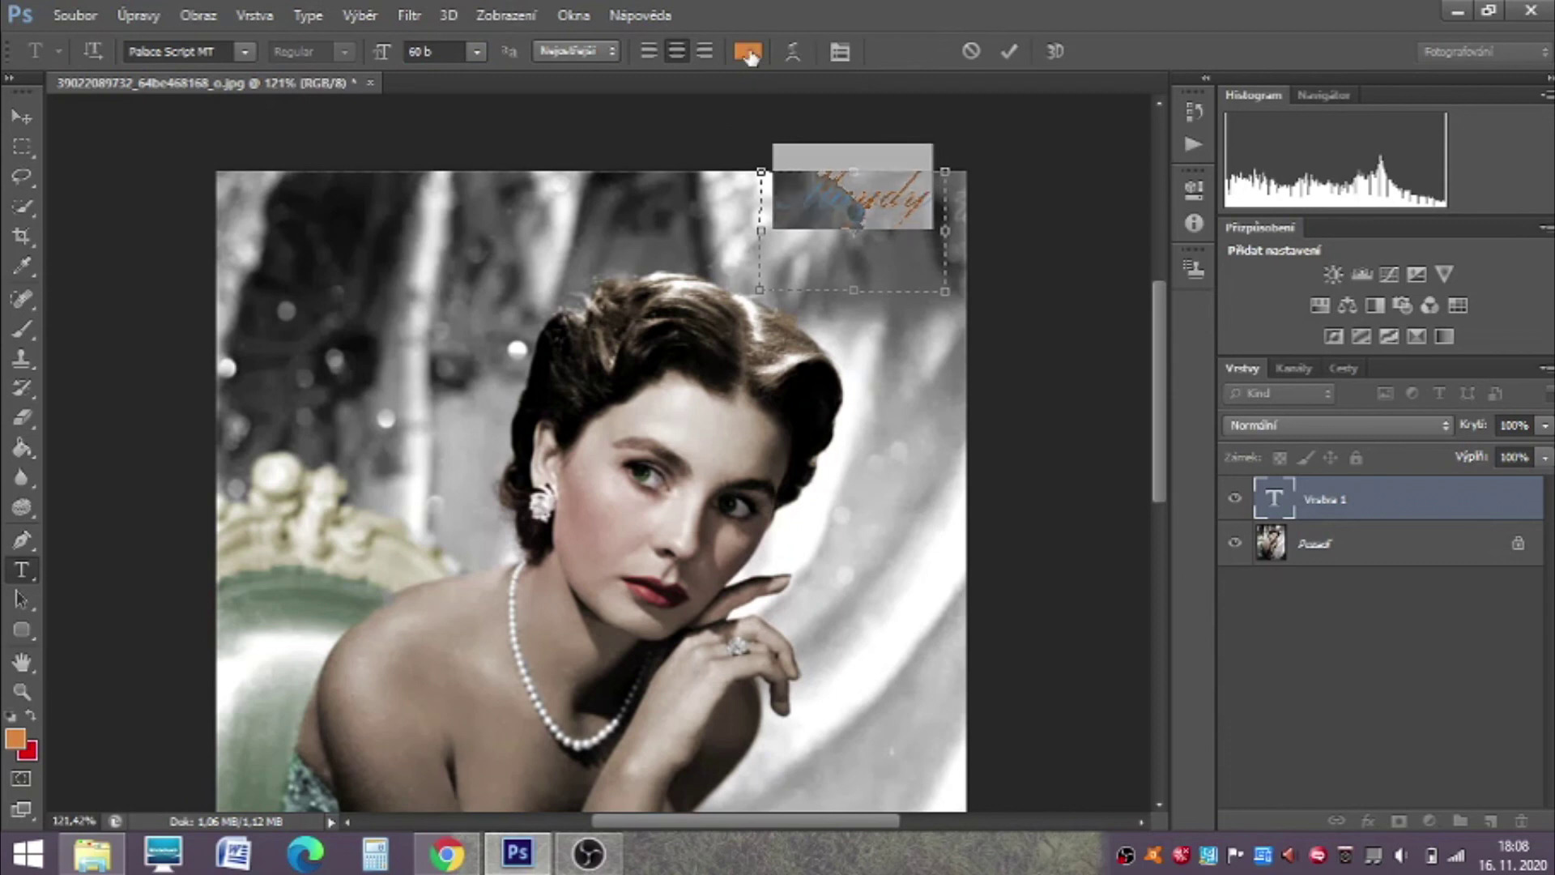
left_click_drag(1234, 494, 1234, 552)
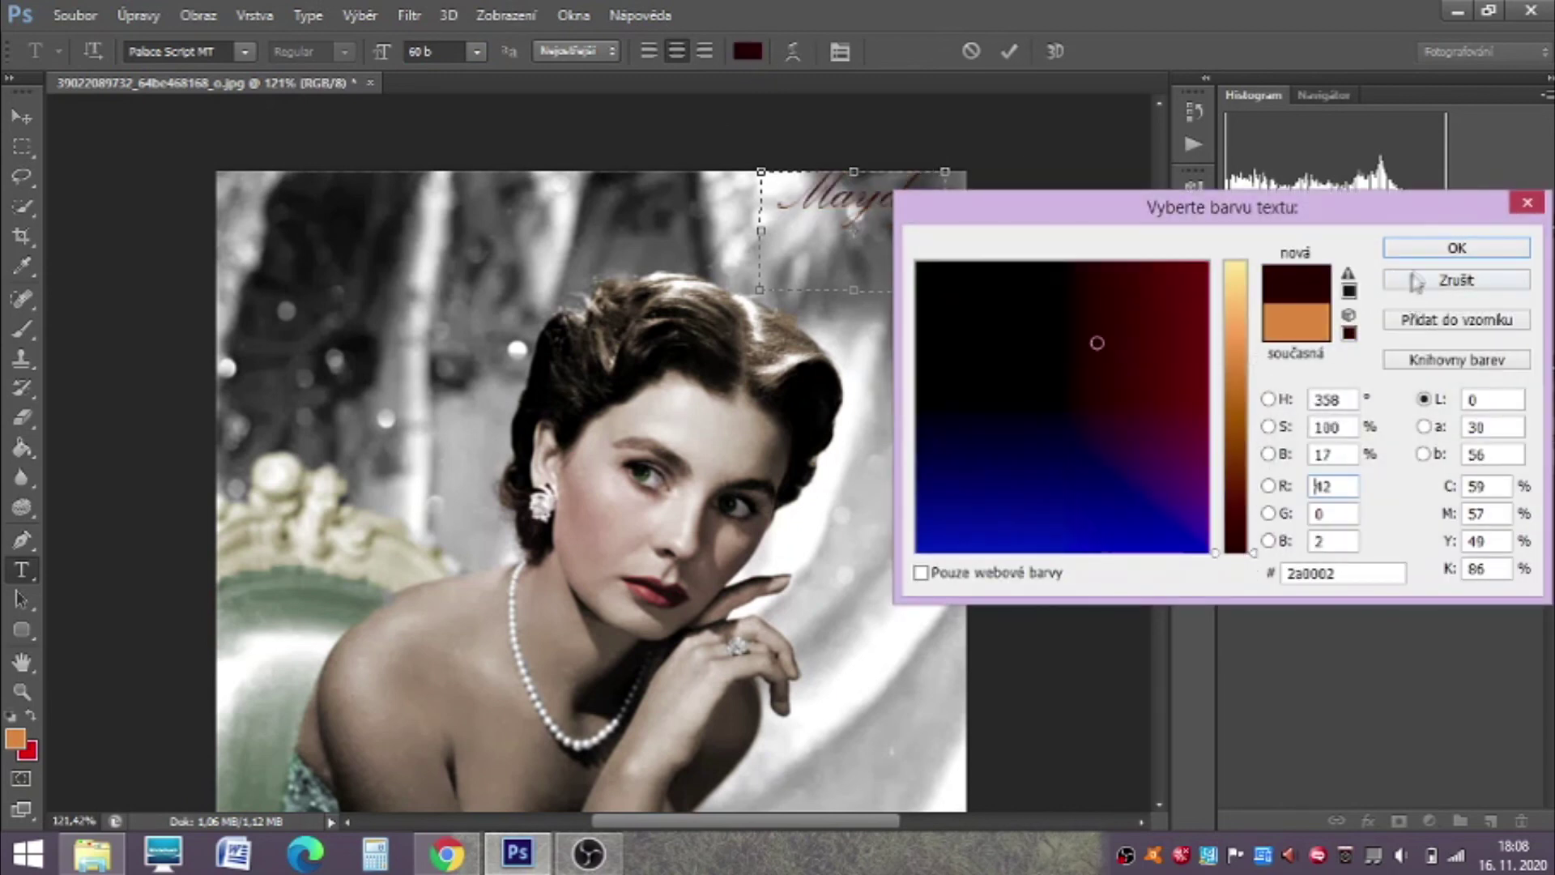
left_click(1440, 241)
Step: Shift the signature slightly down and to the right in its corner, and merge it with the background photo
left_click(22, 691)
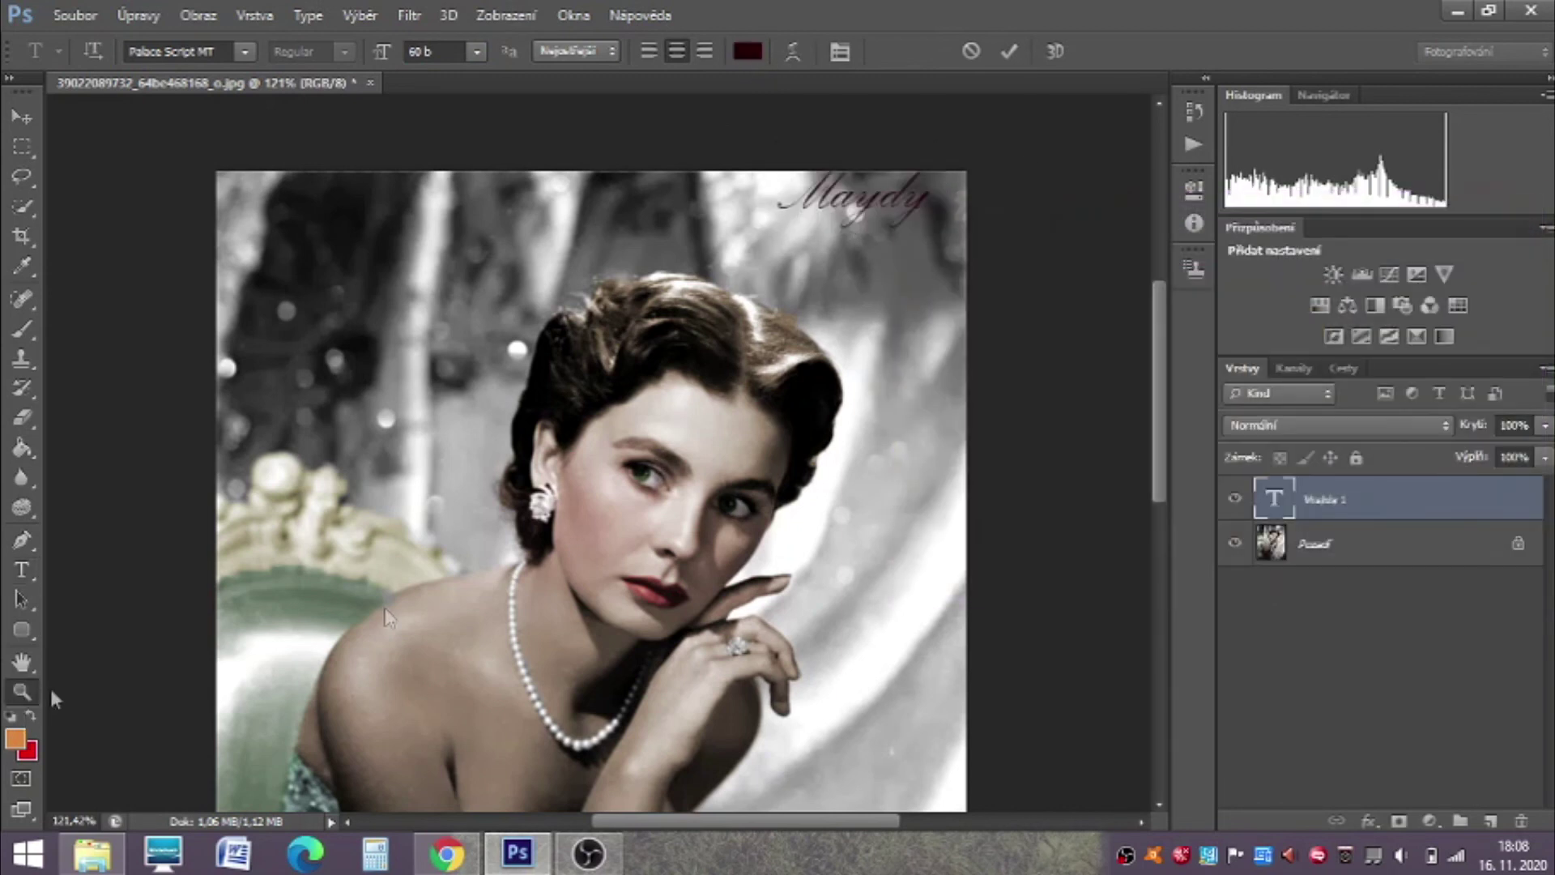
left_click_drag(787, 518, 752, 514)
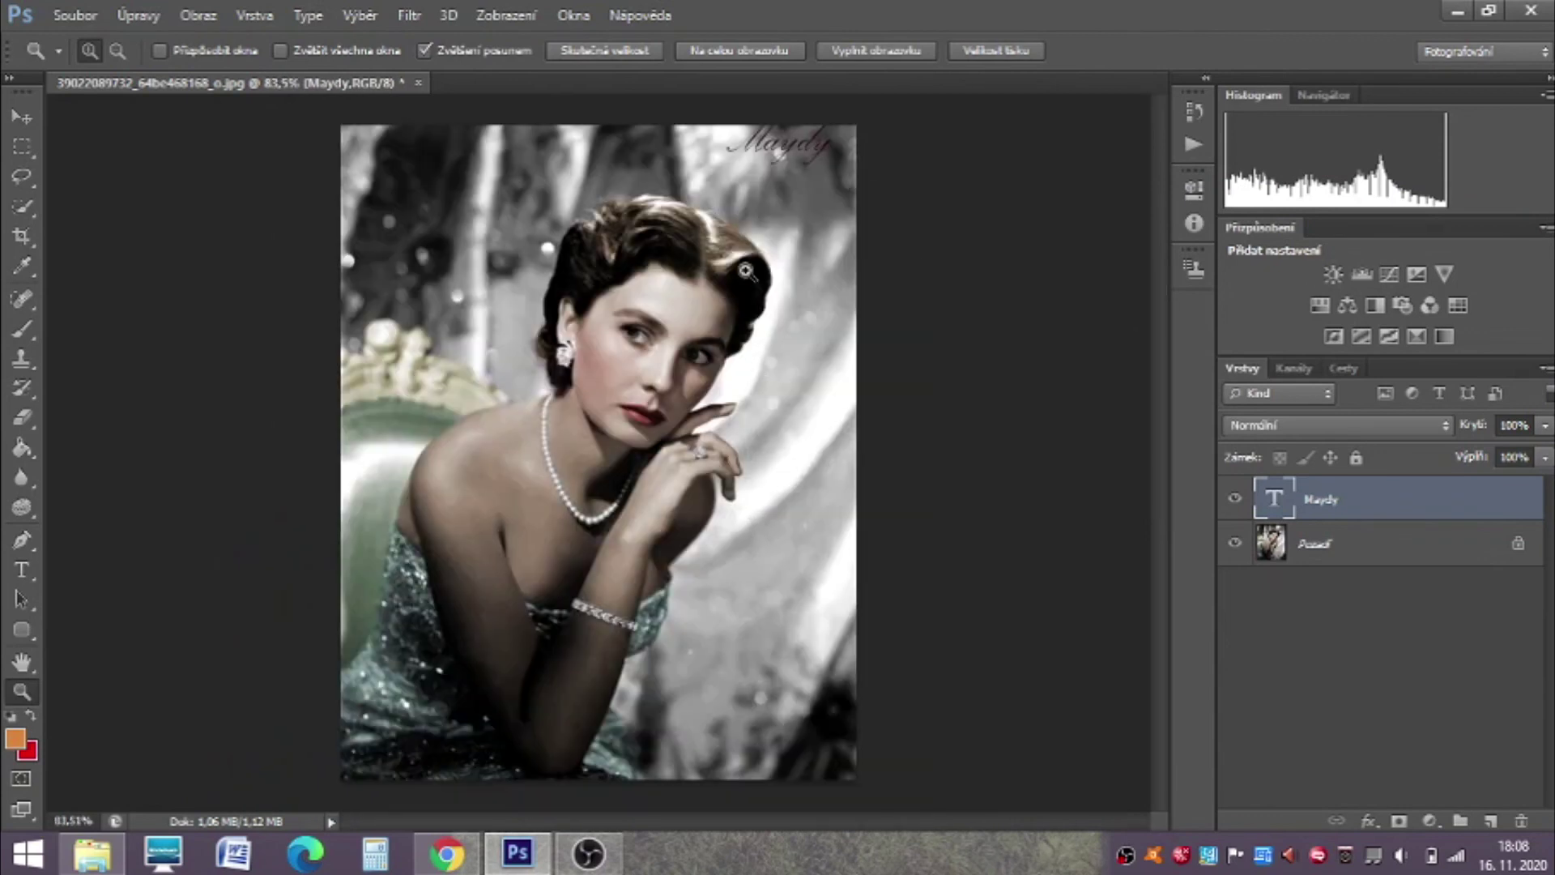
left_click(22, 115)
left_click_drag(816, 168, 822, 182)
right_click(1339, 543)
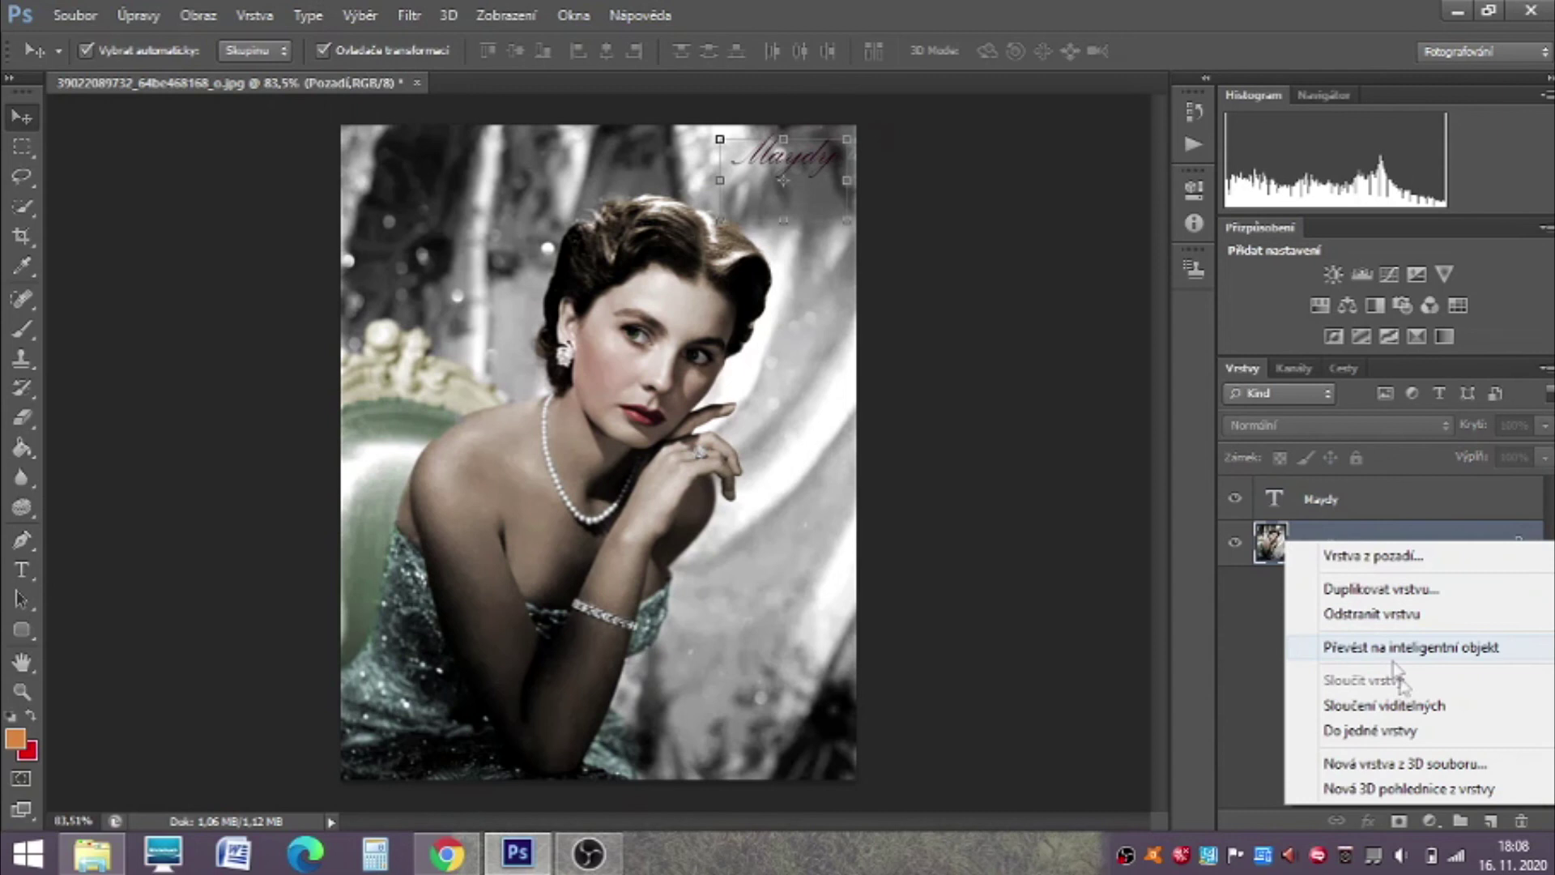
left_click(1385, 705)
Step: Add a Hue/Saturation adjustment layer over the photo with saturation set to +20
left_click(198, 14)
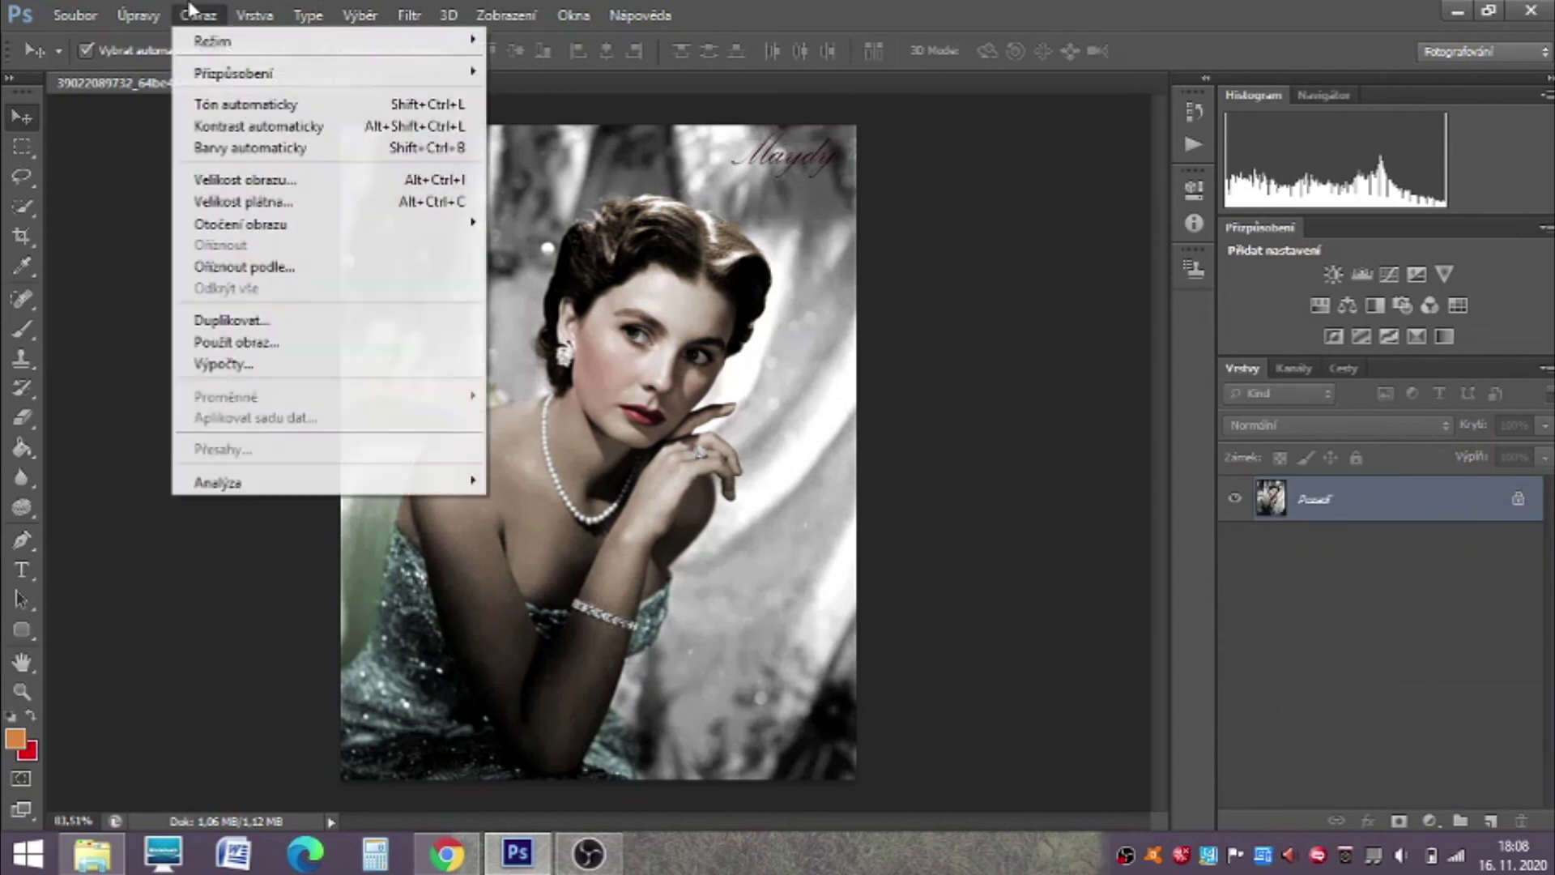
left_click(220, 113)
left_click(1320, 304)
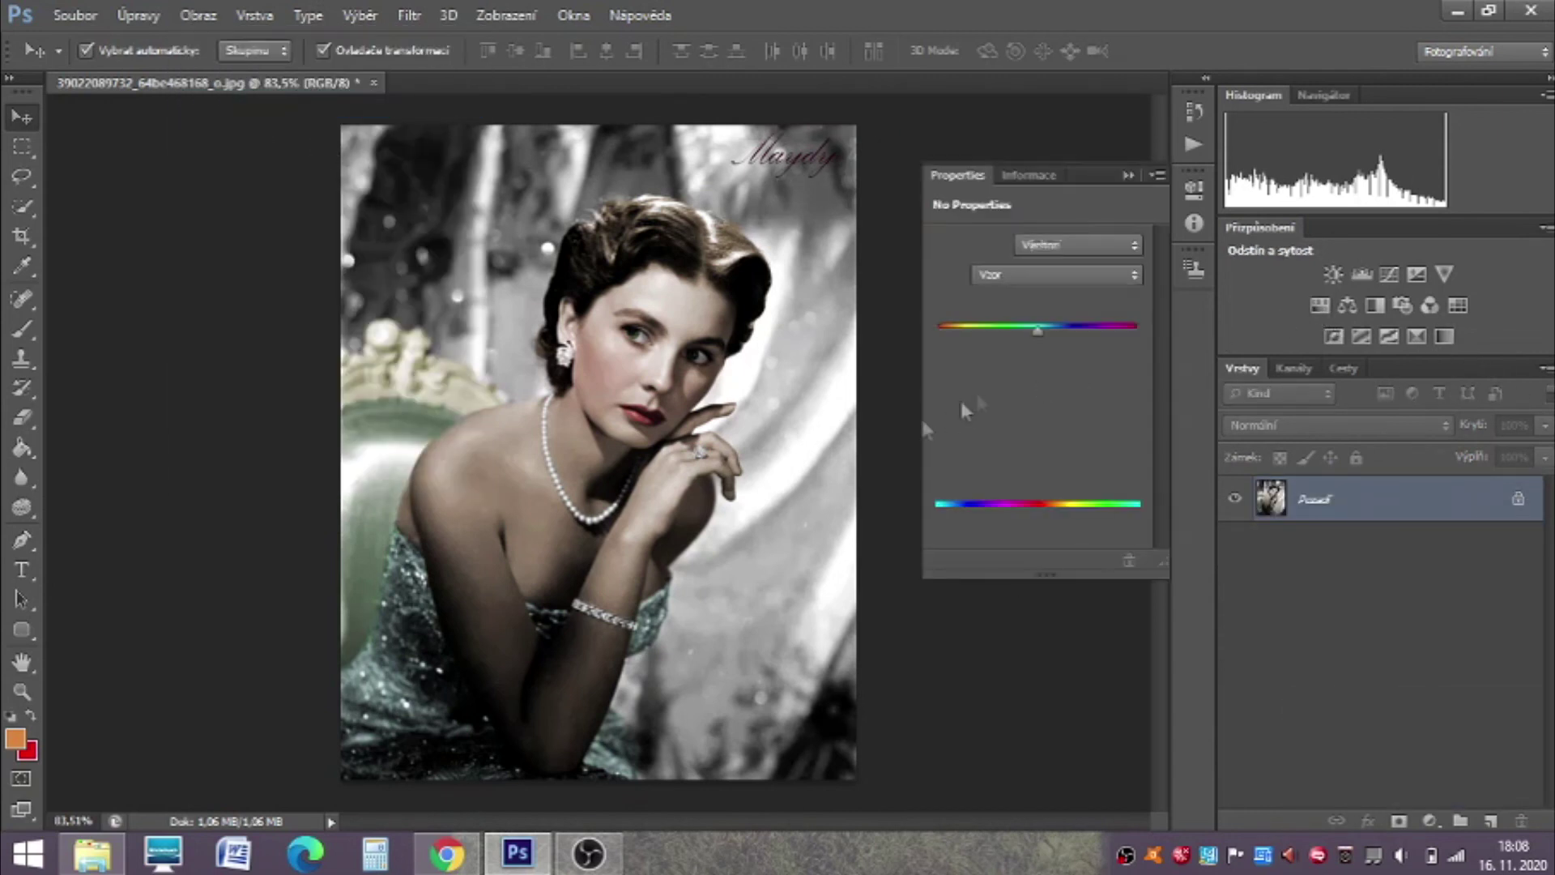
left_click_drag(1039, 376, 1057, 384)
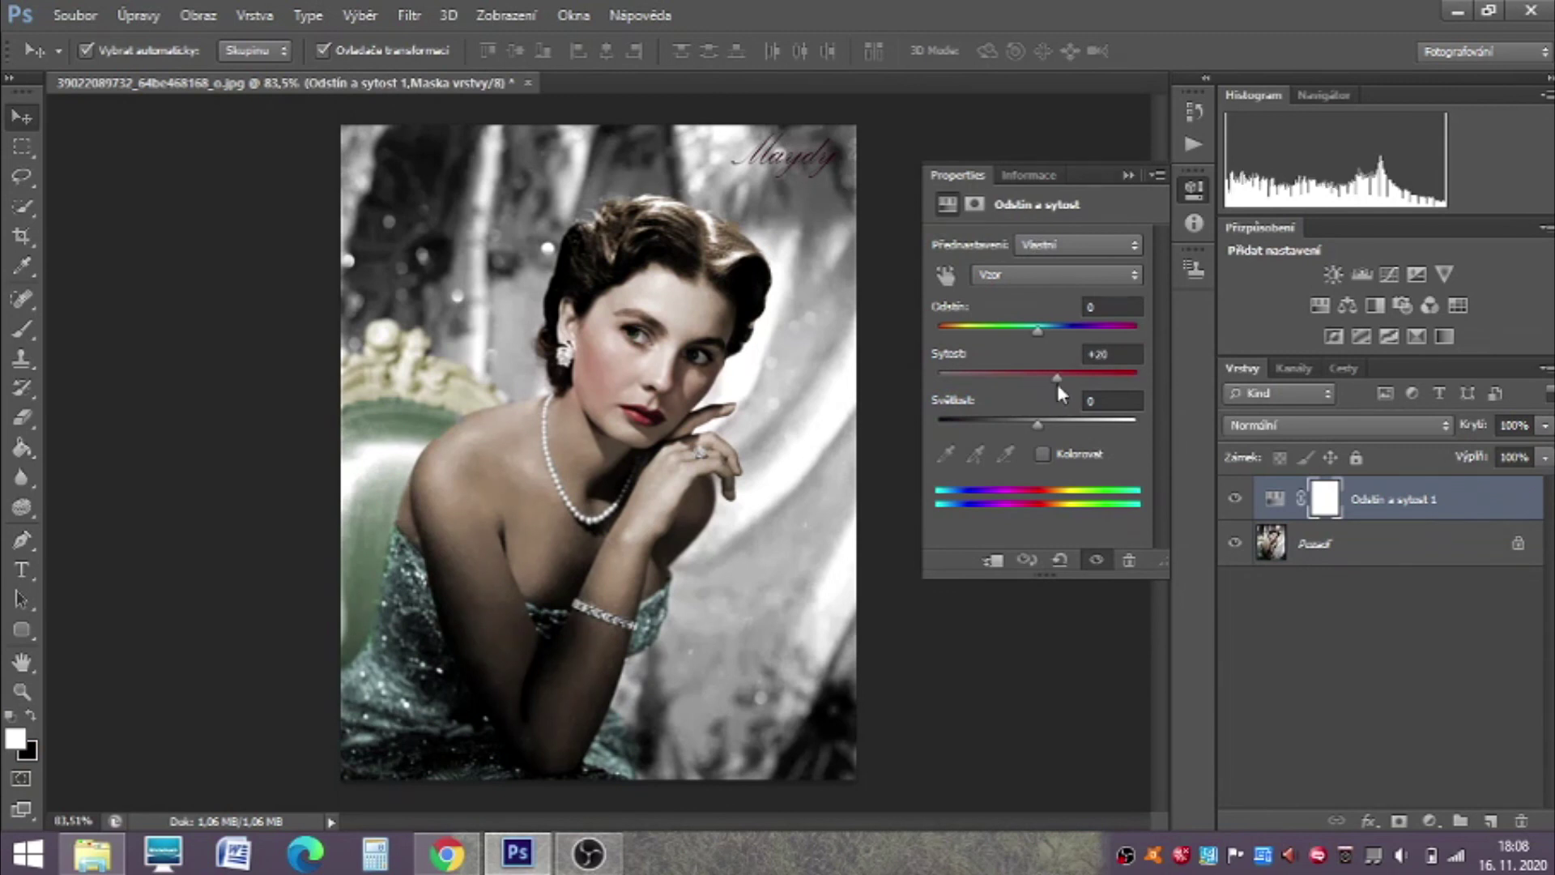
left_click(1128, 175)
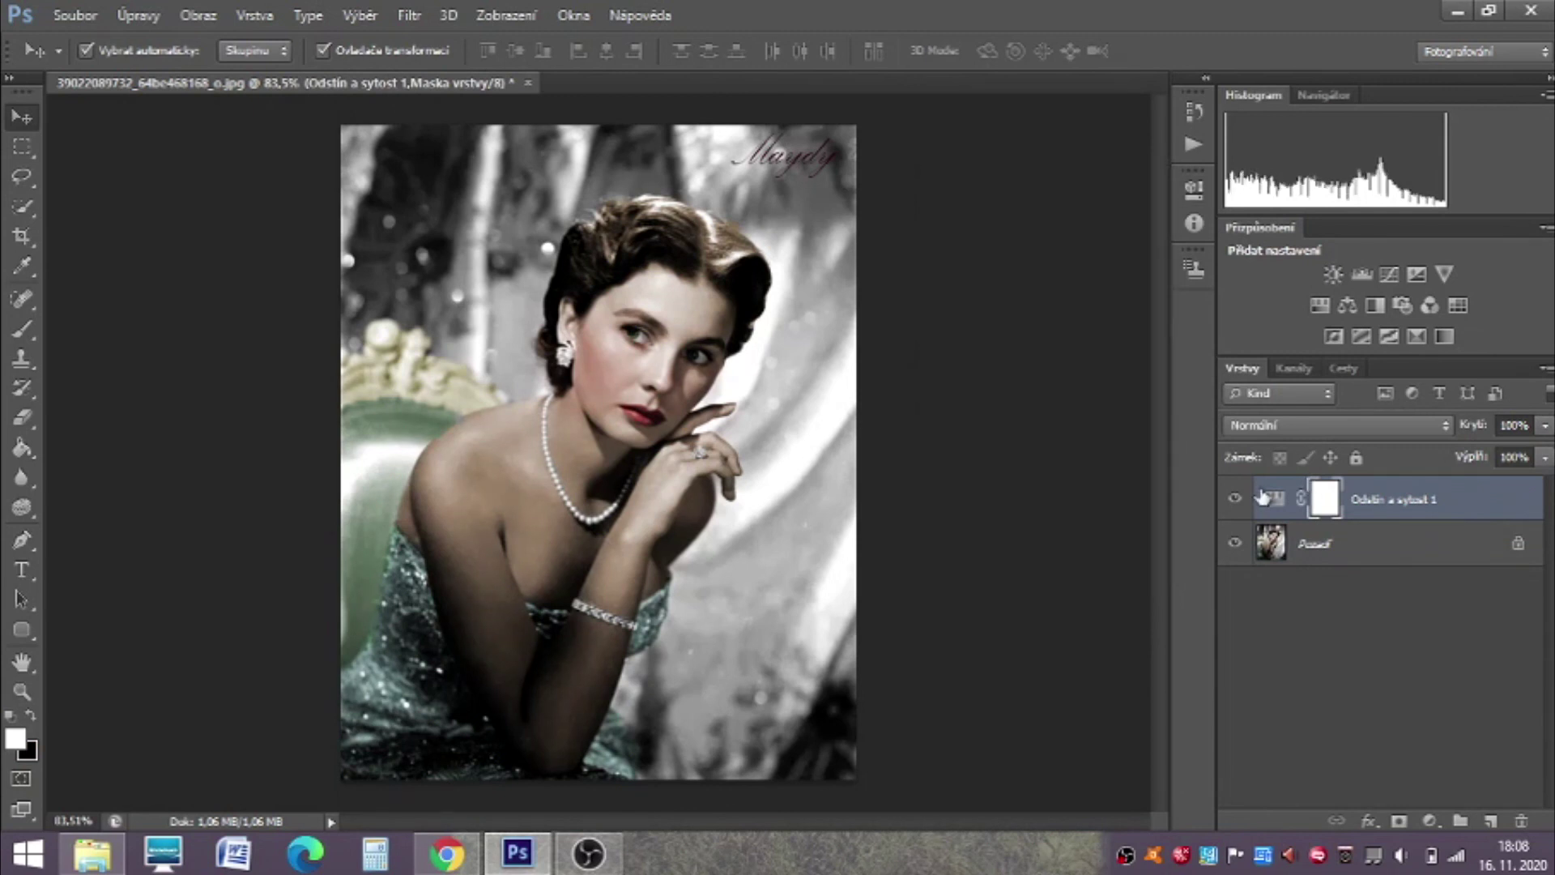
Step: Compare the photo with and without the saturation adjustment, flatten it, and save the image as JPEG at maximum quality 12
left_click(1236, 499)
left_click(1235, 499)
left_click(1235, 499)
left_click(1235, 500)
right_click(1344, 543)
left_click(1375, 726)
key("ctrl+s")
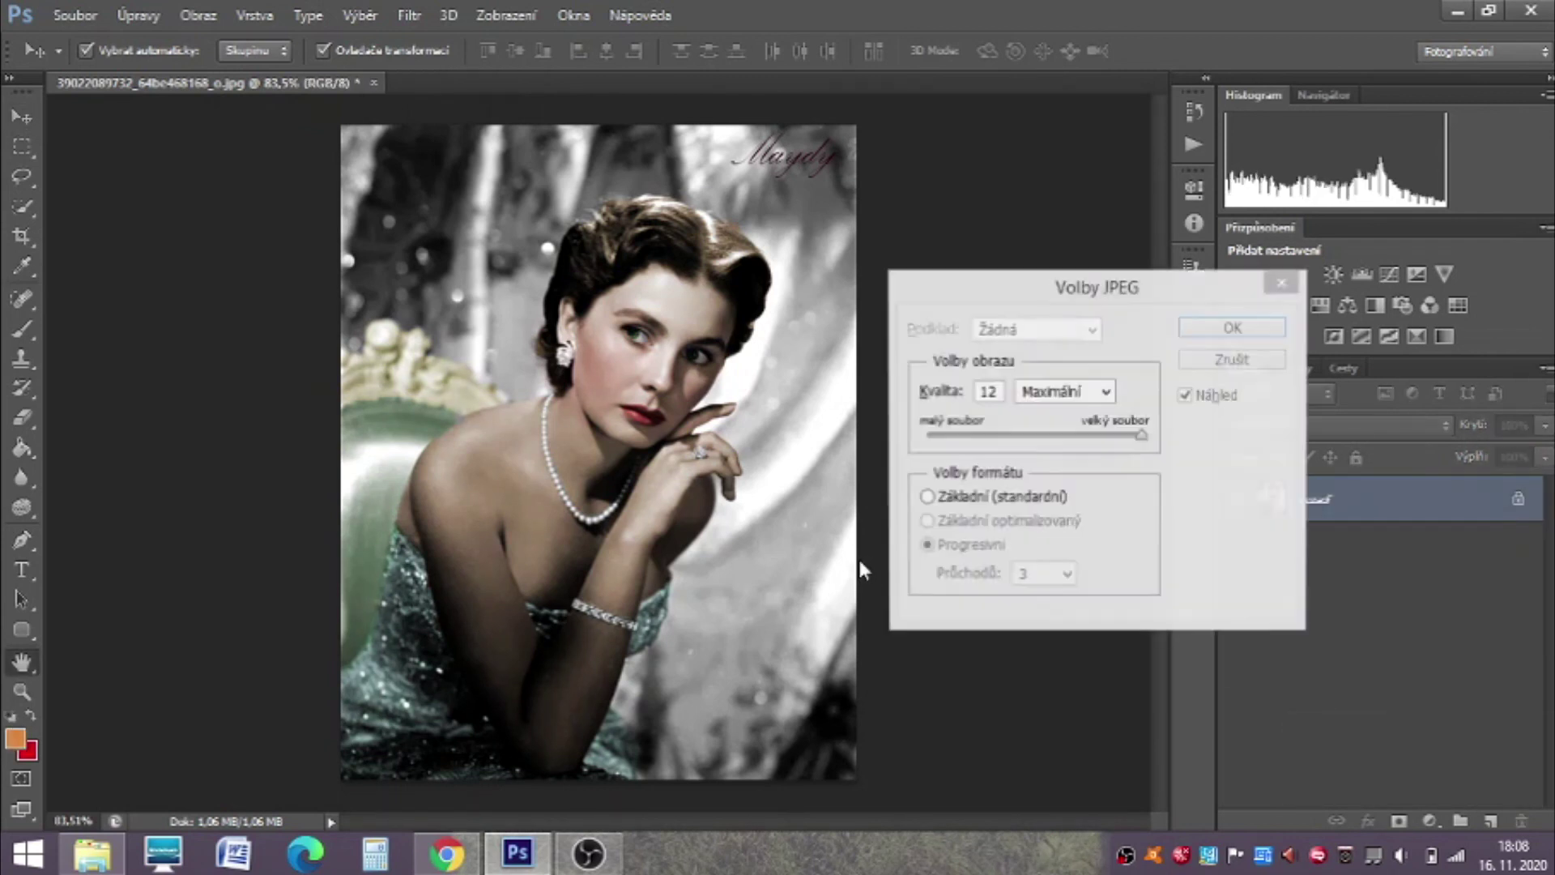
key("Return")
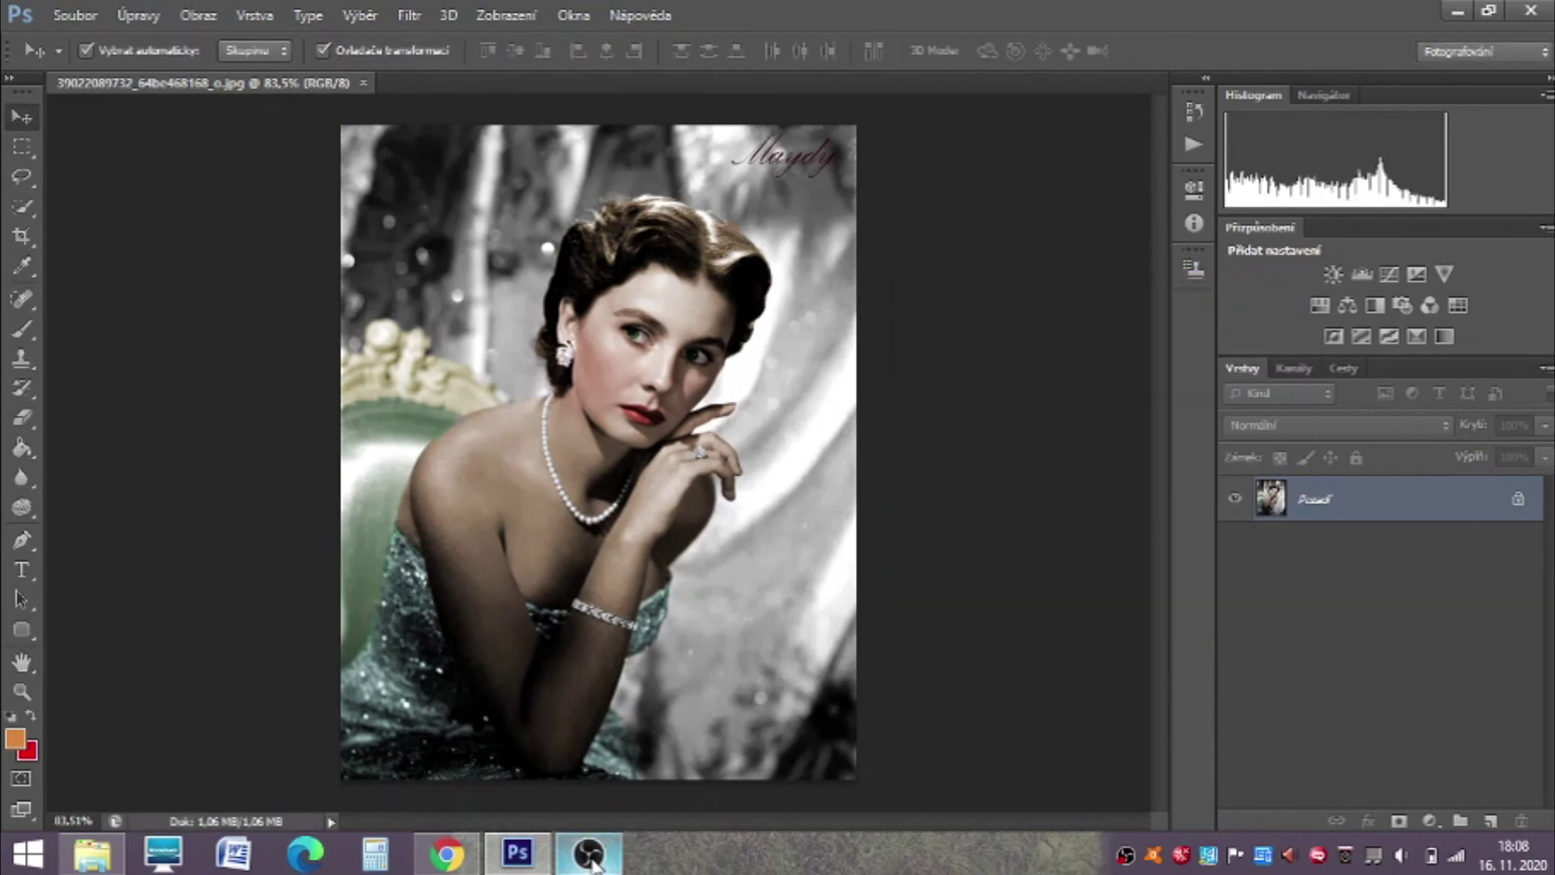